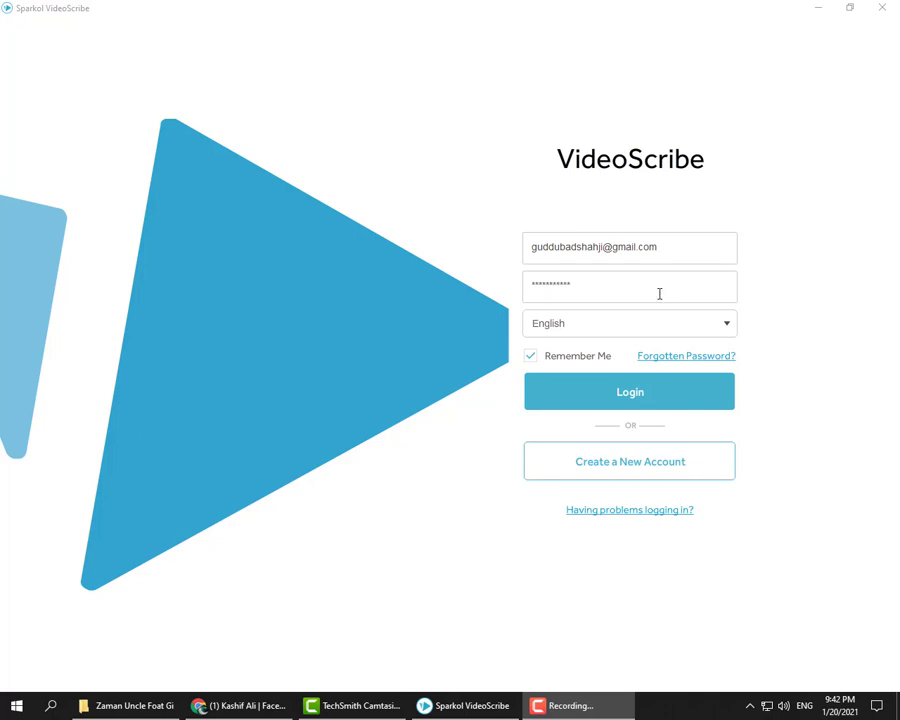
# Log in with the remembered account and look through the first pages of the template scribes.
pyautogui.click(622, 402)
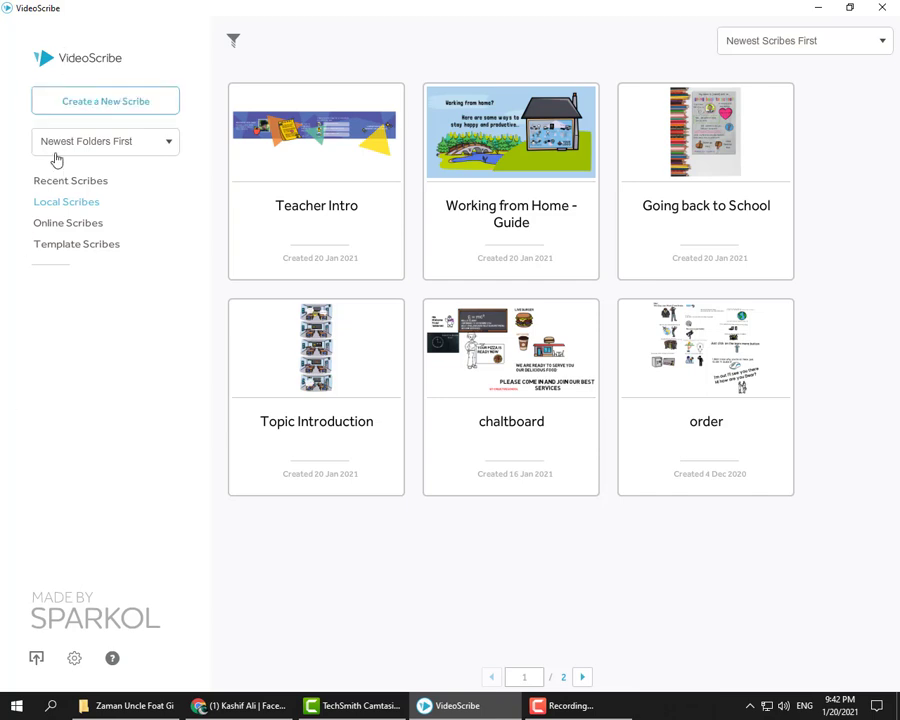
pyautogui.click(89, 251)
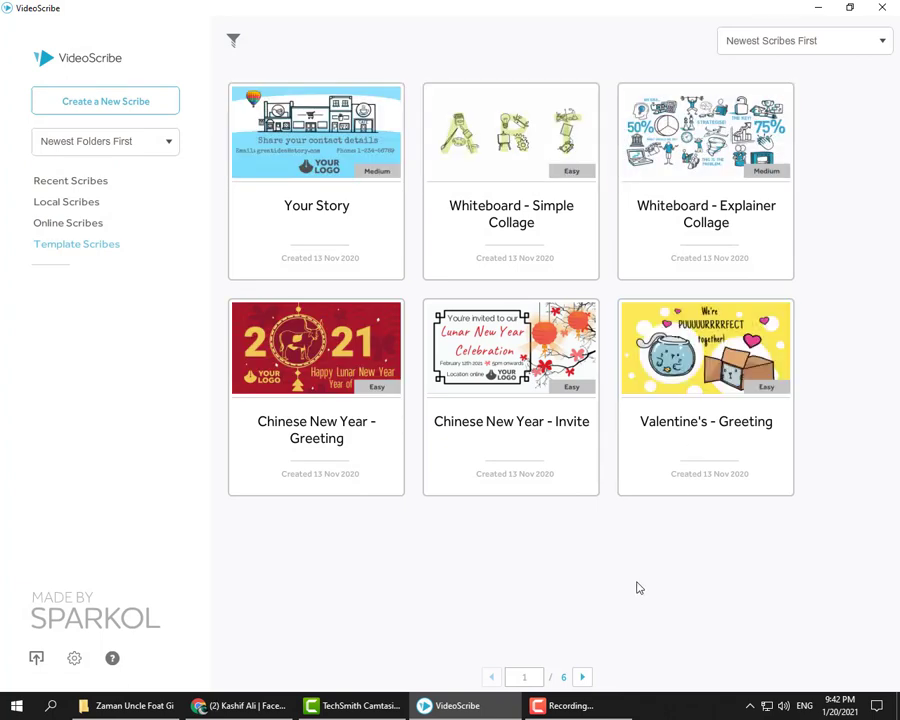
pyautogui.click(586, 679)
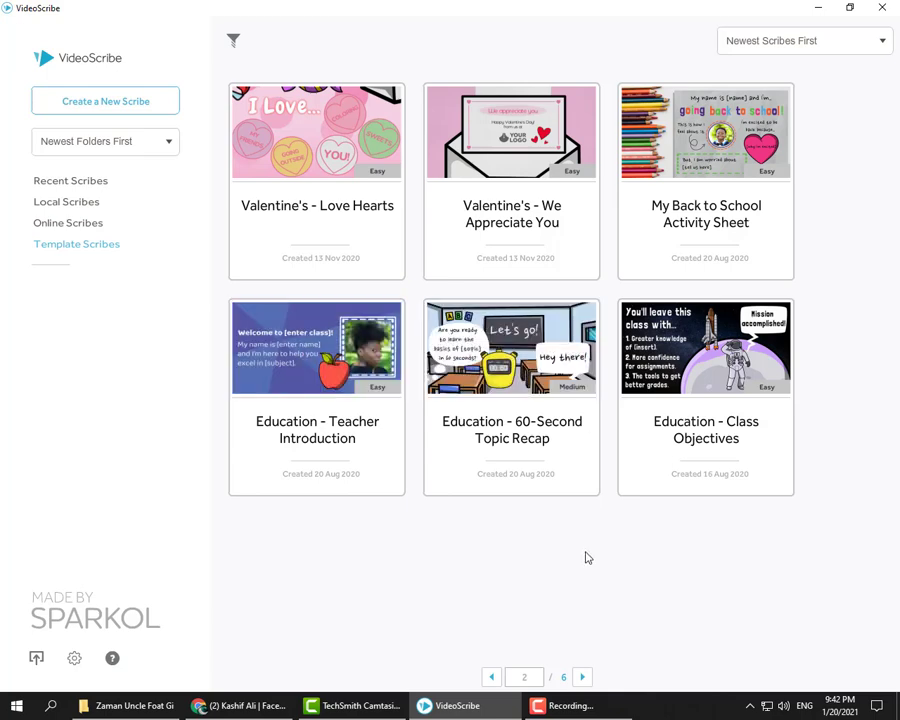
pyautogui.click(585, 677)
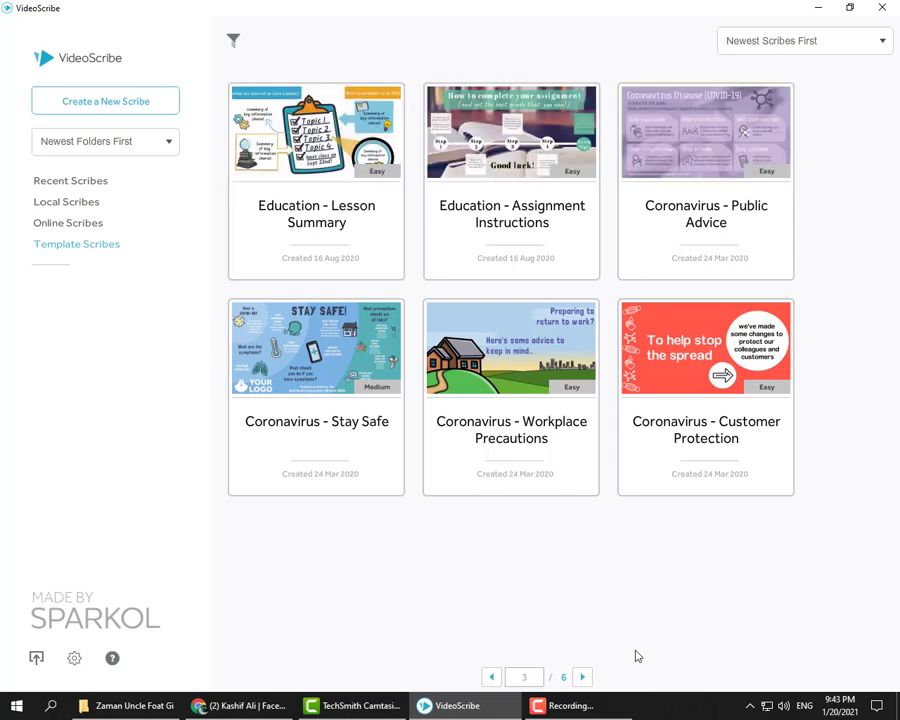
pyautogui.click(584, 677)
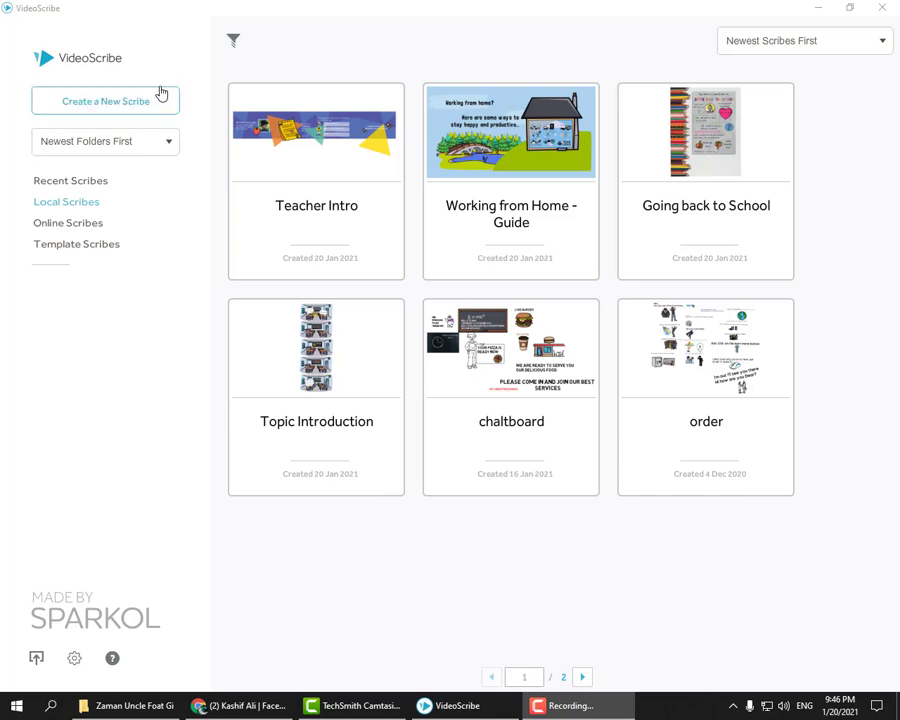
# Create a new blank scribe and bring its empty canvas to the front.
pyautogui.click(86, 115)
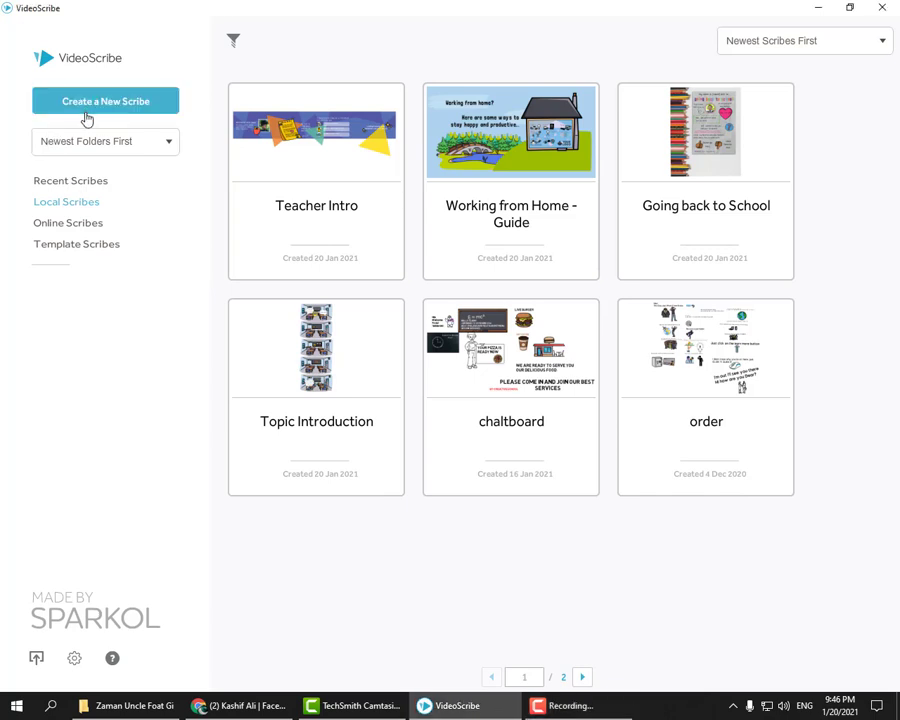
pyautogui.click(280, 264)
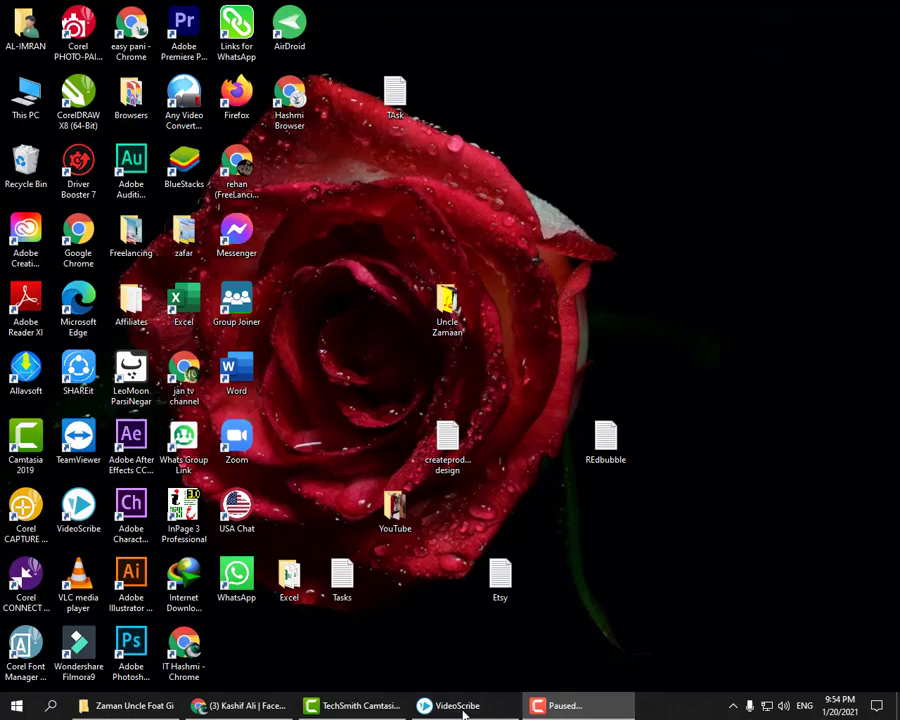
pyautogui.click(452, 707)
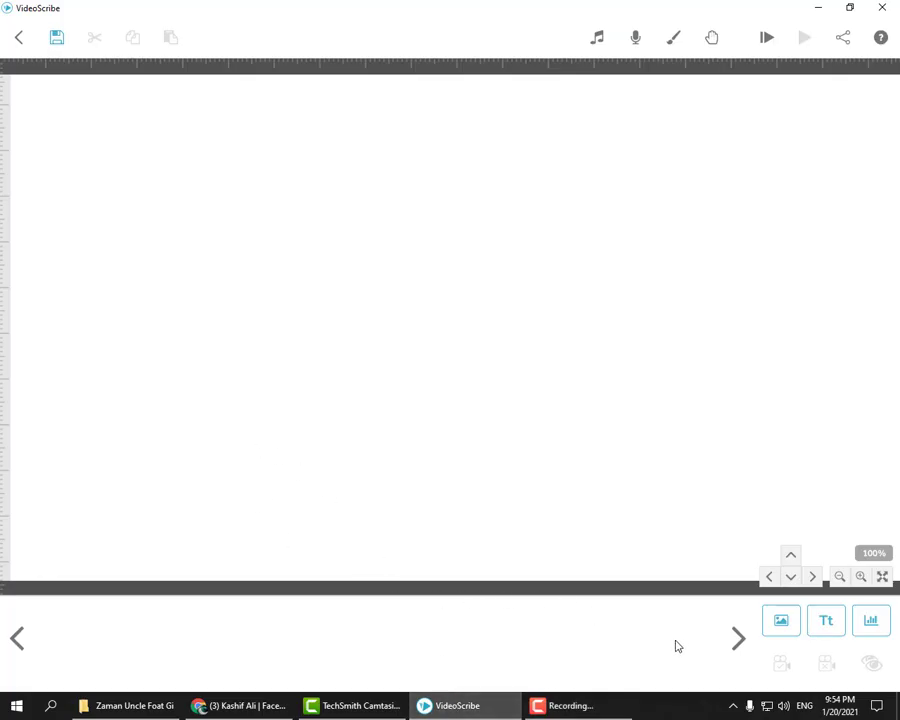
# Open the image library and examine its image categories and the recently used images.
pyautogui.click(778, 620)
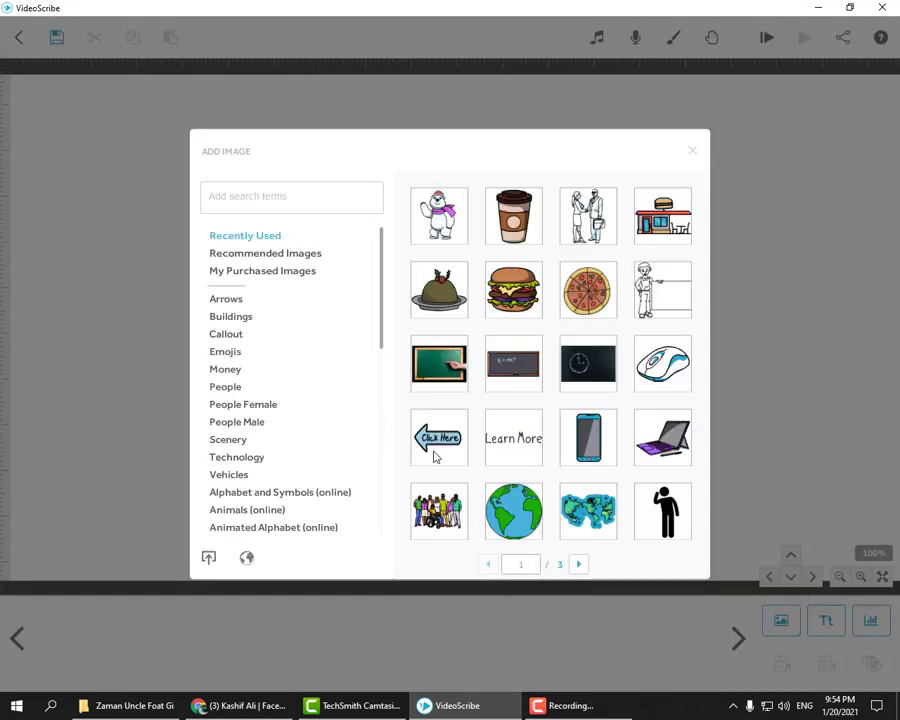
pyautogui.scroll(-8, 272, 478)
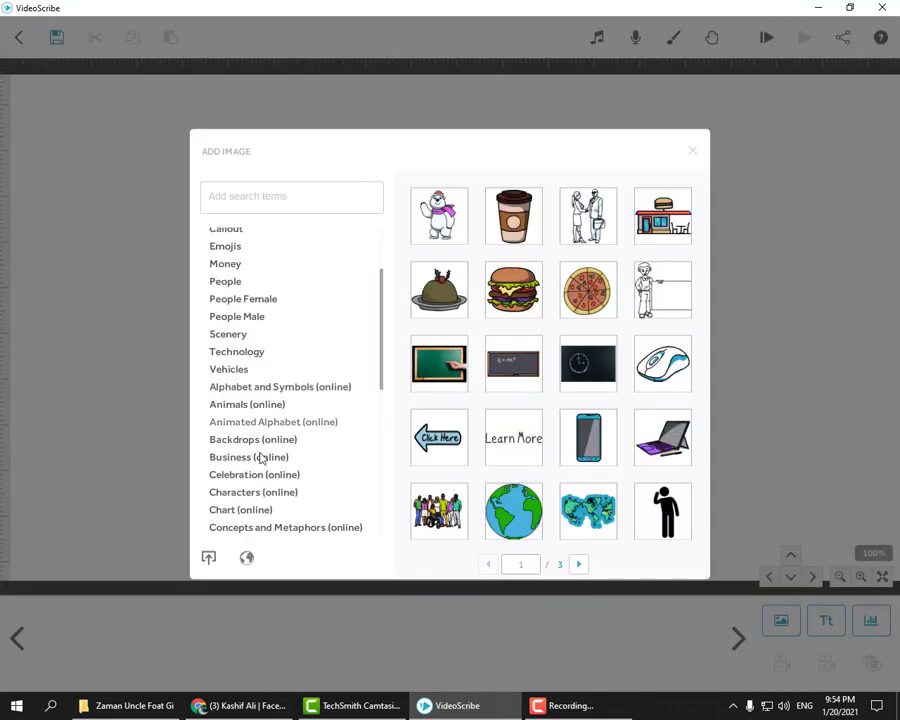
pyautogui.scroll(-3, 260, 473)
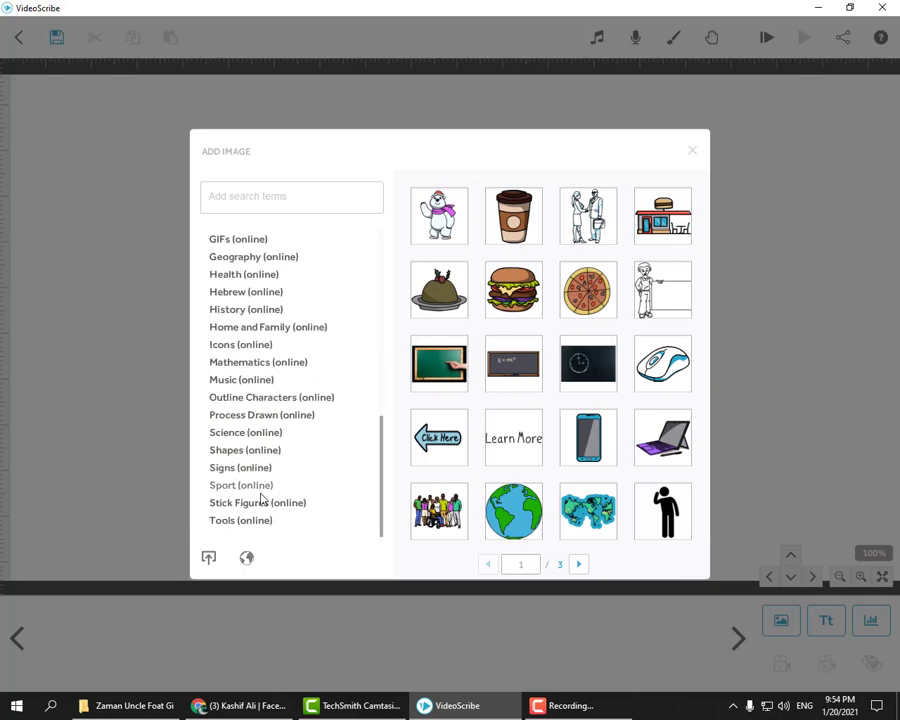
pyautogui.scroll(7, 258, 490)
pyautogui.scroll(4, 260, 498)
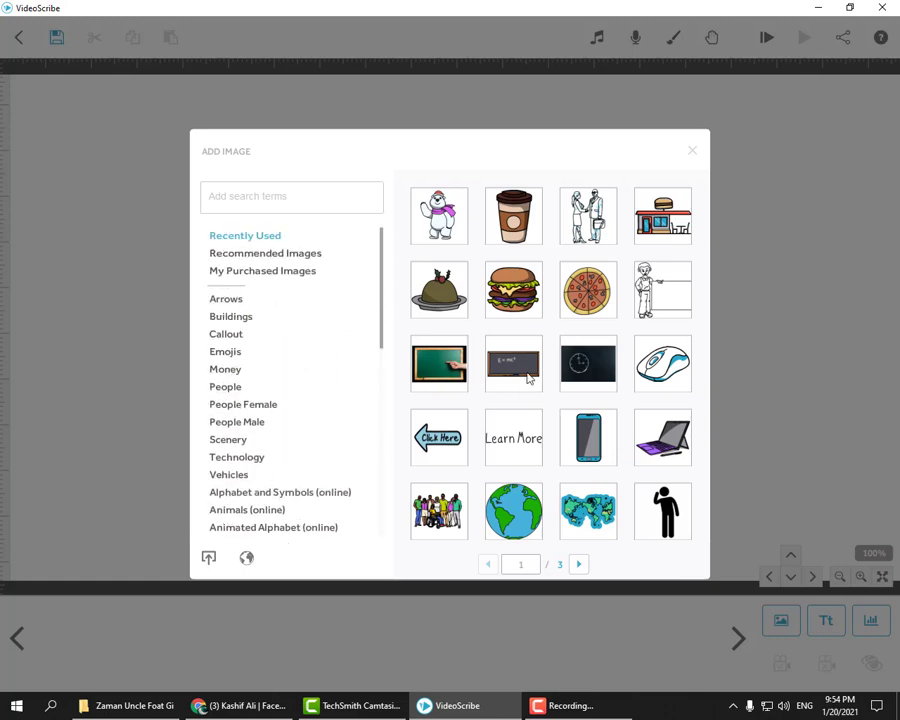
pyautogui.scroll(-2, 444, 456)
pyautogui.scroll(2, 518, 454)
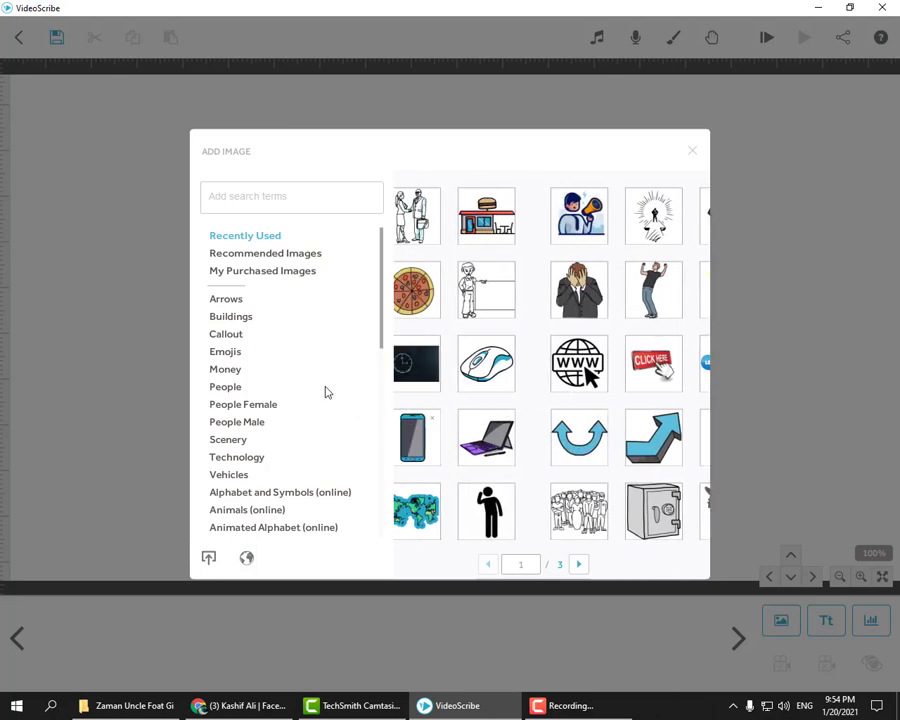
pyautogui.scroll(-3, 284, 404)
pyautogui.scroll(-3, 268, 428)
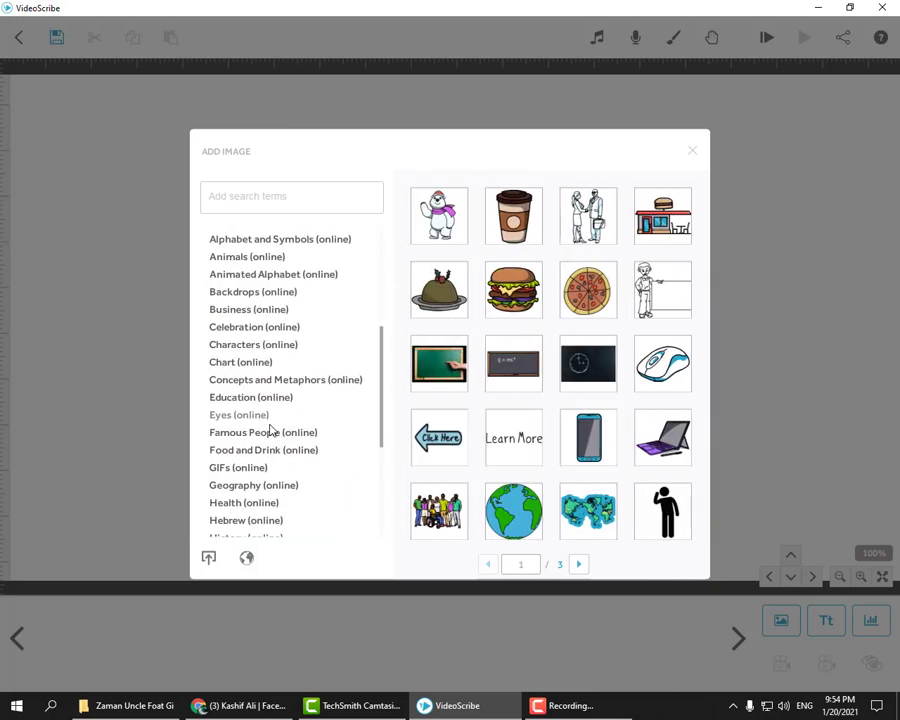
pyautogui.scroll(-4, 254, 472)
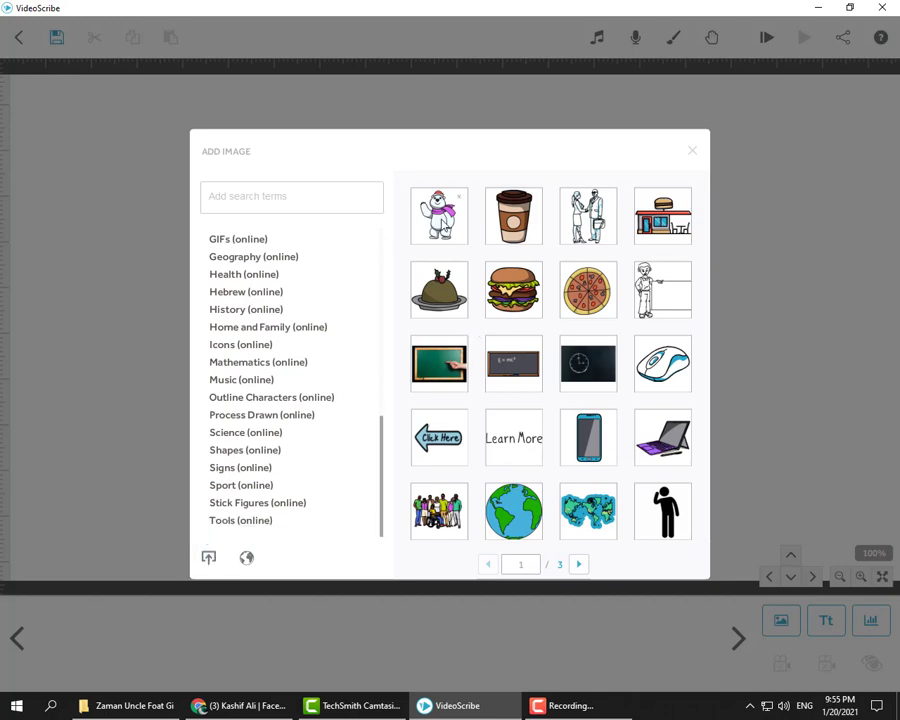
# Add the recently used waving polar bear image and place it right of the canvas centre.
pyautogui.click(438, 218)
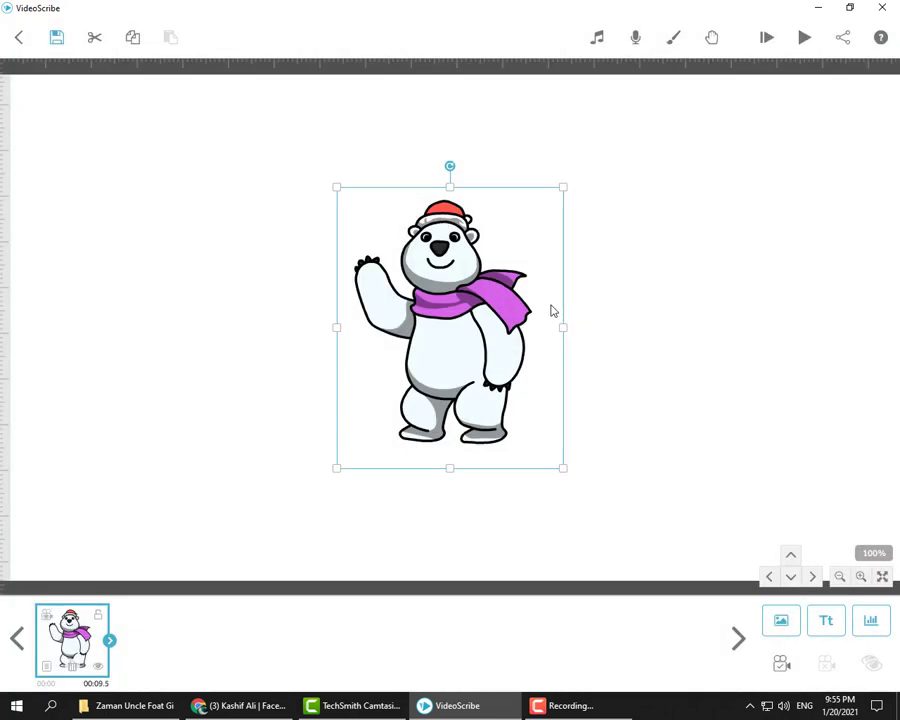
pyautogui.moveTo(461, 315); pyautogui.dragTo(604, 298)
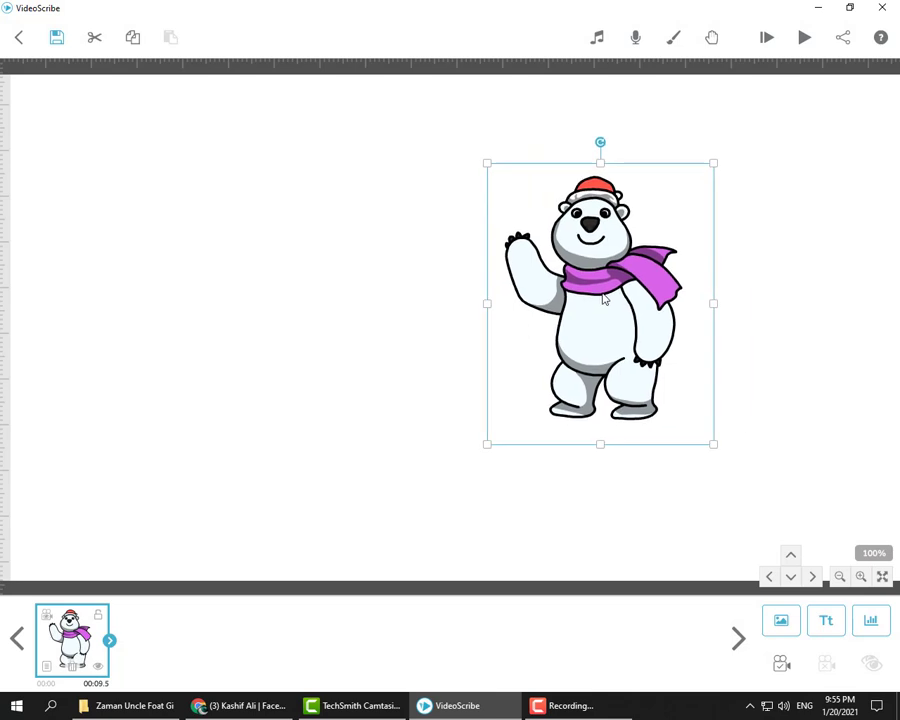
pyautogui.click(287, 303)
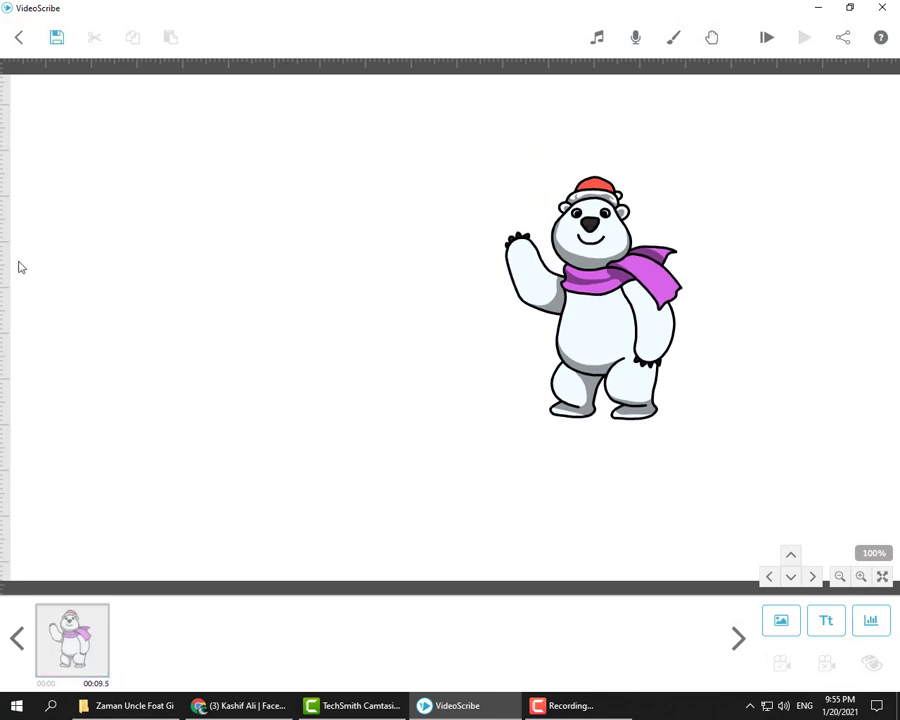
# Start a text element reading "hie Dears" with "Welcome" on a second line.
pyautogui.click(836, 621)
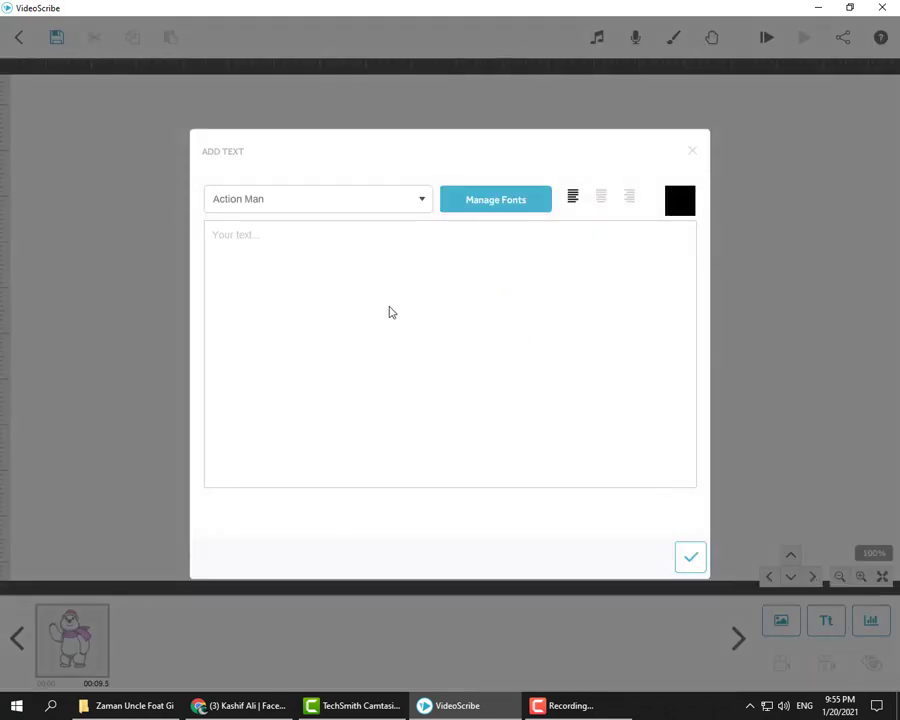
pyautogui.write('h')
pyautogui.write('ie Dears ')
pyautogui.write('Welcome')
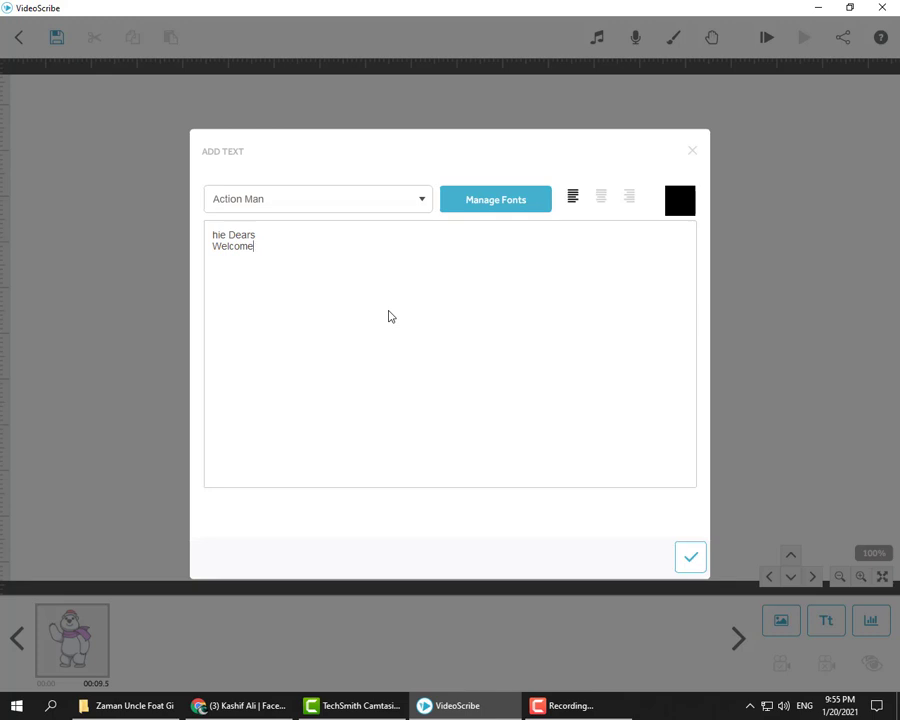
# Examine the text font choices and the available and imported fonts in the font manager.
pyautogui.click(418, 203)
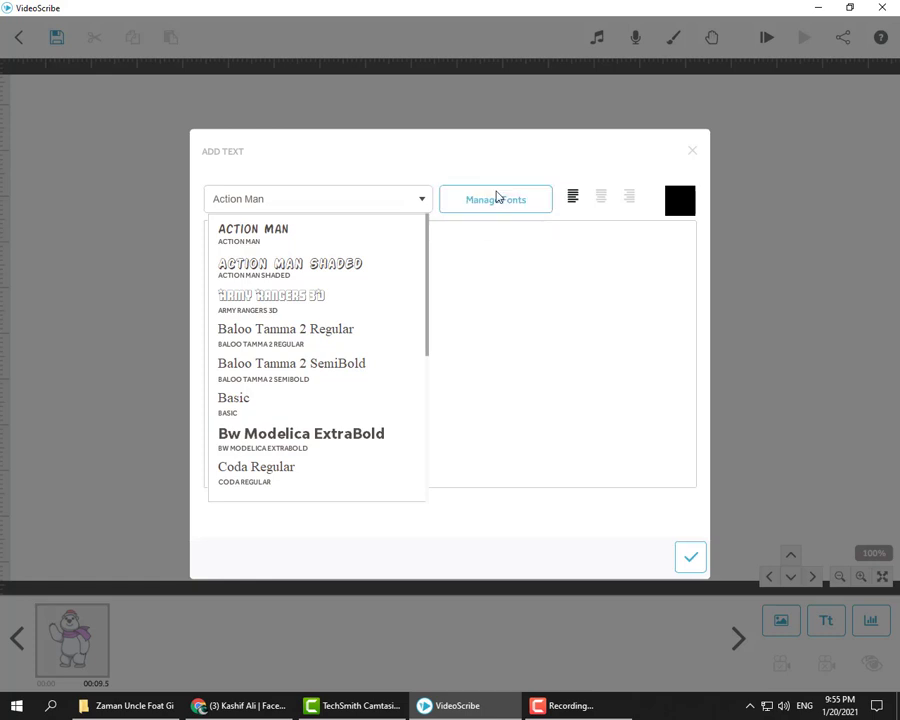
pyautogui.click(497, 203)
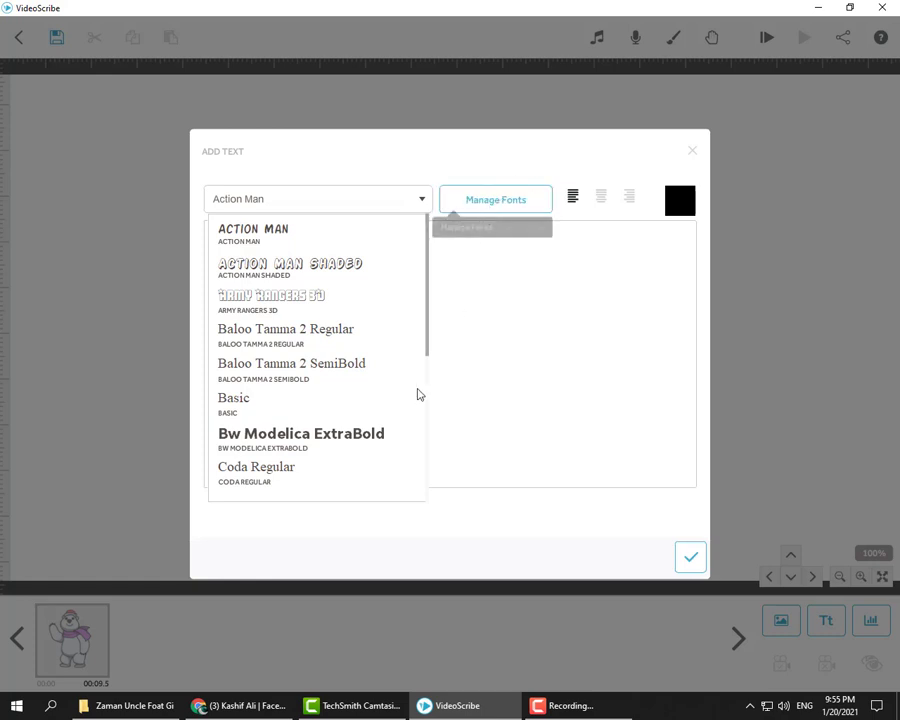
pyautogui.click(488, 203)
pyautogui.scroll(-4, 488, 378)
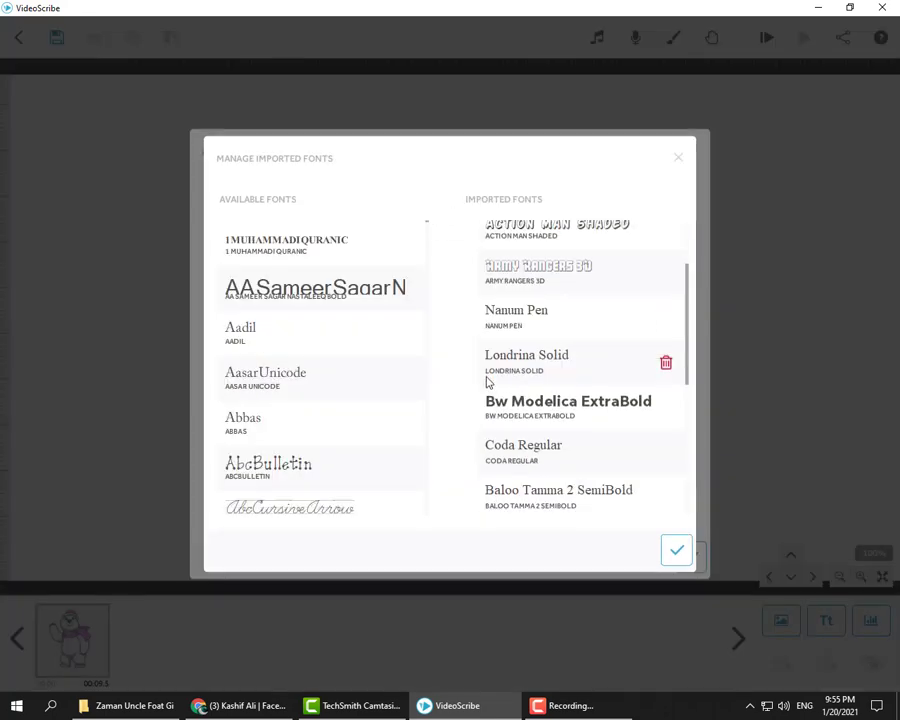
pyautogui.scroll(-1, 260, 362)
pyautogui.scroll(-1, 260, 362)
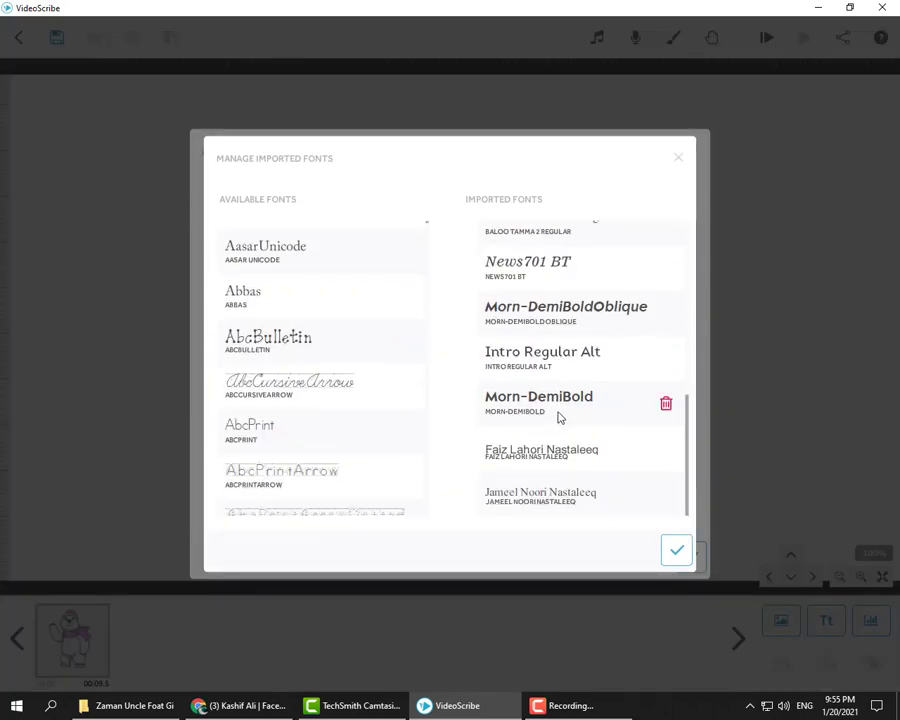
pyautogui.scroll(6, 566, 412)
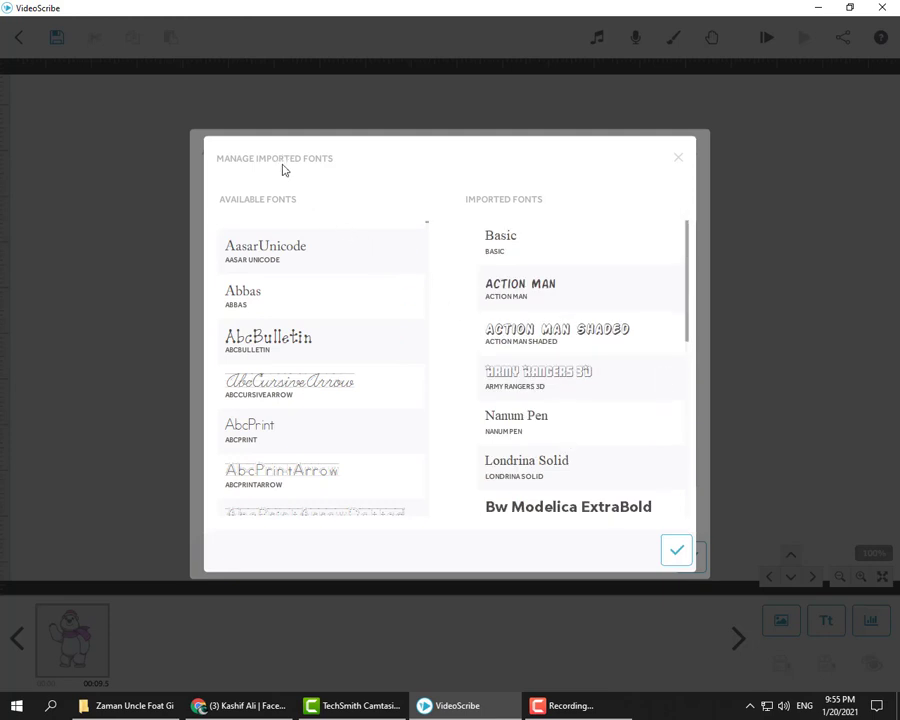
pyautogui.moveTo(406, 253)
pyautogui.scroll(-1, 650, 330)
pyautogui.click(678, 156)
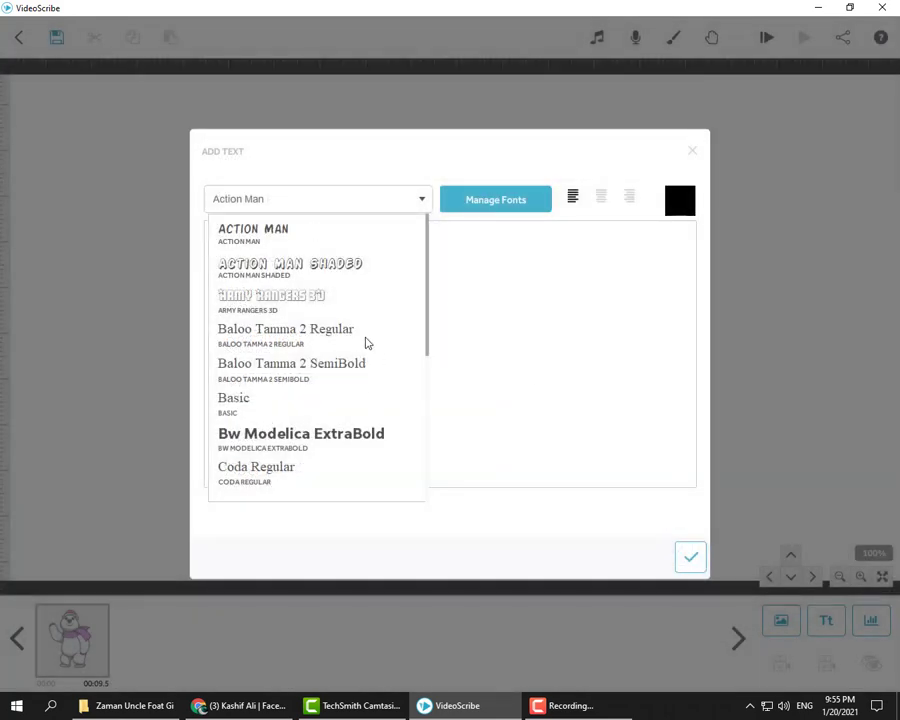
# Choose the Action Man font for the greeting text and add it to the canvas.
pyautogui.click(264, 243)
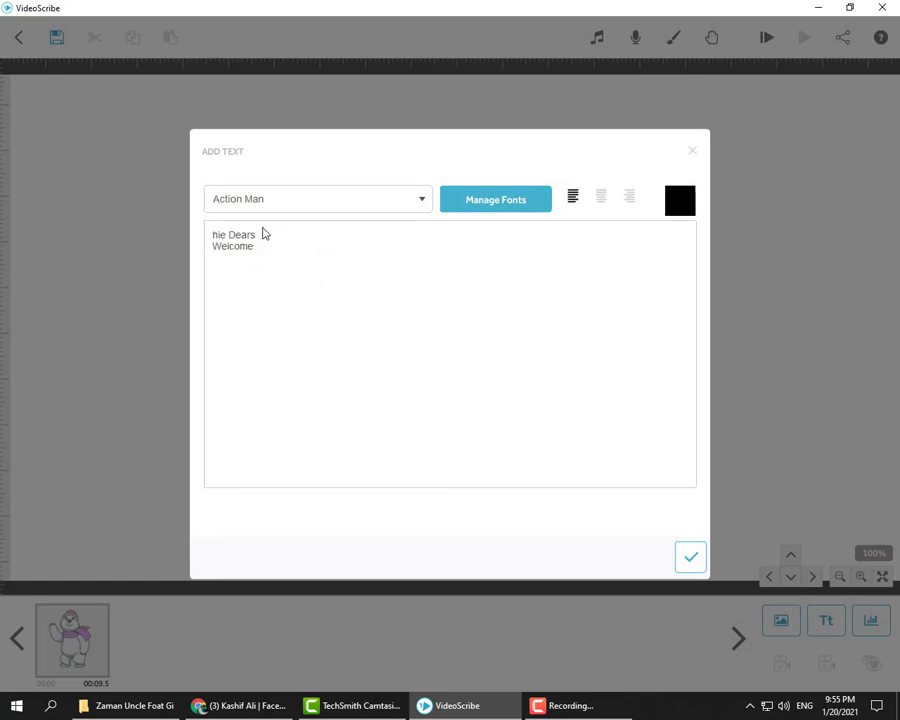
pyautogui.click(420, 203)
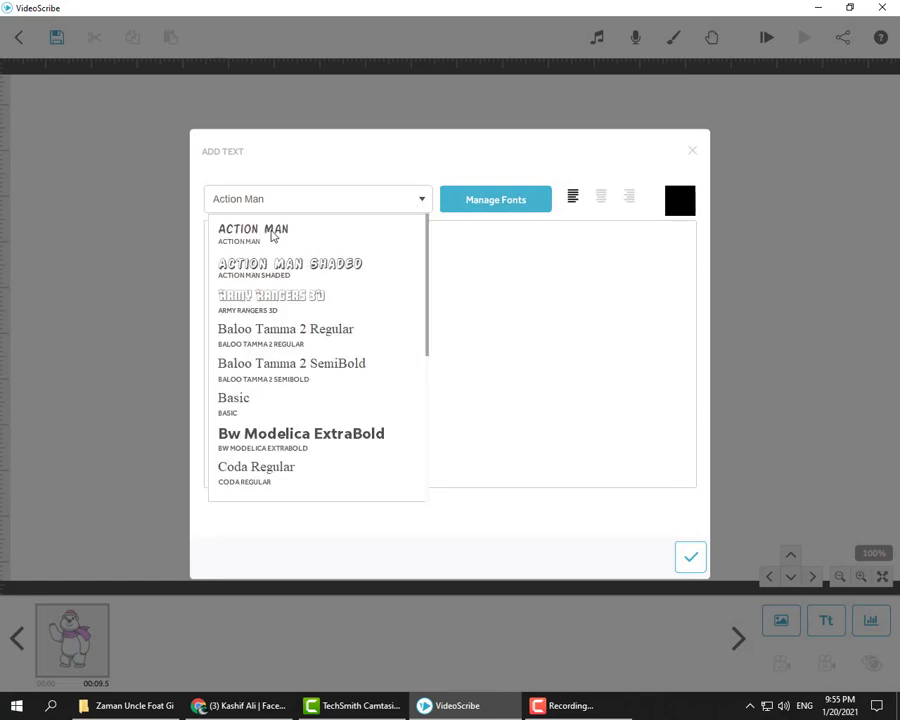
pyautogui.click(270, 234)
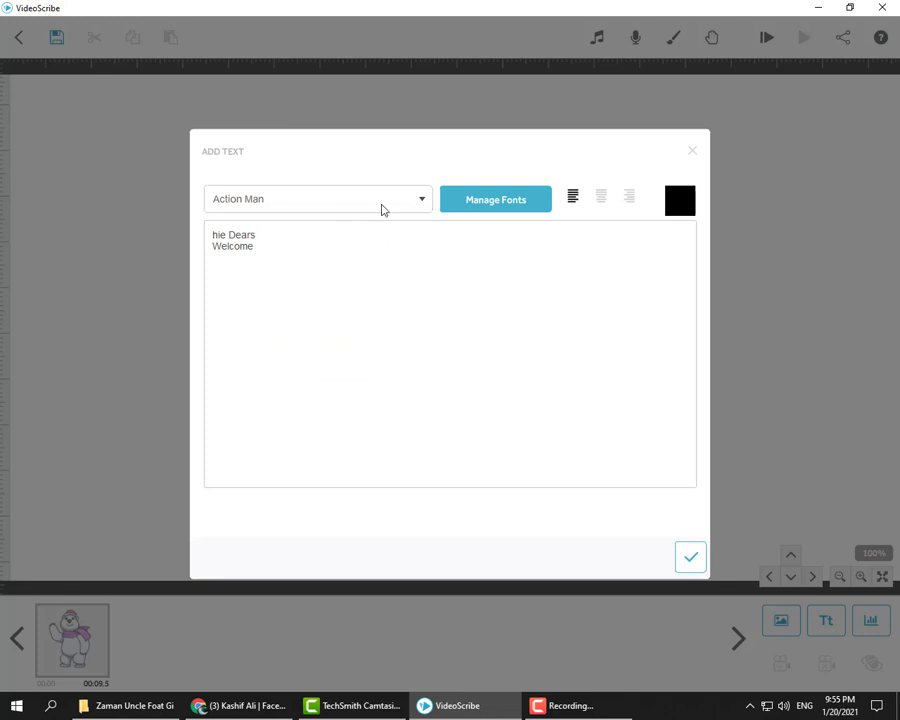
pyautogui.click(382, 205)
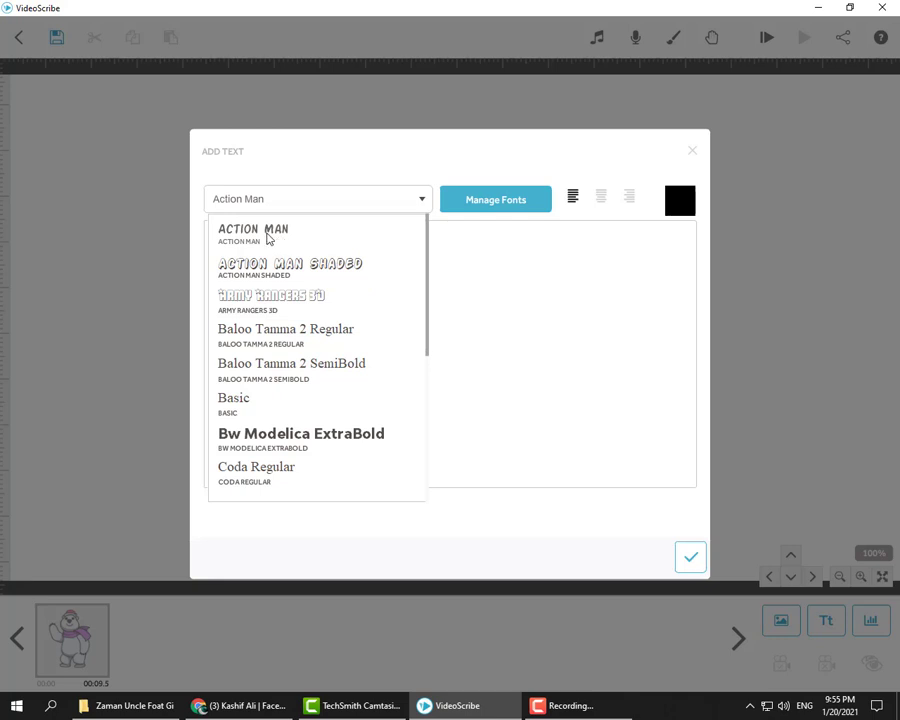
pyautogui.click(267, 238)
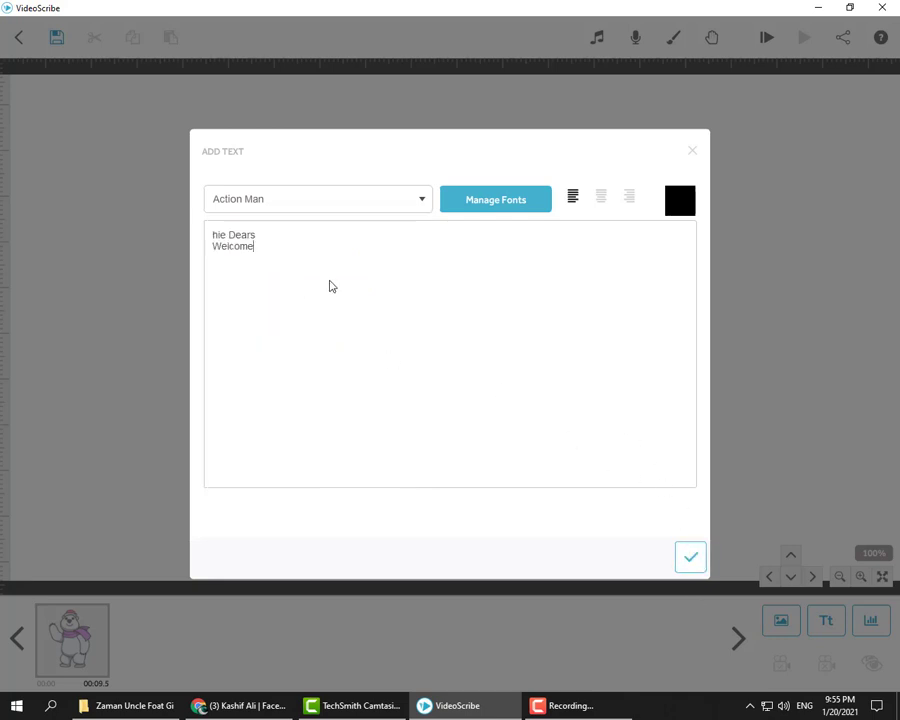
pyautogui.click(690, 557)
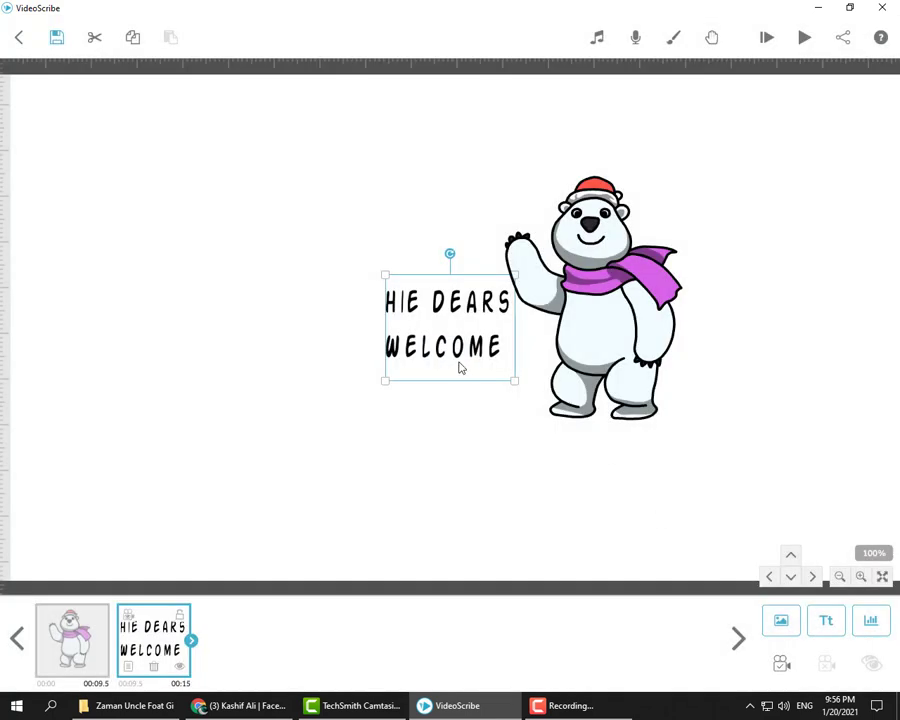
# Enlarge the greeting text to nearly three times its size and position it to the left of the polar bear.
pyautogui.moveTo(460, 368); pyautogui.dragTo(368, 257)
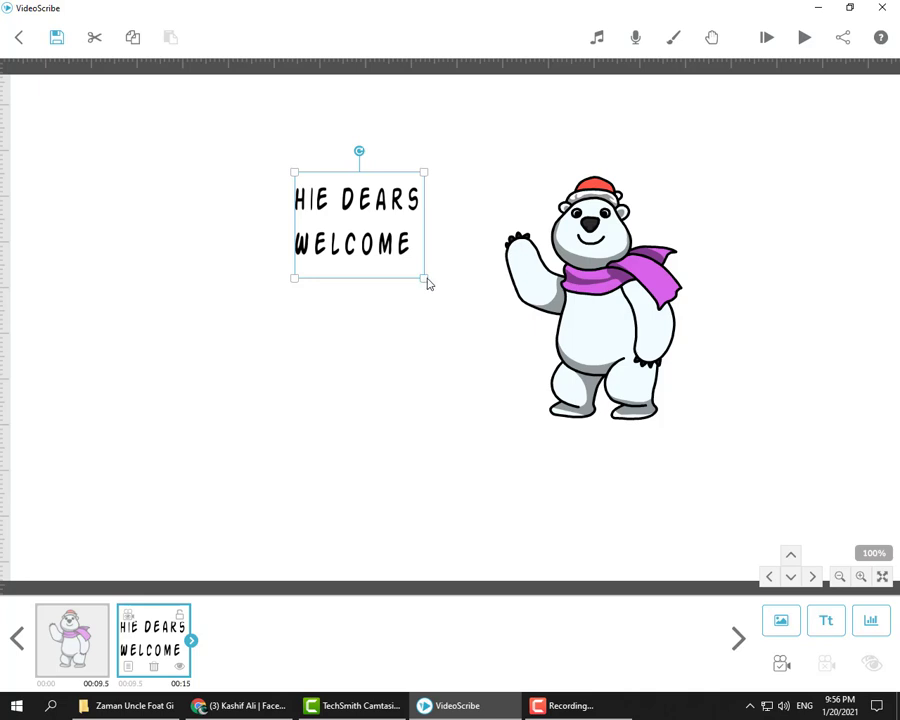
pyautogui.moveTo(428, 284); pyautogui.dragTo(543, 396)
pyautogui.click(440, 303)
pyautogui.click(424, 273)
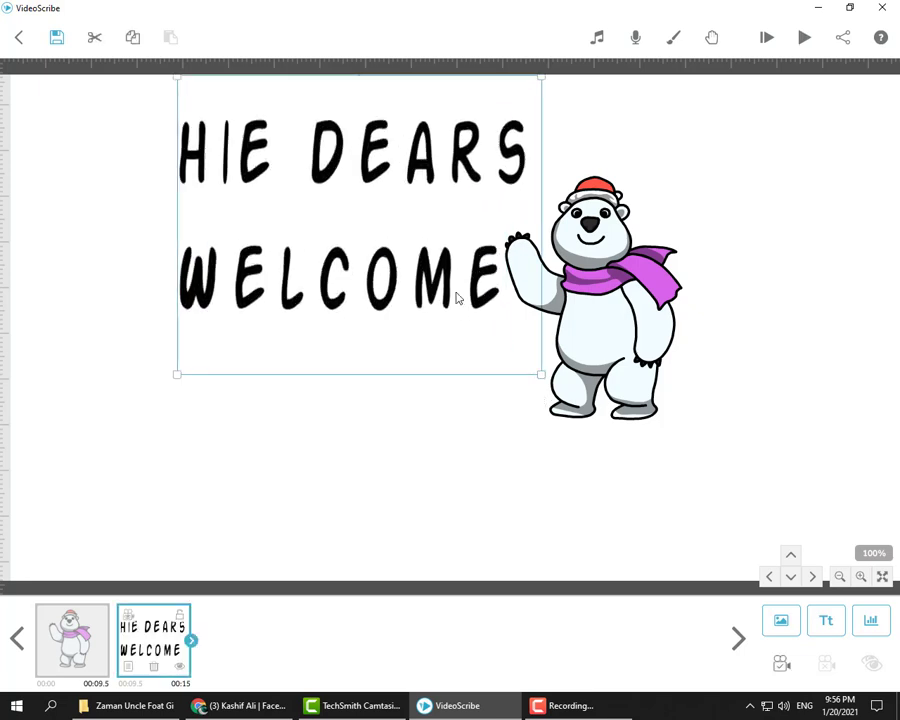
pyautogui.moveTo(457, 298); pyautogui.dragTo(413, 335)
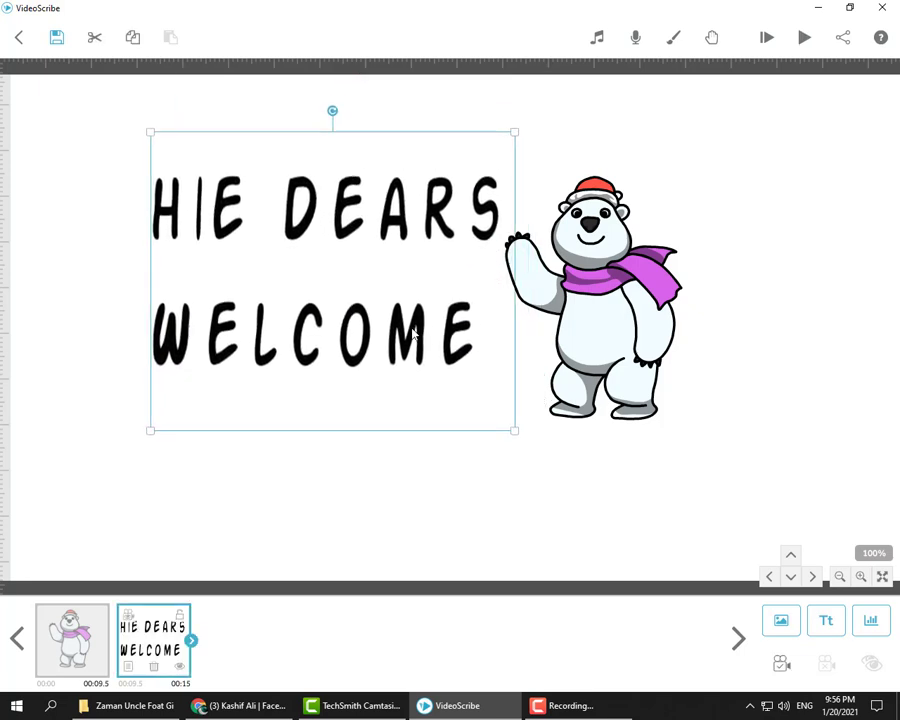
# Move the polar bear slightly up and to the right, clear of the greeting text, and set one camera position for both elements.
pyautogui.click(448, 453)
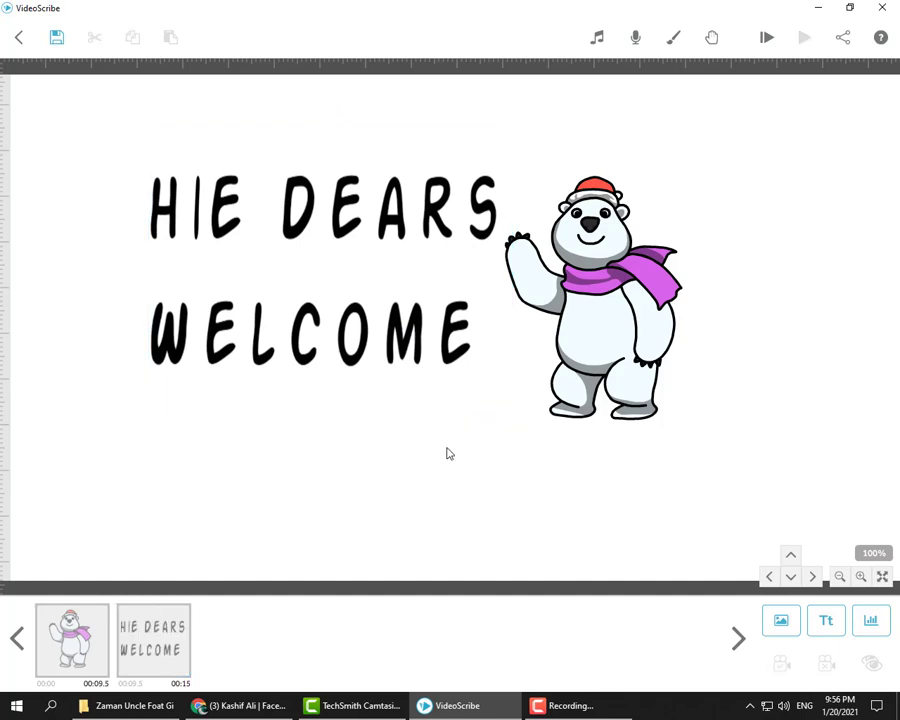
pyautogui.click(624, 357)
pyautogui.moveTo(641, 316); pyautogui.dragTo(649, 298)
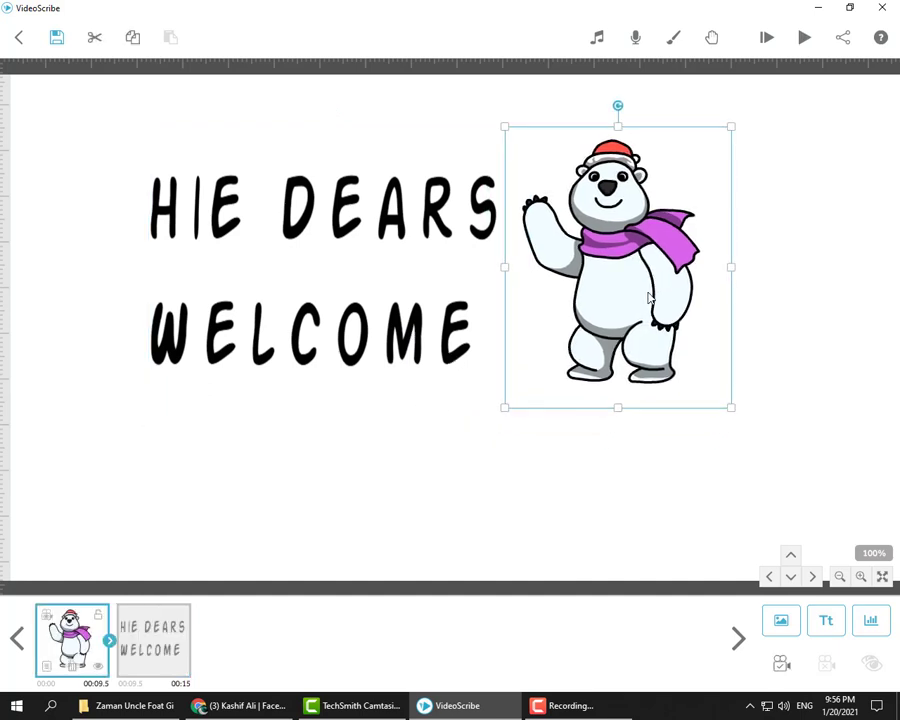
pyautogui.keyDown('shift'); pyautogui.click(447, 332); pyautogui.keyUp('shift')
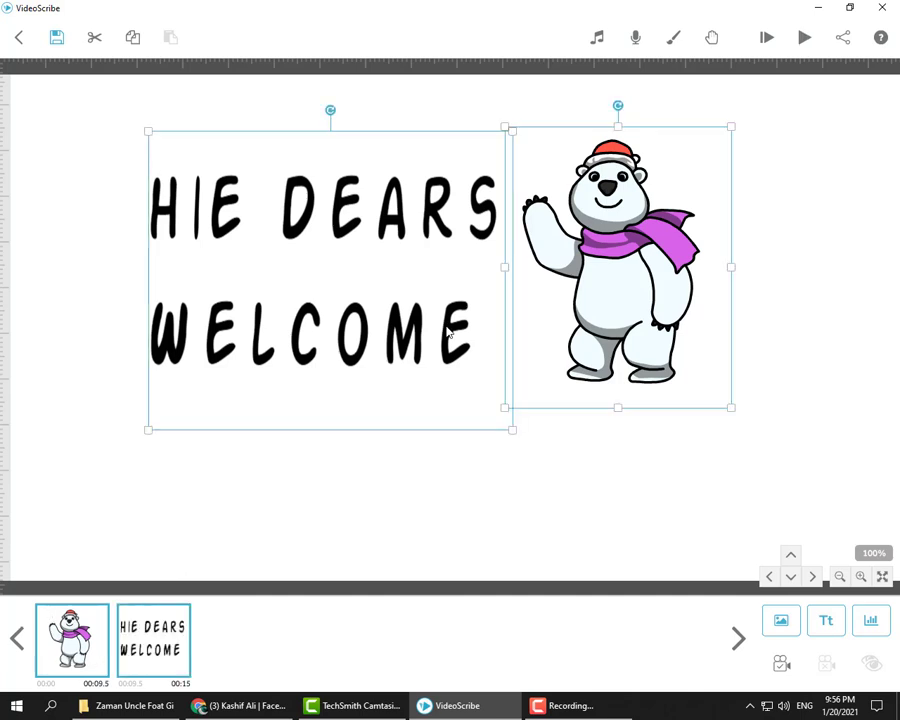
pyautogui.click(782, 663)
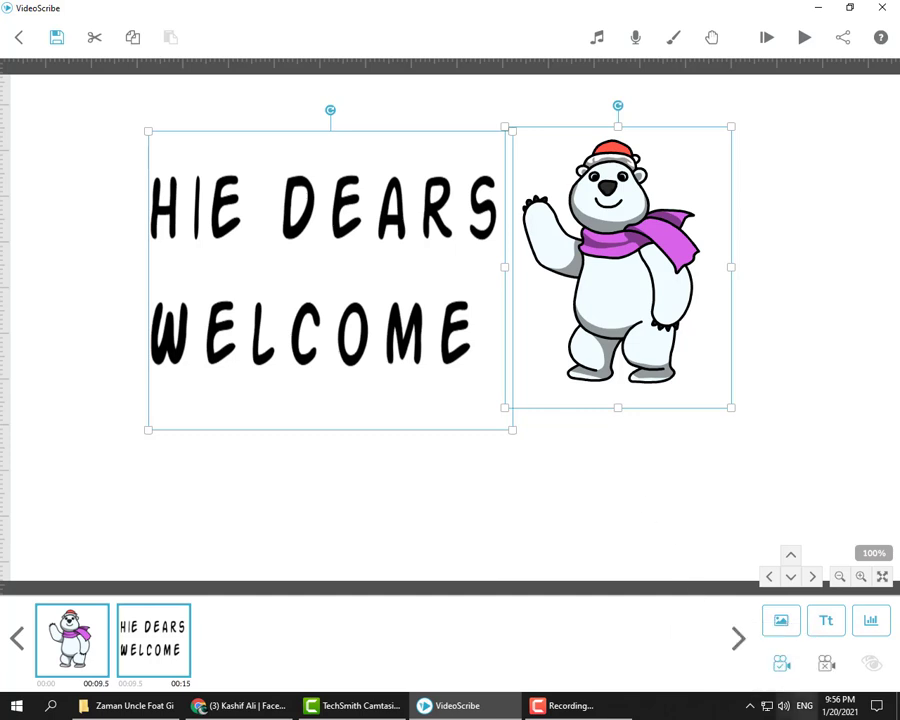
# Set the camera for the greeting text and polar bear to the 32% view and preview the scribe from the start.
pyautogui.click(804, 37)
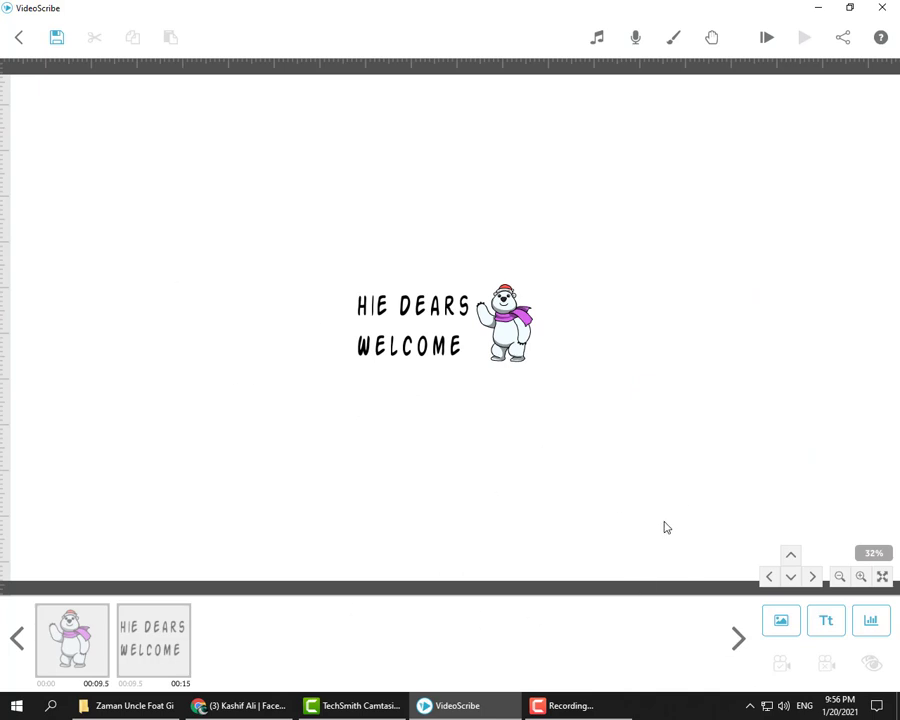
pyautogui.click(420, 343)
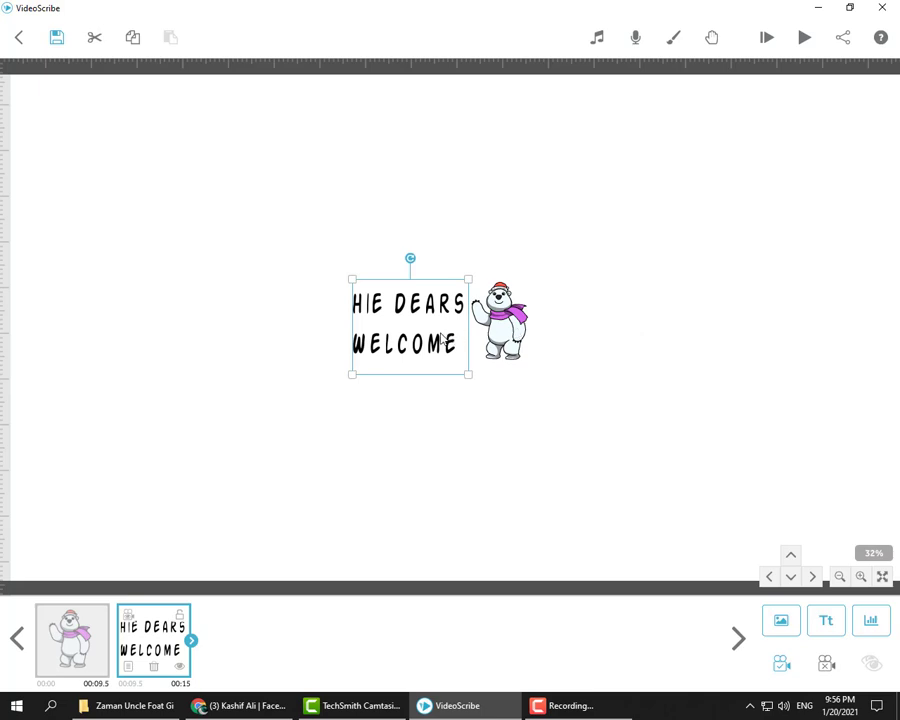
pyautogui.keyDown('shift'); pyautogui.click(500, 333); pyautogui.keyUp('shift')
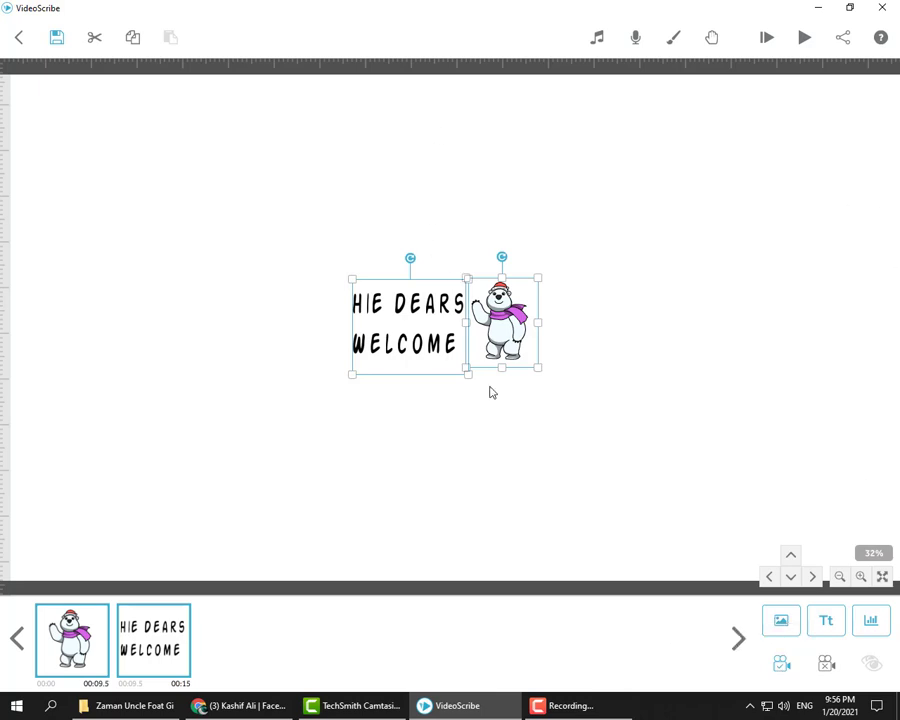
pyautogui.click(537, 480)
pyautogui.click(765, 37)
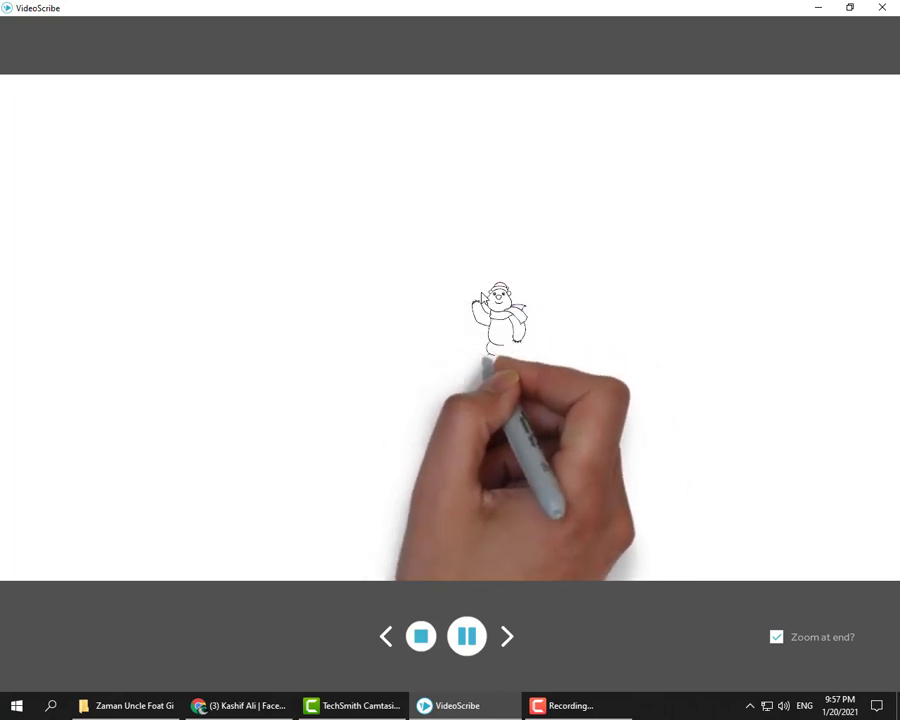
pyautogui.click(421, 636)
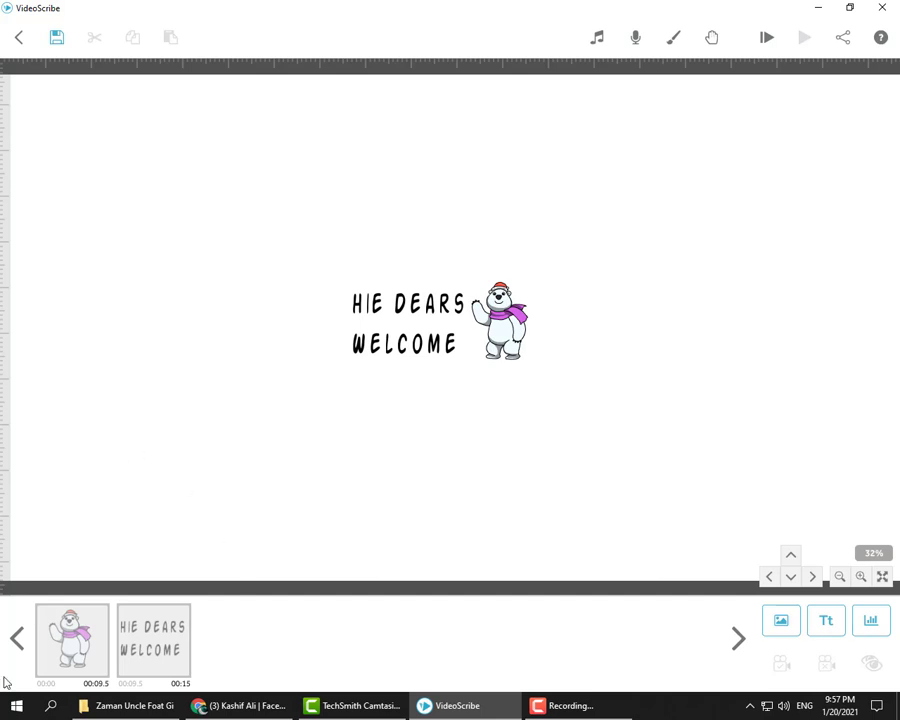
# Set the polar bear image's pause to 0.0 s and shorten its transition and animation times to total 3 seconds.
pyautogui.click(92, 655)
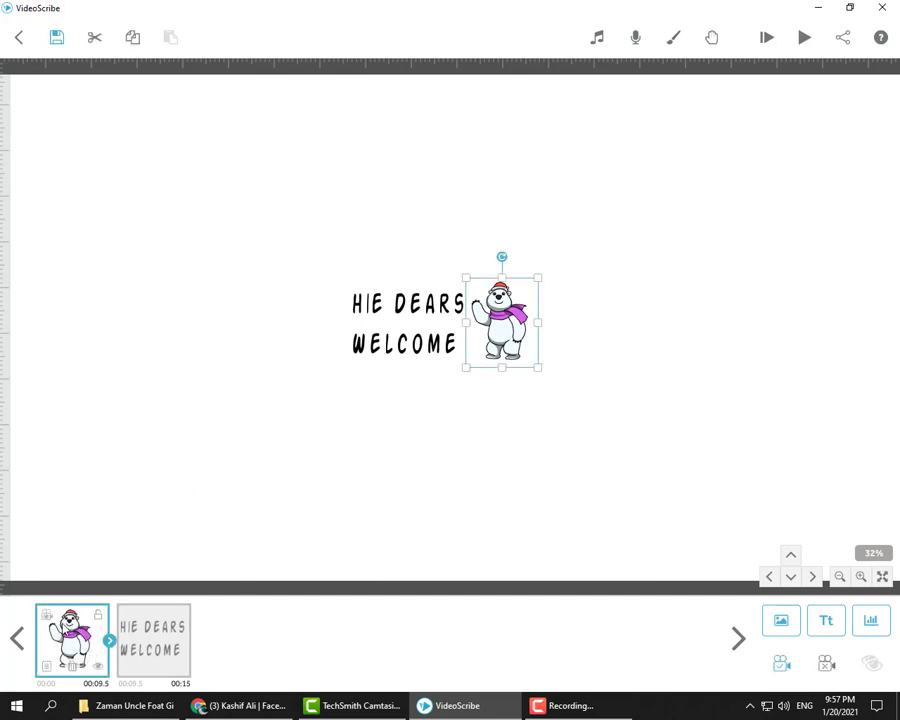
pyautogui.click(46, 664)
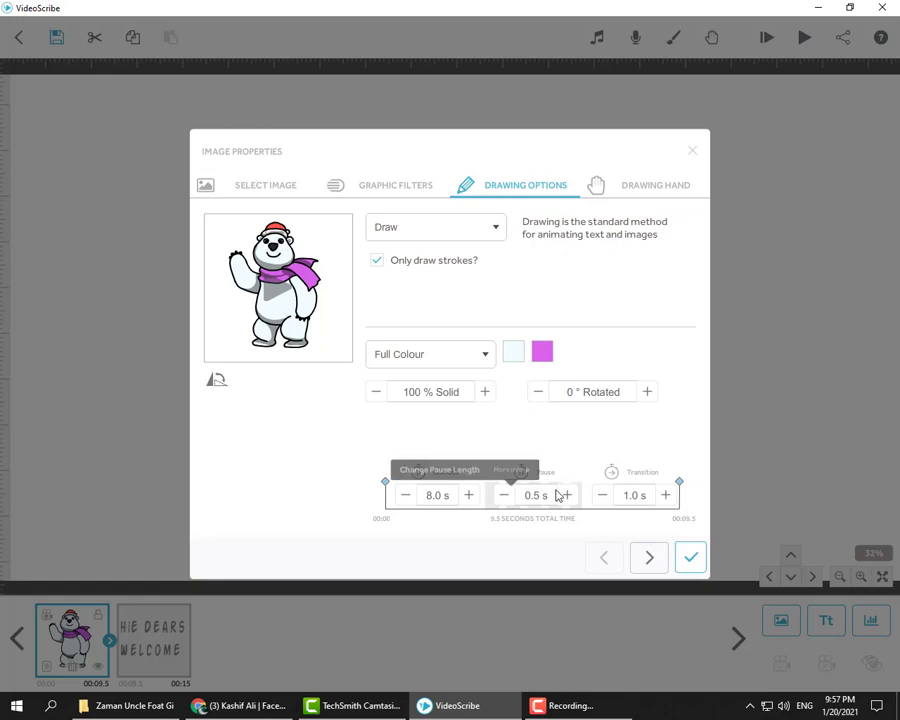
pyautogui.click(503, 497)
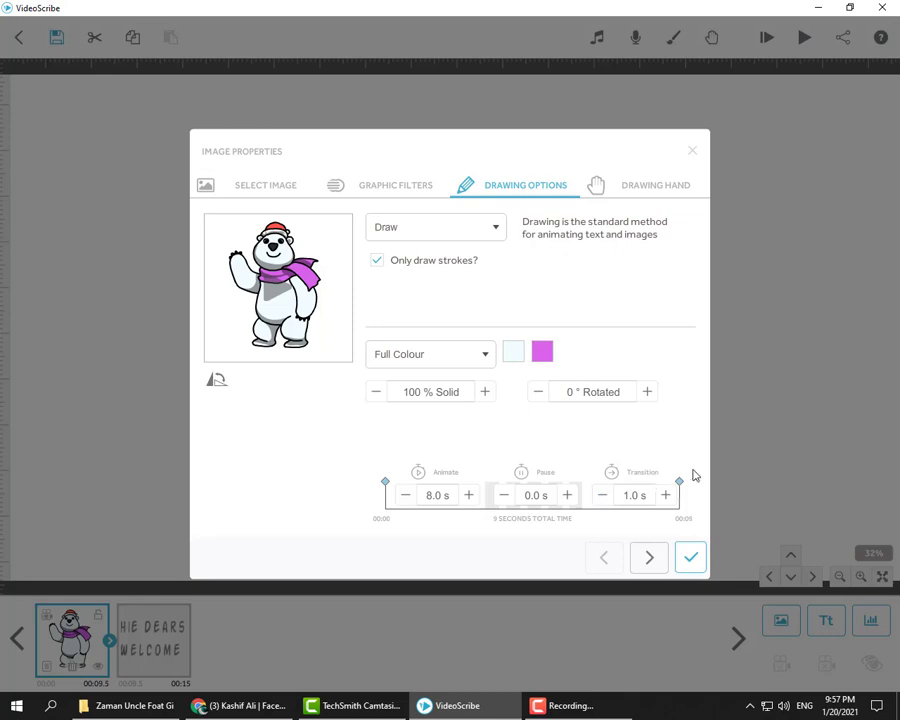
pyautogui.click(602, 495)
pyautogui.click(400, 496)
pyautogui.click(400, 496)
pyautogui.click(400, 496)
pyautogui.click(402, 495)
pyautogui.click(407, 502)
pyautogui.click(406, 502)
pyautogui.click(405, 499)
pyautogui.click(682, 563)
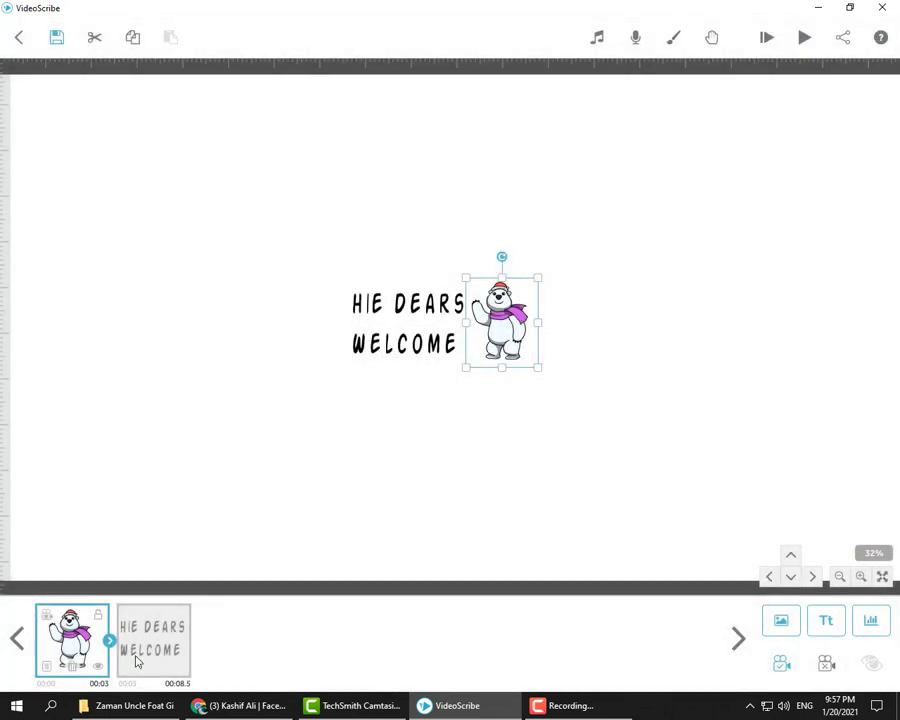
# Set the greeting text's timing to 3.0 s animate, 0.0 s pause and no transition.
pyautogui.click(168, 648)
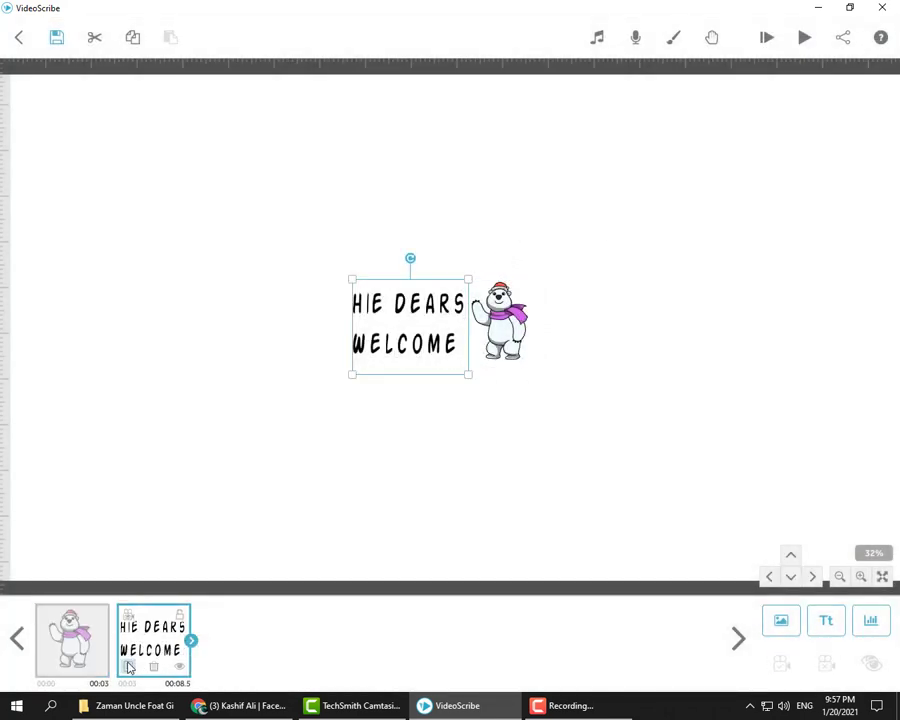
pyautogui.doubleClick(168, 648)
pyautogui.click(406, 498)
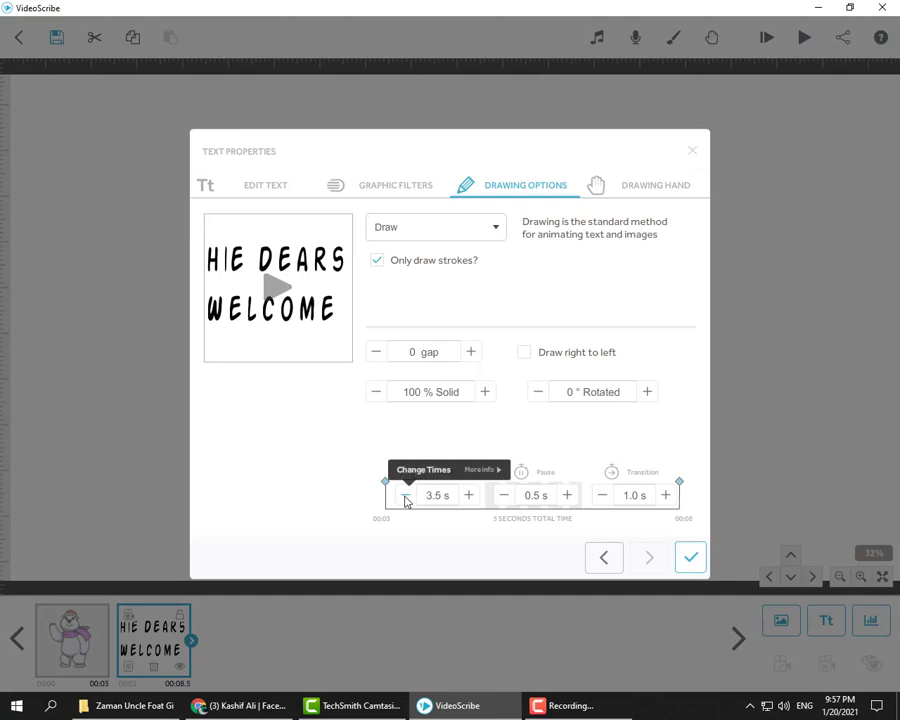
pyautogui.click(504, 495)
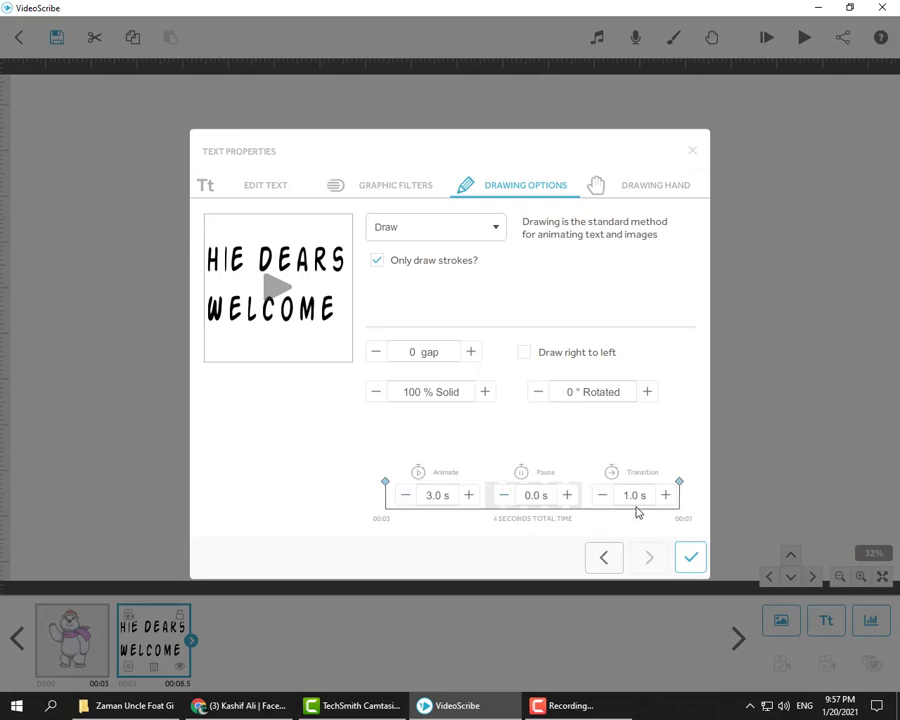
pyautogui.click(602, 496)
pyautogui.click(602, 496)
pyautogui.click(693, 558)
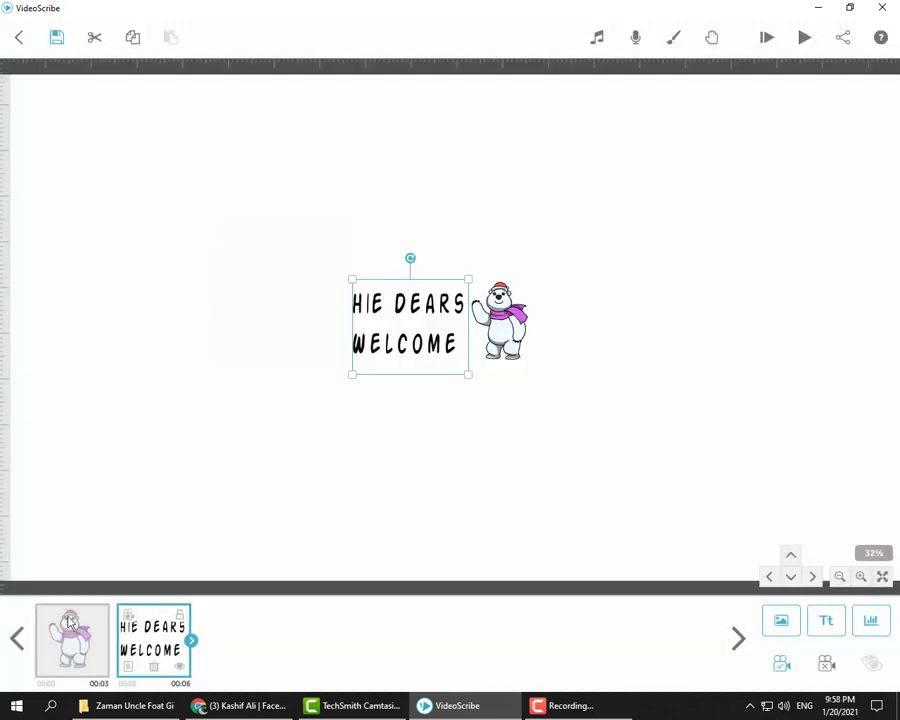
# Preview the scribe with the shortened polar bear and greeting text timings.
pyautogui.click(70, 622)
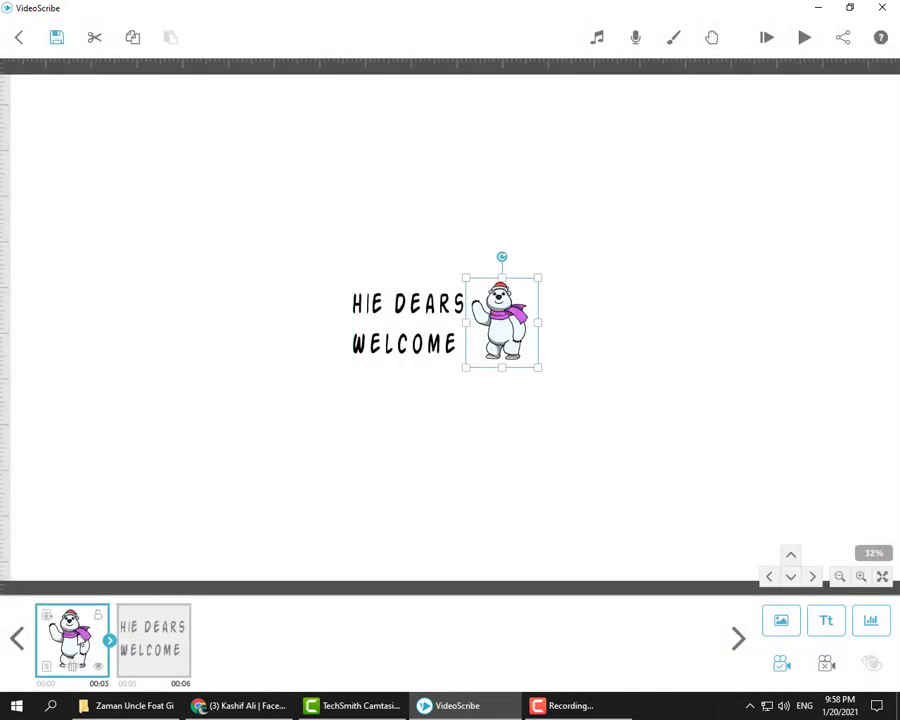
pyautogui.click(803, 38)
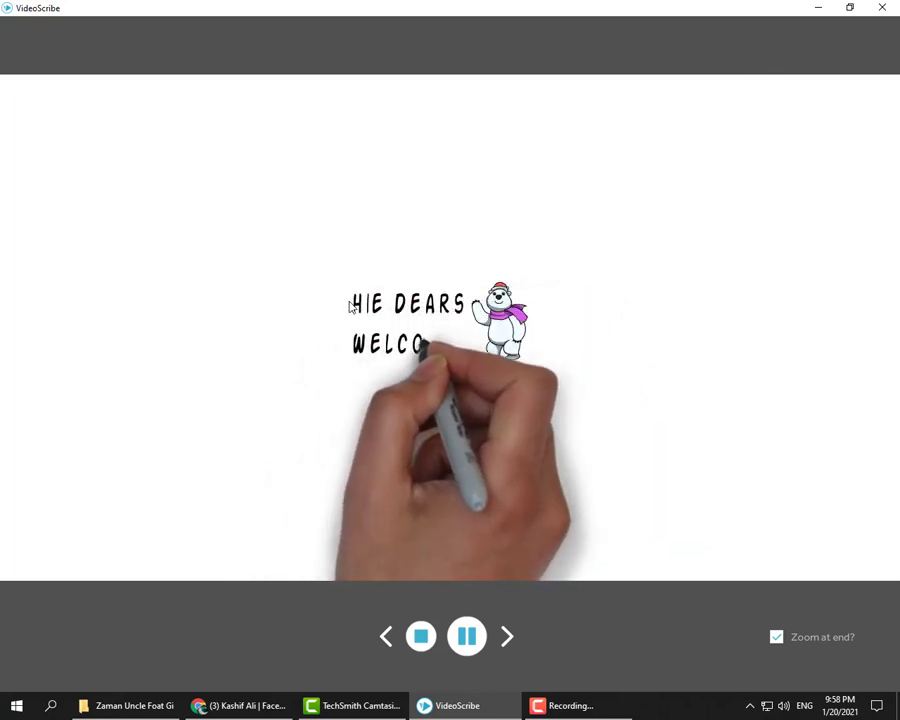
pyautogui.press('Escape')
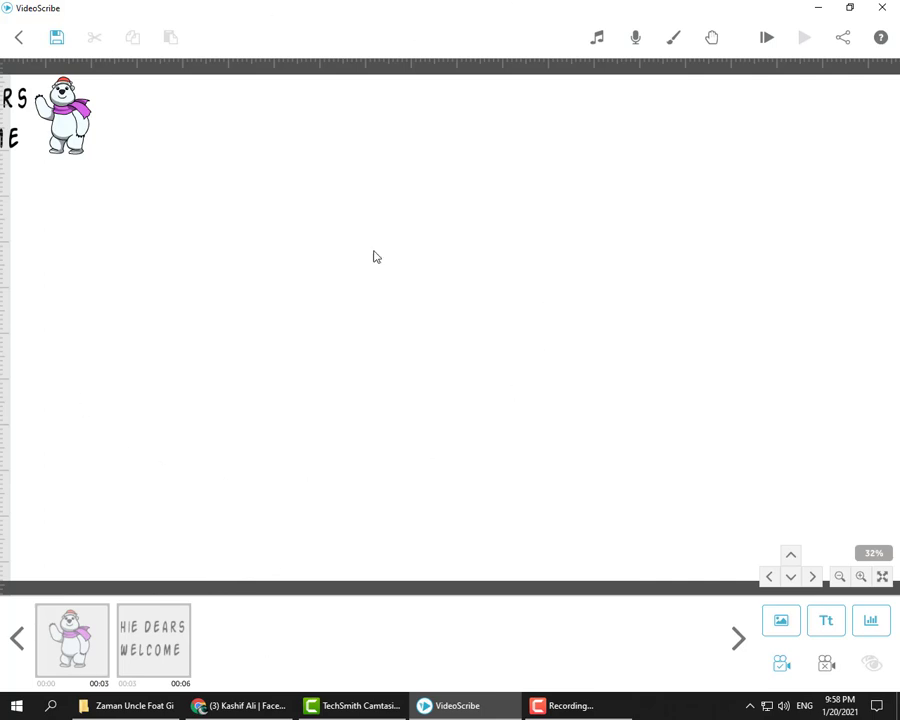
# Add the recently used image of a businesswoman and businessman shaking hands on the empty canvas beside the polar bear scene.
pyautogui.click(781, 620)
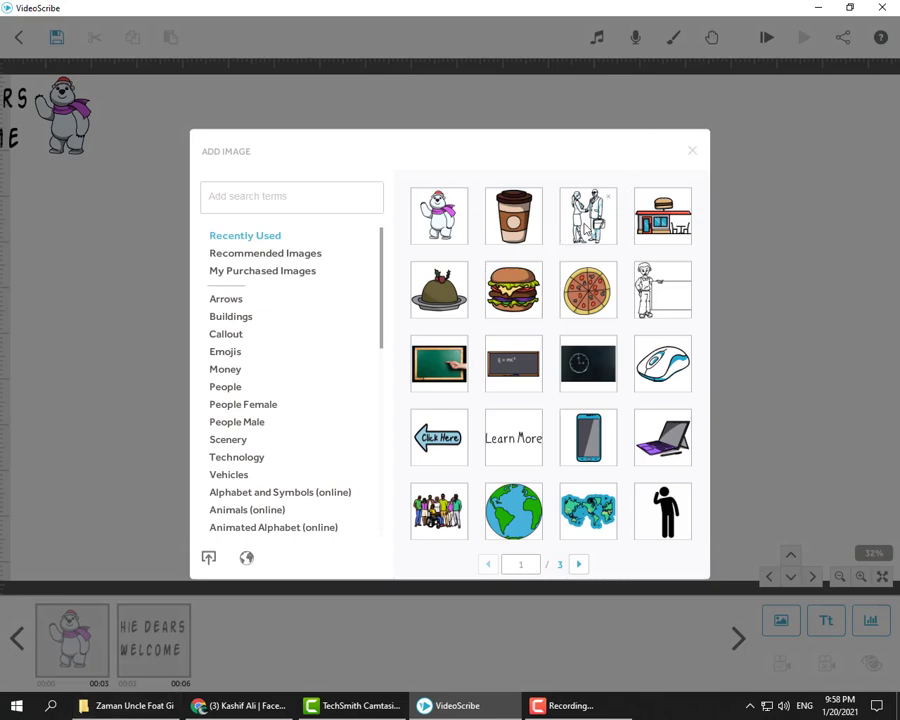
pyautogui.click(586, 228)
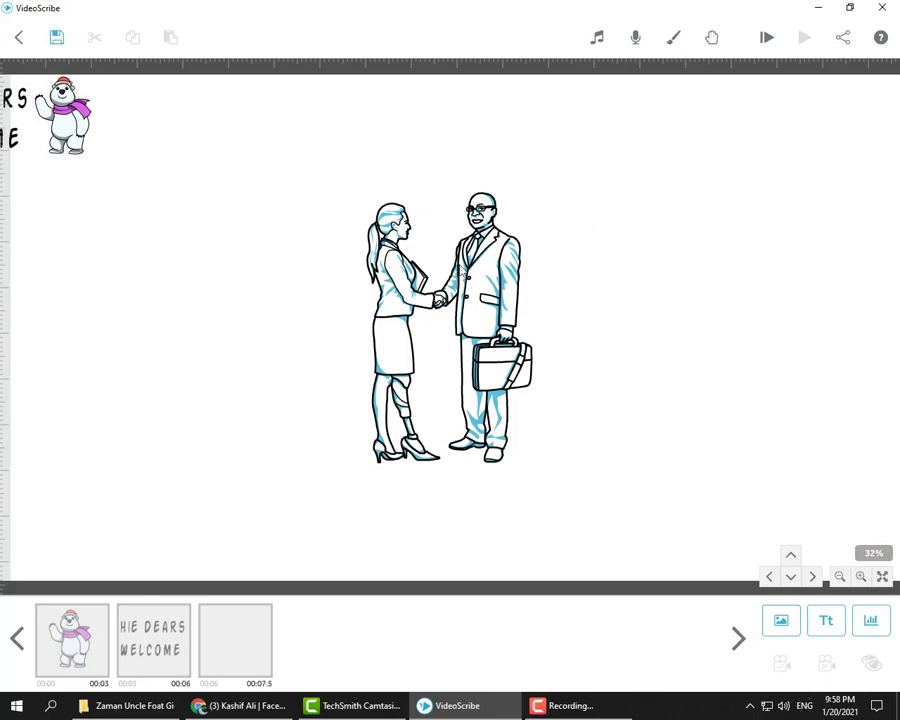
# Add Action Man text reading "Greetings" with "Nice to meet you" on a second line, coloured red #d91b26.
pyautogui.click(818, 624)
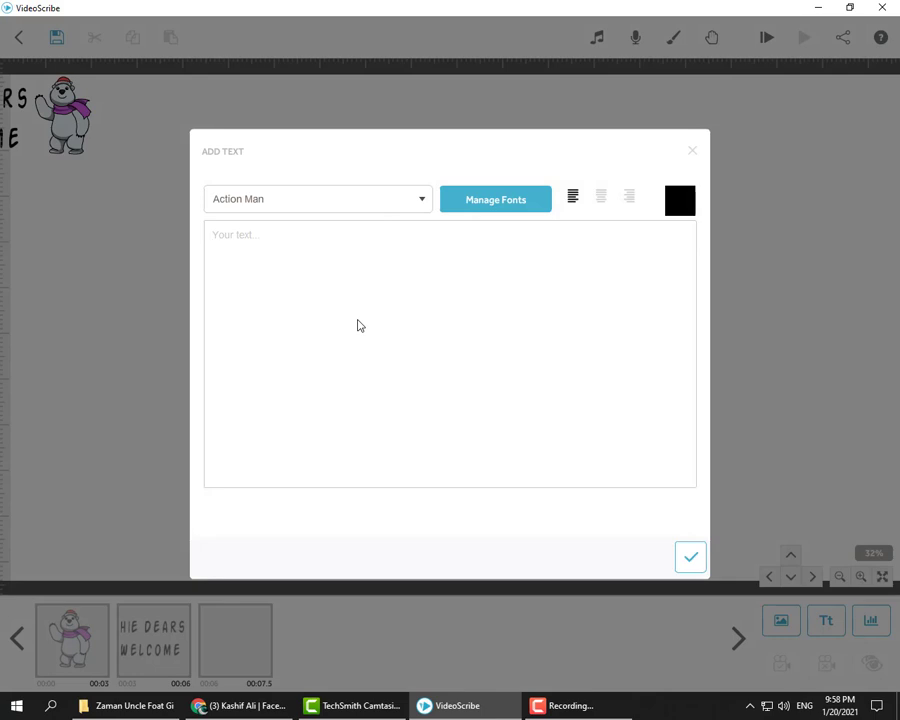
pyautogui.write('Greetings')
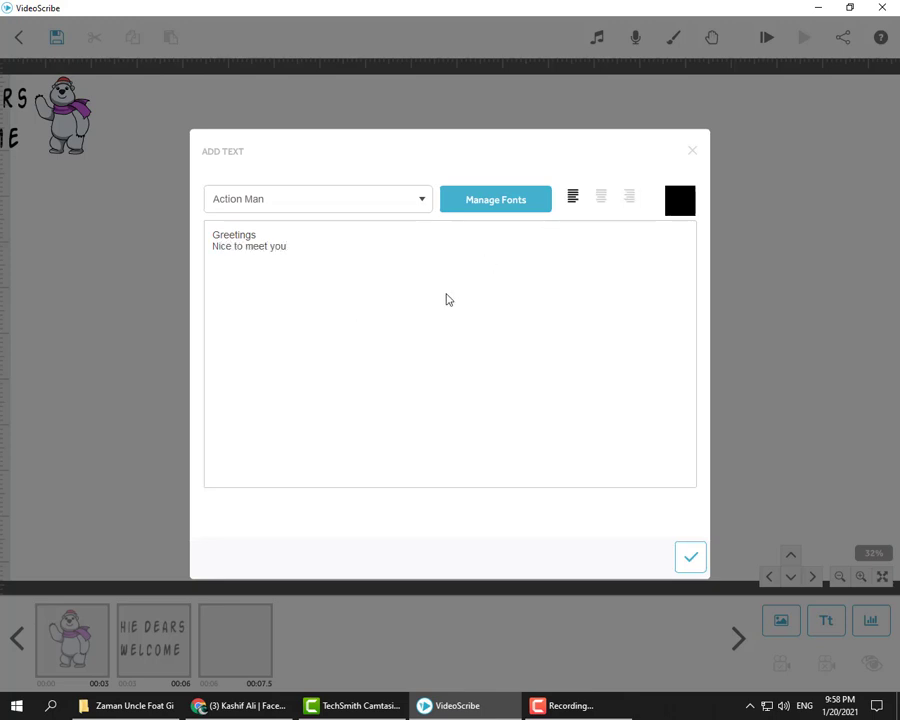
pyautogui.hotkey('ctrl', 'a')
pyautogui.click(679, 201)
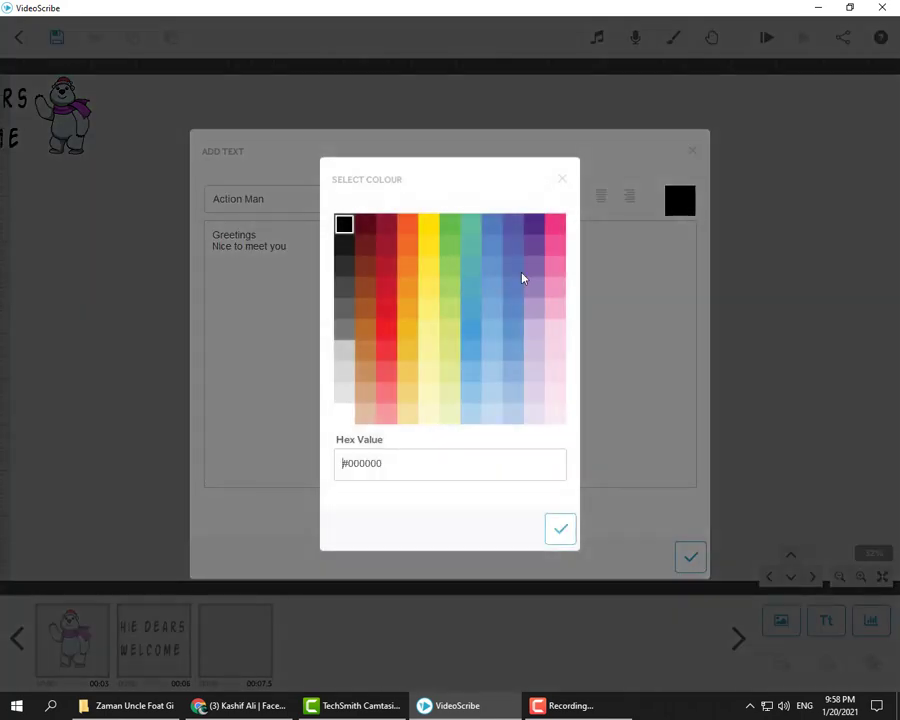
pyautogui.click(428, 287)
pyautogui.click(388, 308)
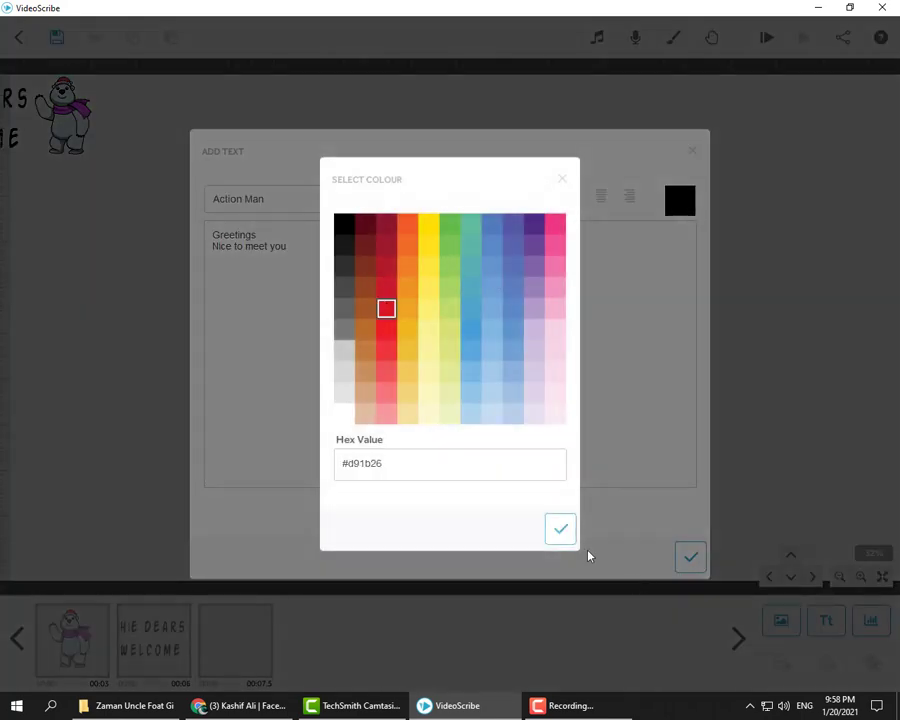
pyautogui.click(559, 528)
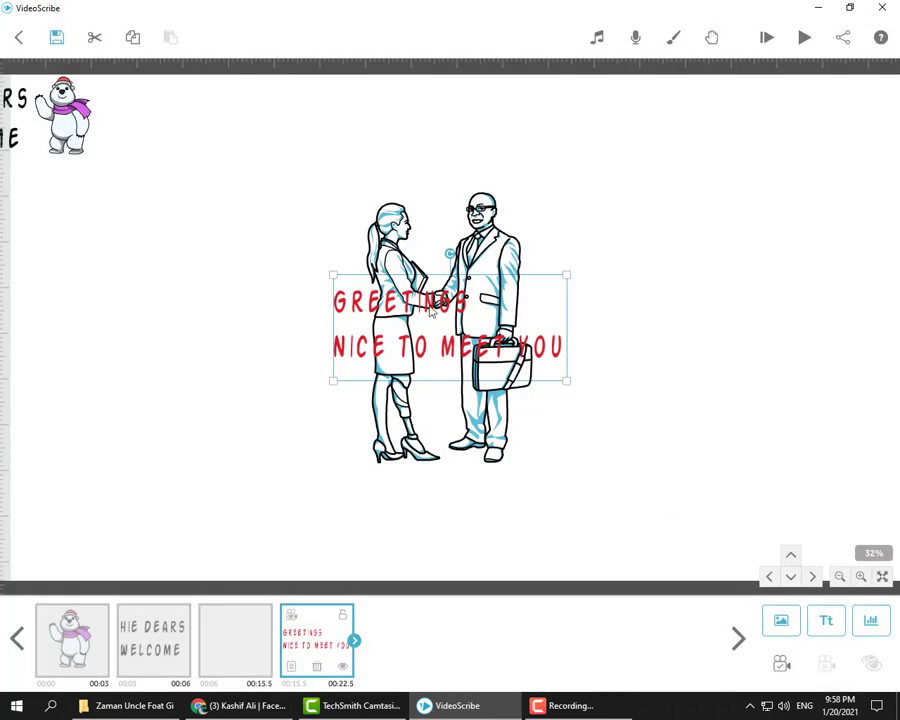
# Position the red "Greetings Nice to meet you" text directly above the handshake image.
pyautogui.moveTo(432, 313); pyautogui.dragTo(430, 124)
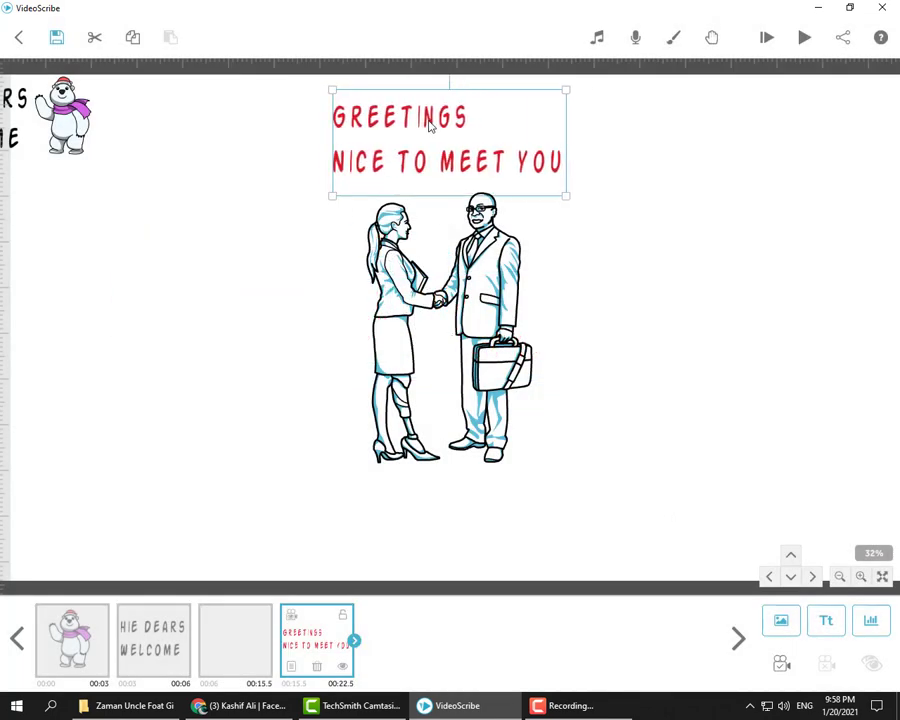
pyautogui.click(633, 315)
pyautogui.click(538, 178)
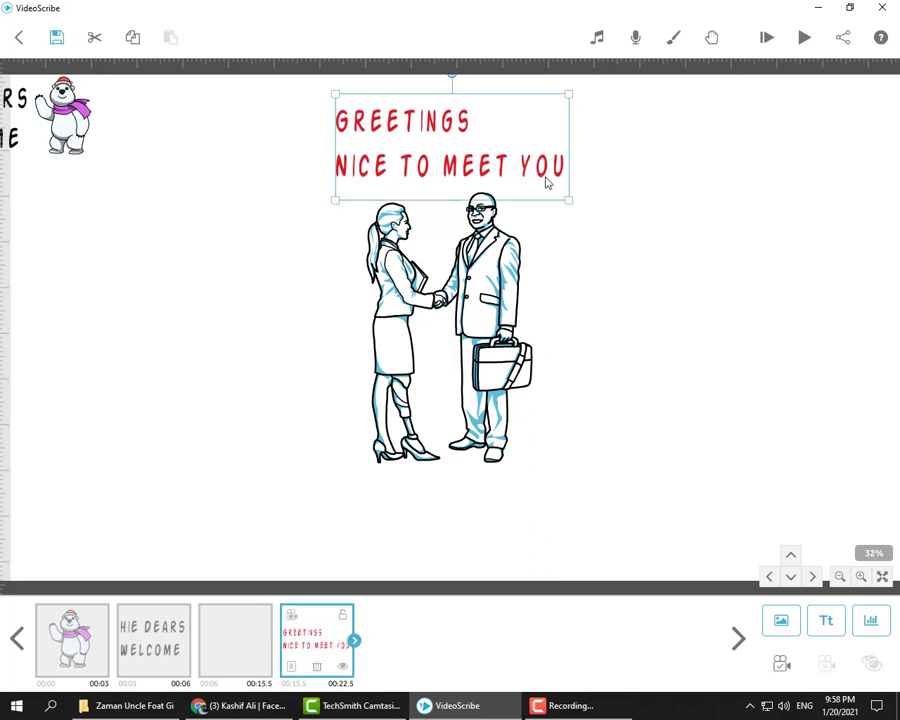
# Move the red text and handshake image together to just below the polar bear greeting.
pyautogui.click(516, 270)
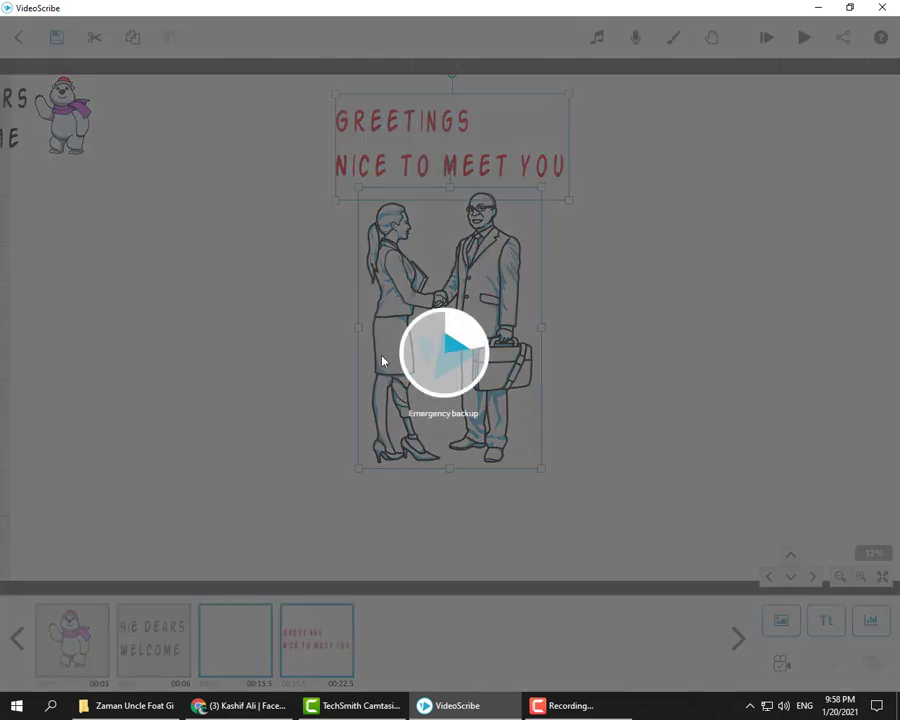
pyautogui.scroll(-2, 278, 203)
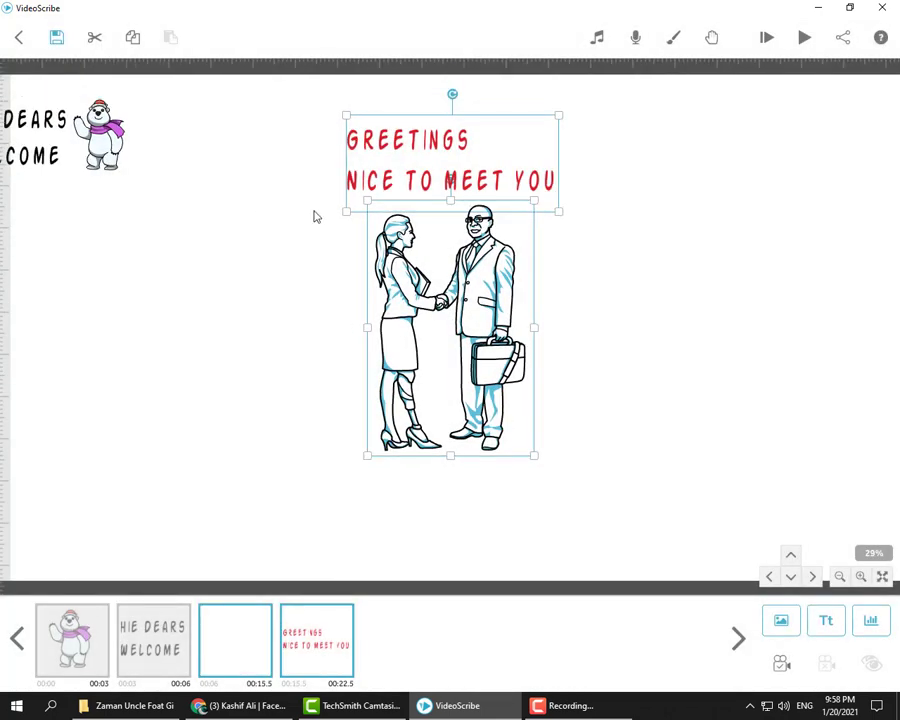
pyautogui.scroll(-2, 520, 277)
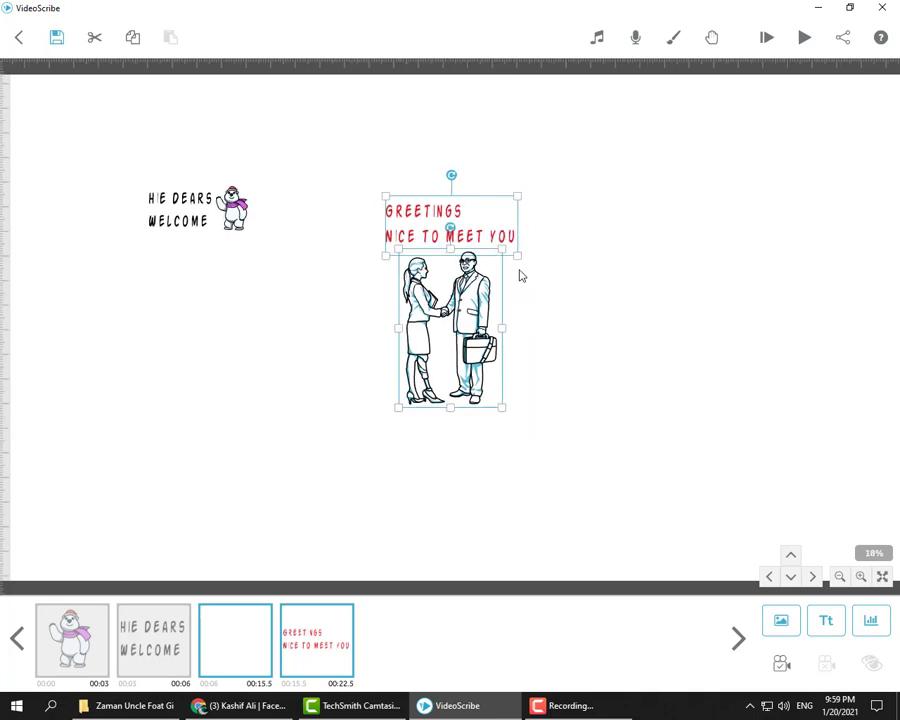
pyautogui.moveTo(516, 272); pyautogui.dragTo(245, 348)
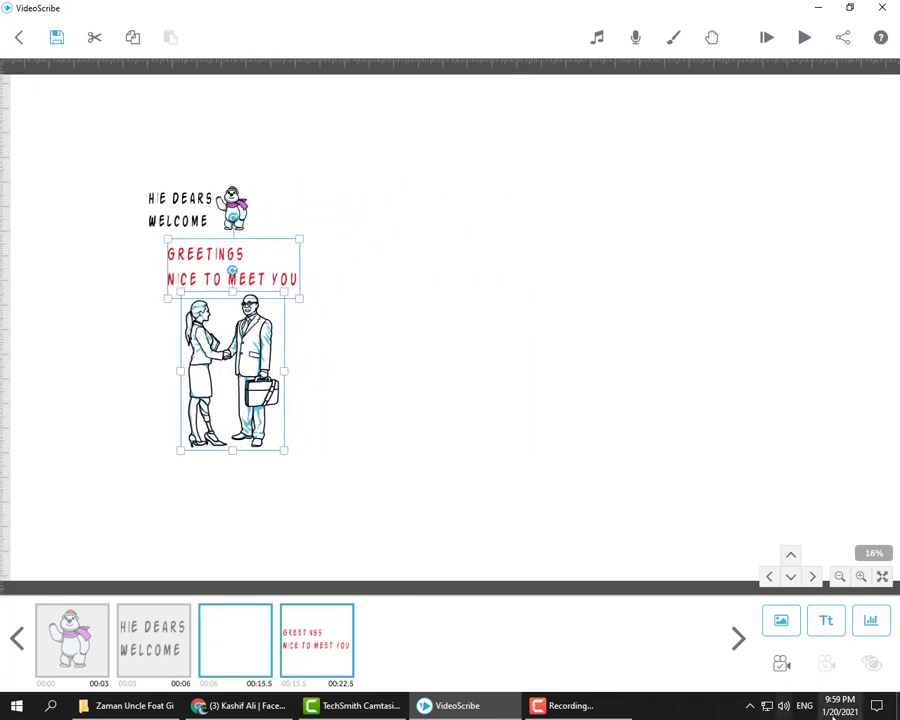
# Set the camera position of the red text and handshake image to a 22% view framing the whole composition.
pyautogui.click(782, 669)
pyautogui.scroll(-1, 142, 446)
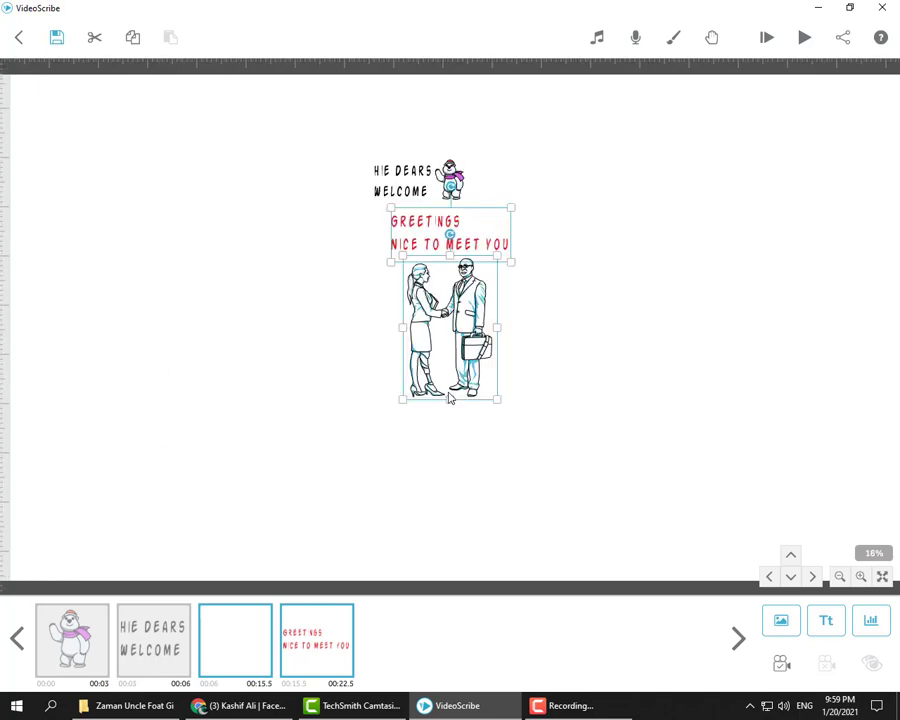
pyautogui.scroll(-1, 449, 398)
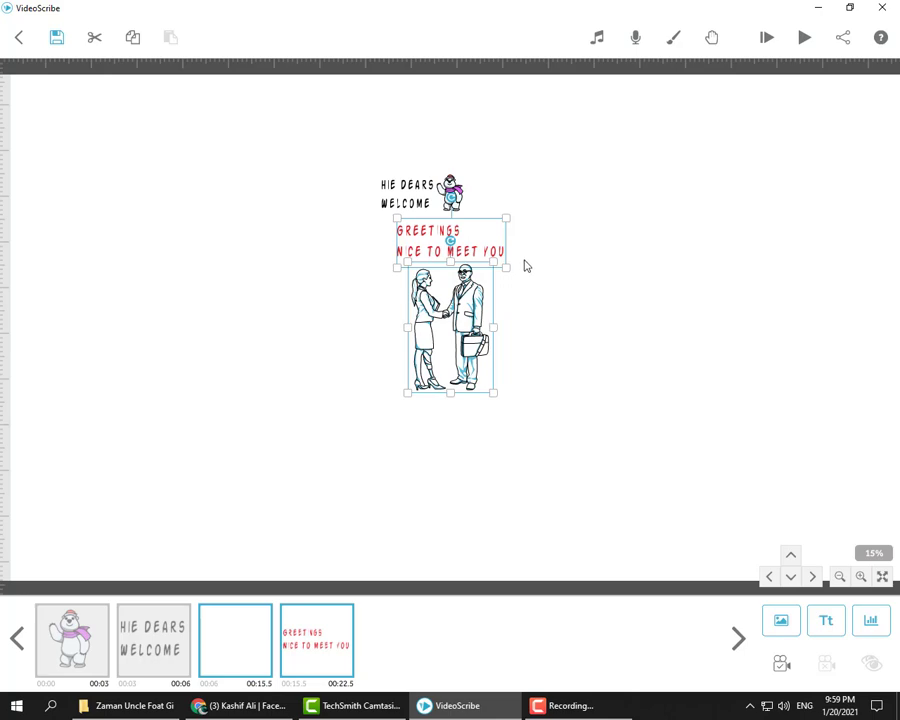
pyautogui.scroll(3, 525, 262)
pyautogui.scroll(-2, 525, 260)
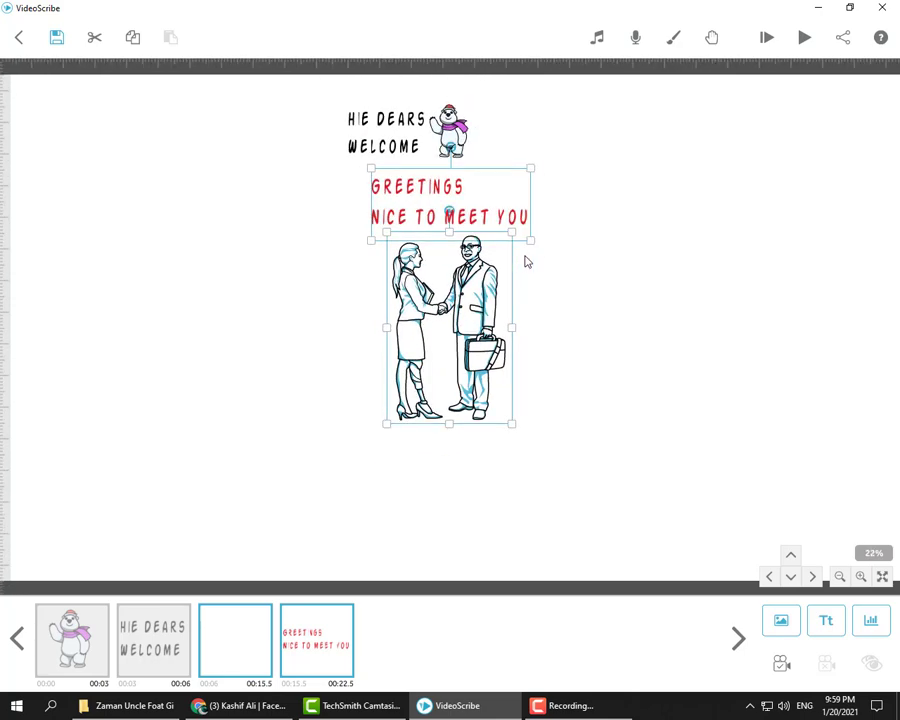
pyautogui.scroll(-2, 527, 259)
pyautogui.scroll(2, 530, 215)
pyautogui.click(785, 666)
# Preview the scribe starting from the handshake image.
pyautogui.click(647, 400)
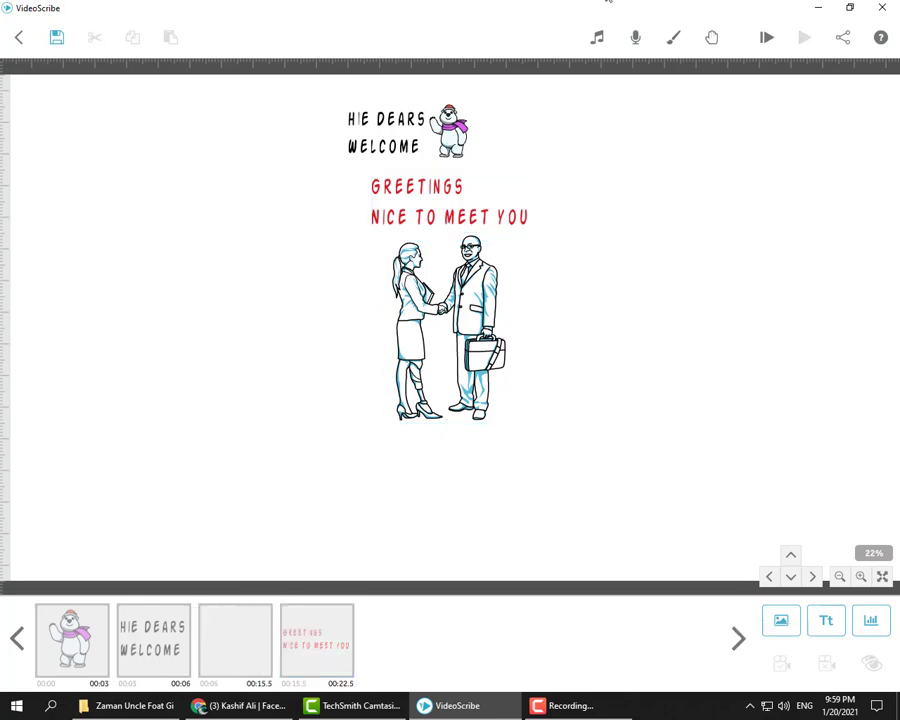
pyautogui.click(239, 641)
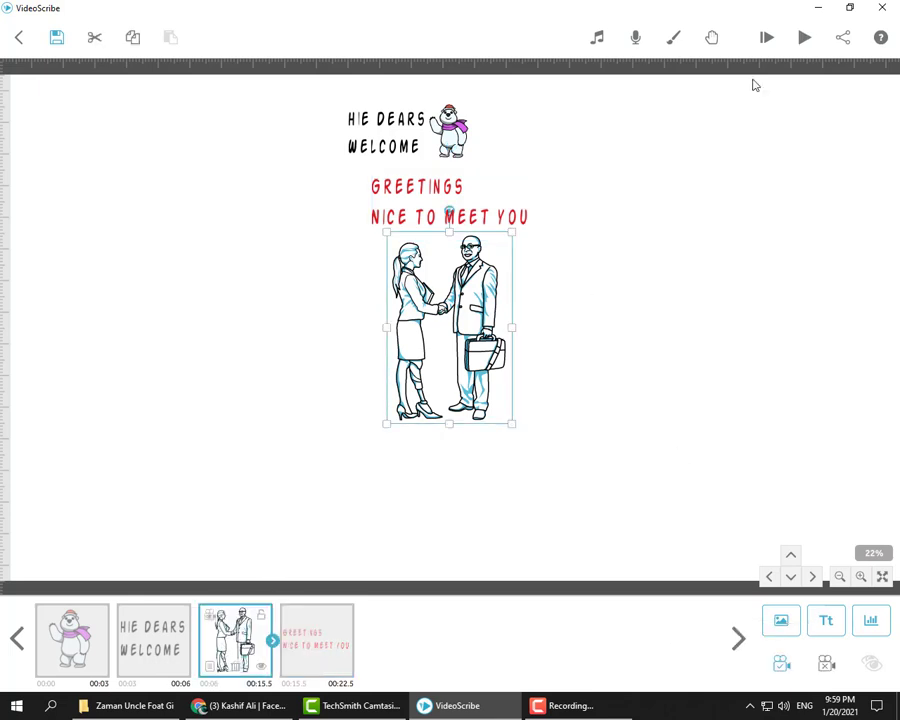
pyautogui.click(802, 40)
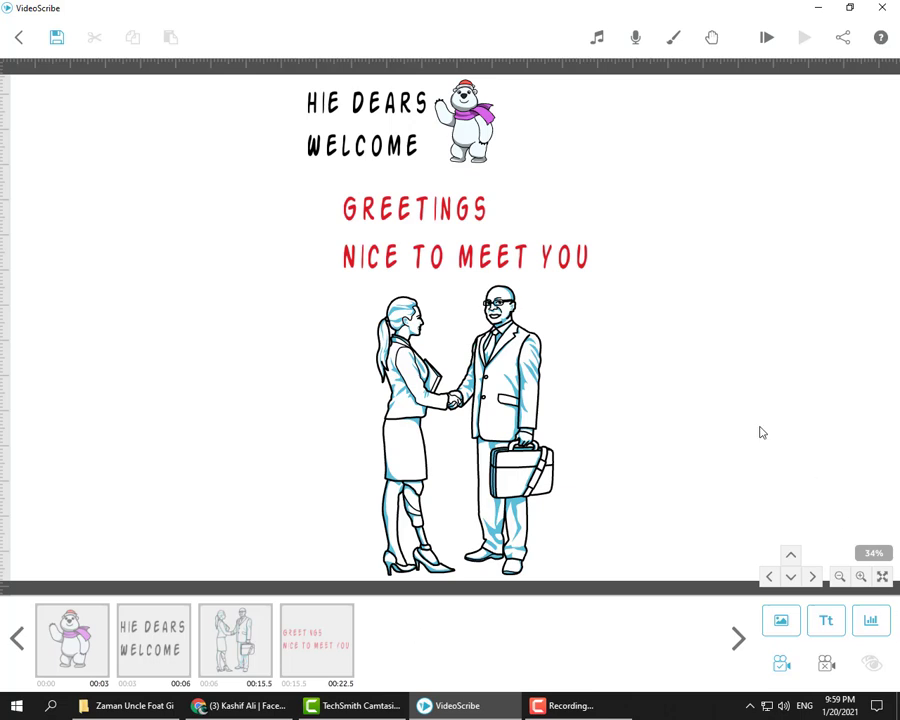
# Import image 33 from the desktop's Freelancing folder, using the Draw animation with the Reveal draw style.
pyautogui.click(779, 636)
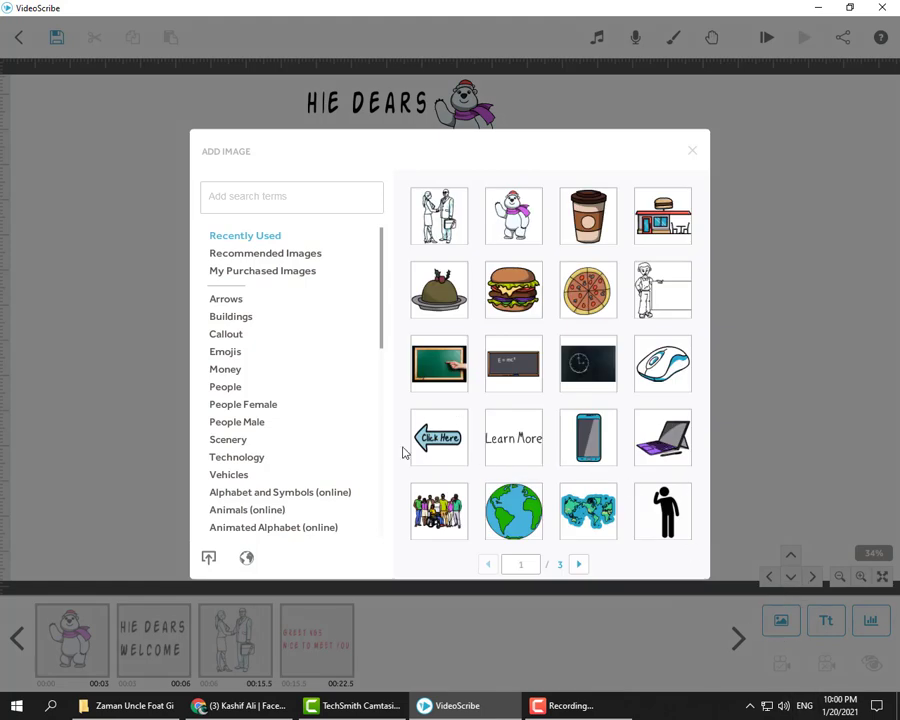
pyautogui.scroll(-2, 528, 438)
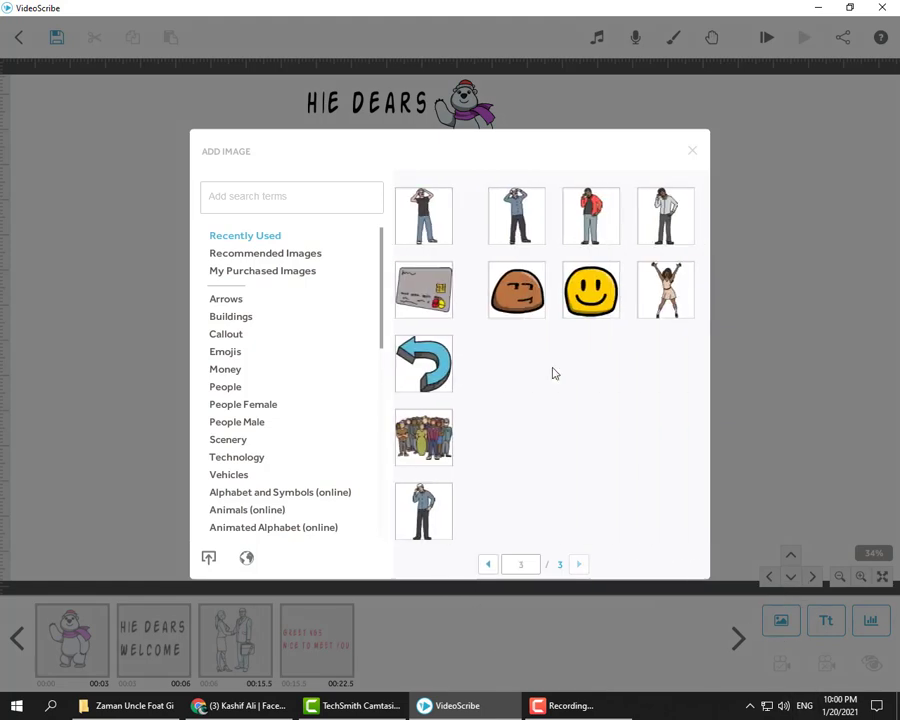
pyautogui.click(212, 559)
pyautogui.scroll(-1, 240, 485)
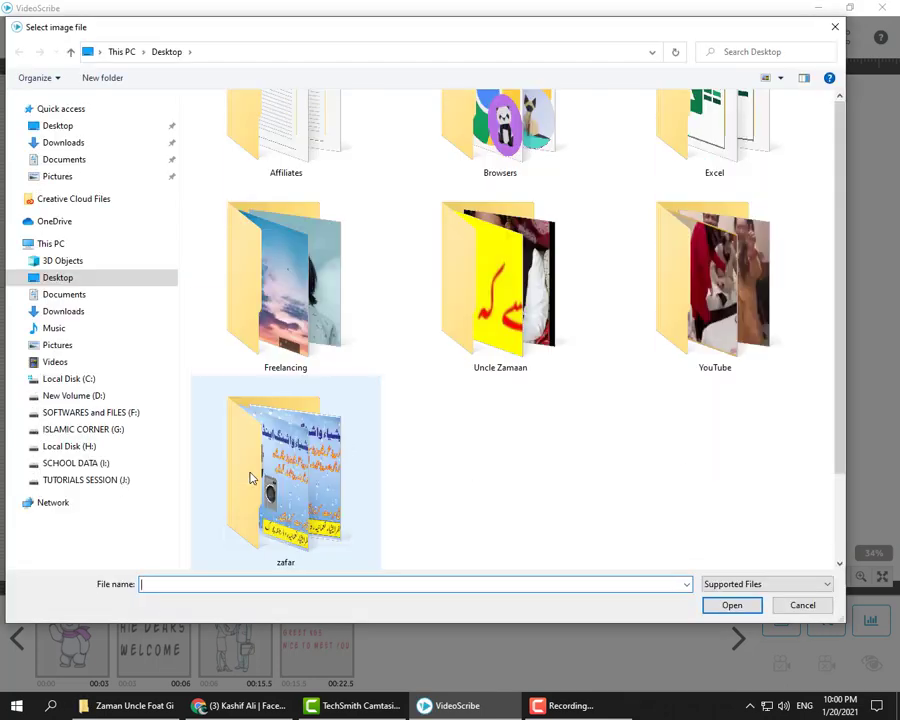
pyautogui.scroll(1, 262, 455)
pyautogui.doubleClick(272, 441)
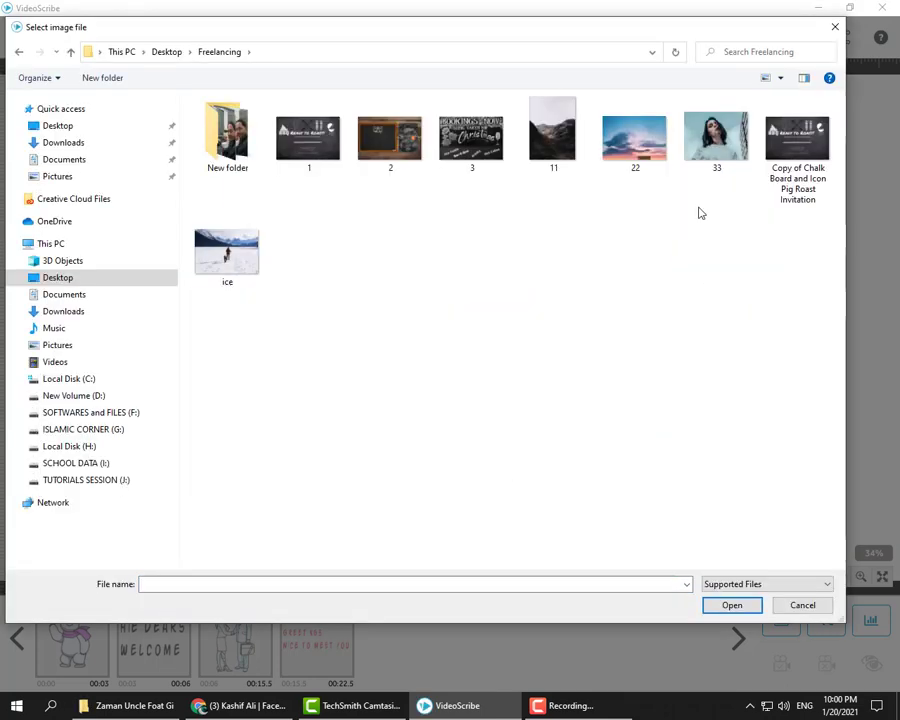
pyautogui.doubleClick(716, 140)
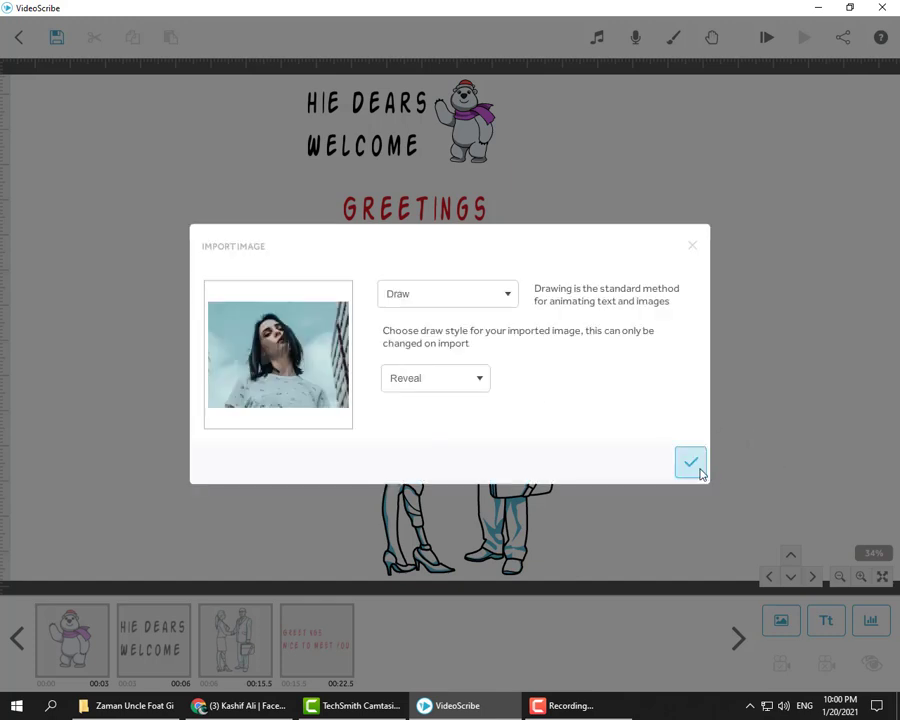
pyautogui.click(690, 462)
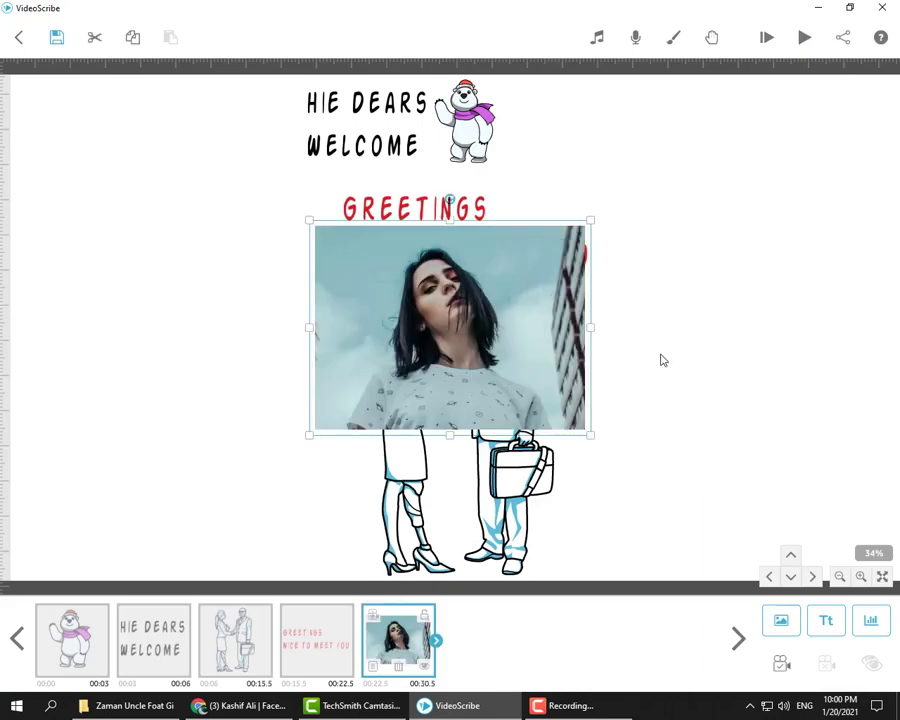
# Move the imported photo to the empty canvas right of the handshake image and set its camera position to the current view.
pyautogui.moveTo(481, 360); pyautogui.dragTo(765, 398)
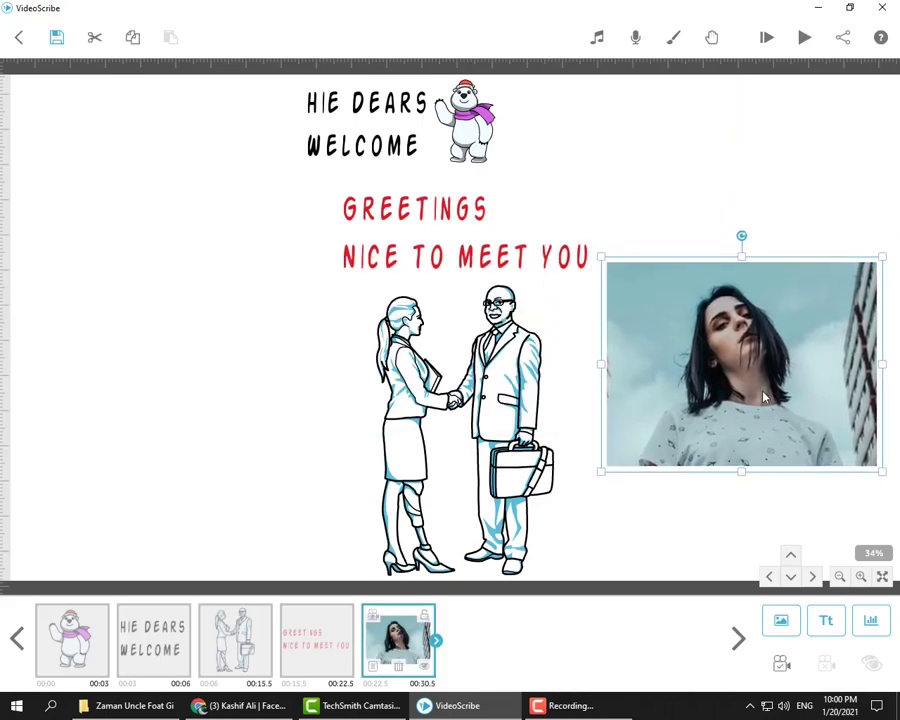
pyautogui.click(751, 532)
pyautogui.click(712, 450)
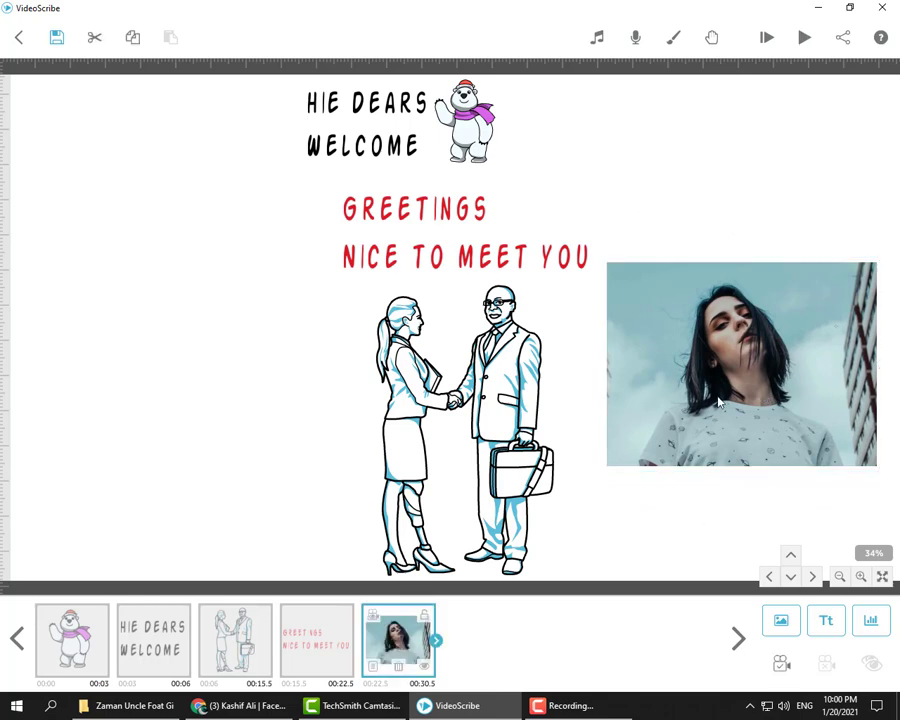
pyautogui.click(783, 665)
pyautogui.click(720, 526)
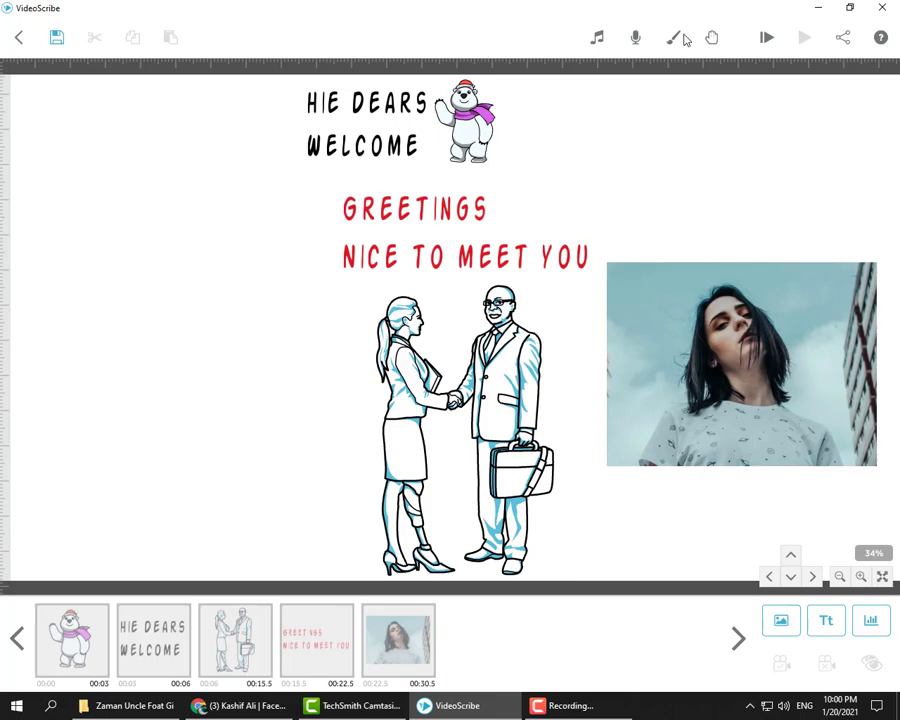
# Preview the scribe starting from the imported photo, stopping playback once the photo is drawn.
pyautogui.click(370, 614)
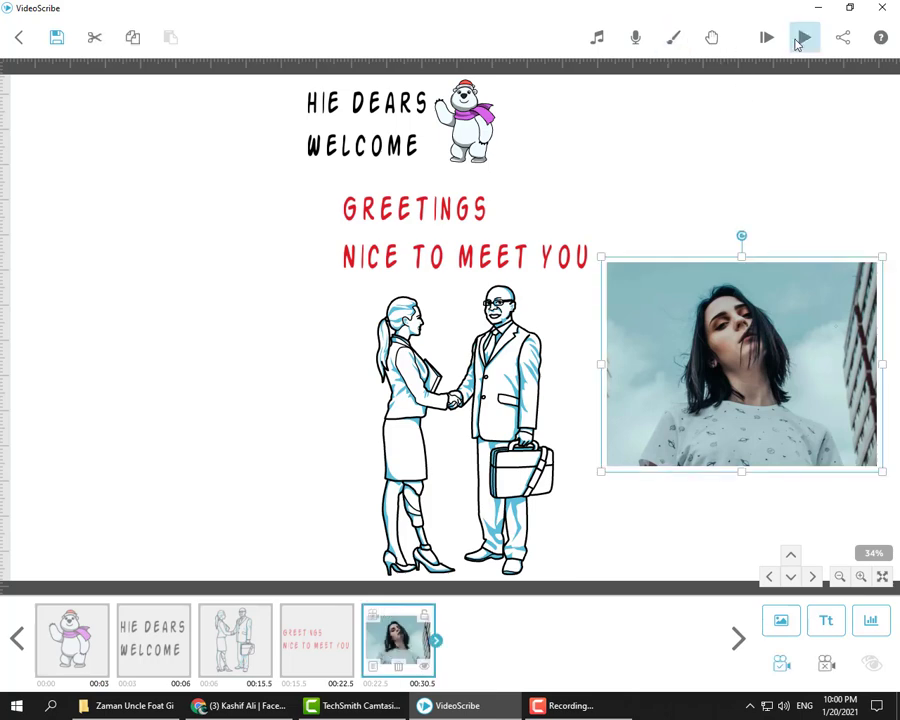
pyautogui.click(804, 37)
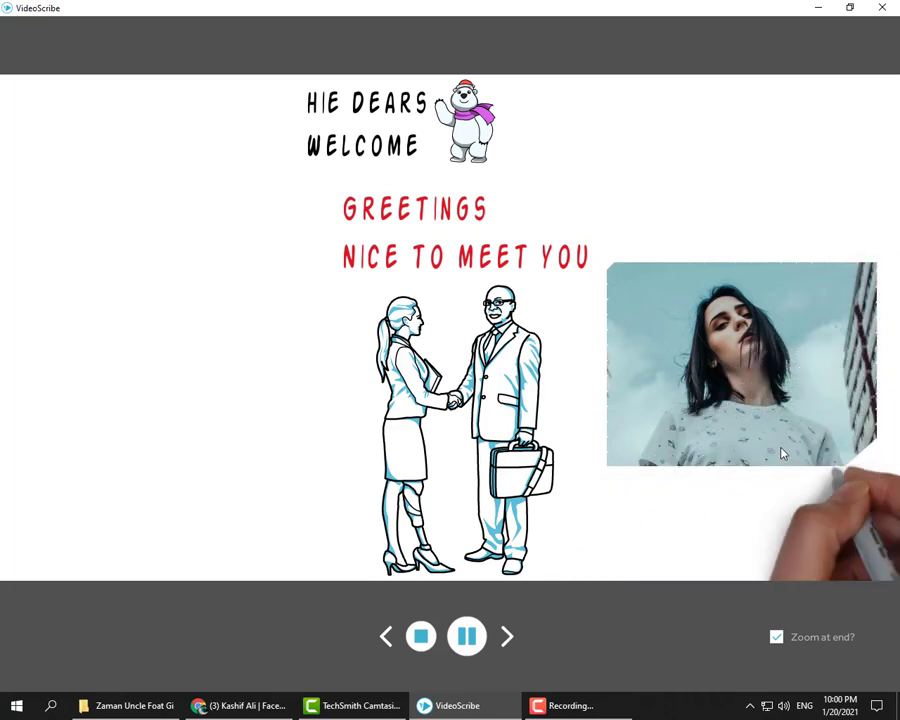
pyautogui.click(420, 637)
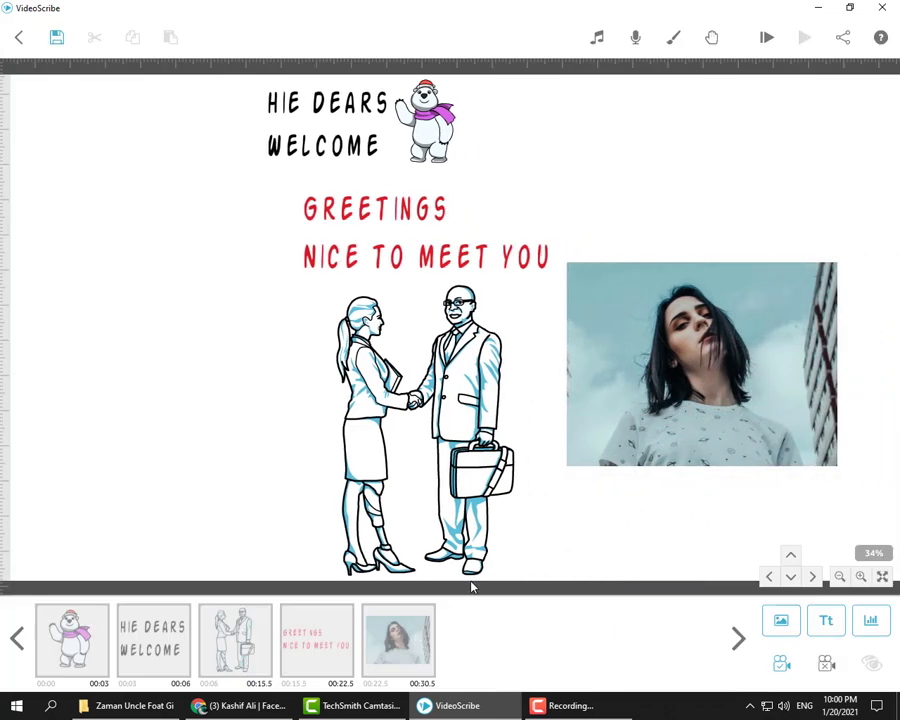
# Examine the imported photo close up at 61% zoom and preview the scribe from it again.
pyautogui.scroll(1, 647, 404)
pyautogui.moveTo(702, 519); pyautogui.dragTo(582, 506)
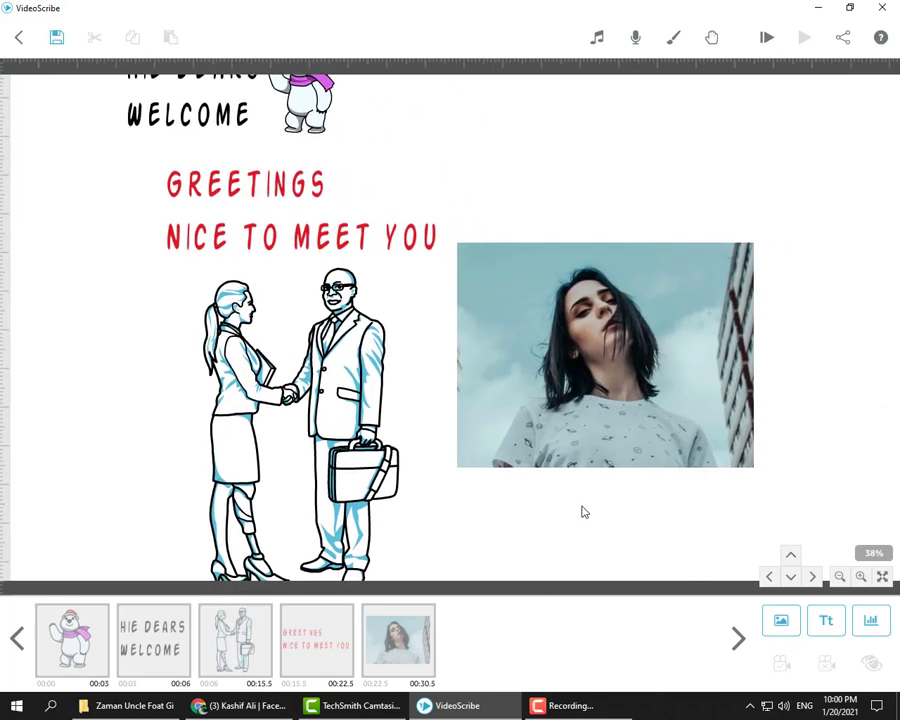
pyautogui.scroll(3, 730, 485)
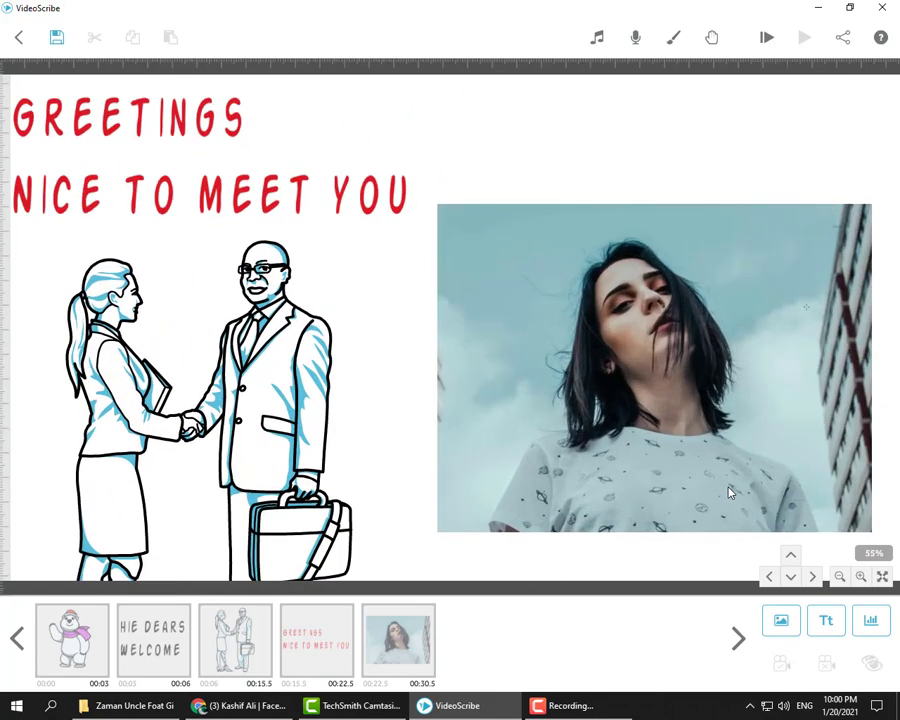
pyautogui.moveTo(730, 538); pyautogui.dragTo(548, 504)
pyautogui.scroll(1, 547, 501)
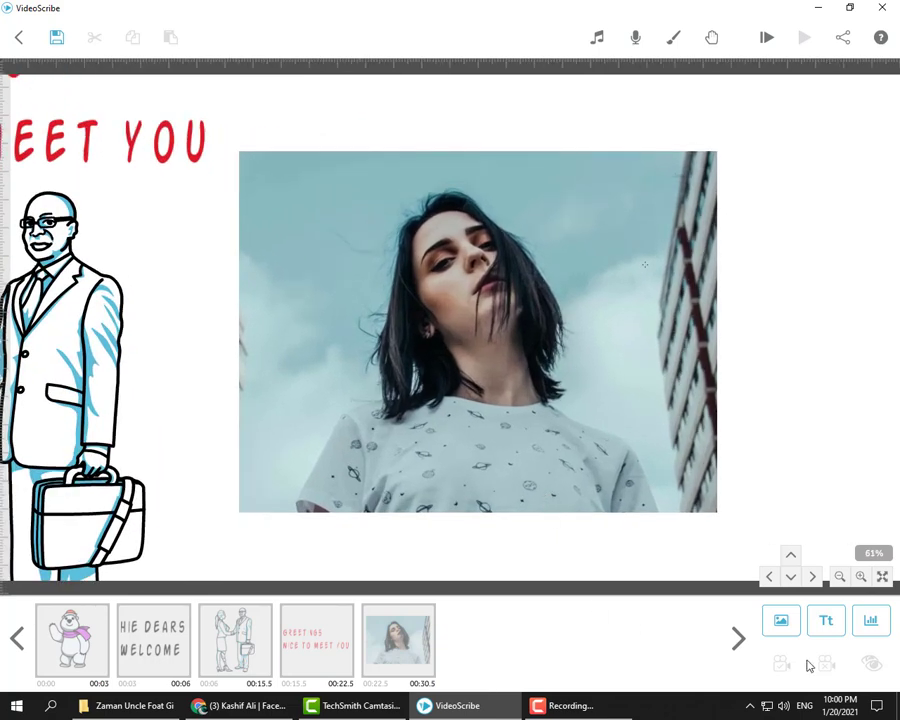
pyautogui.click(485, 451)
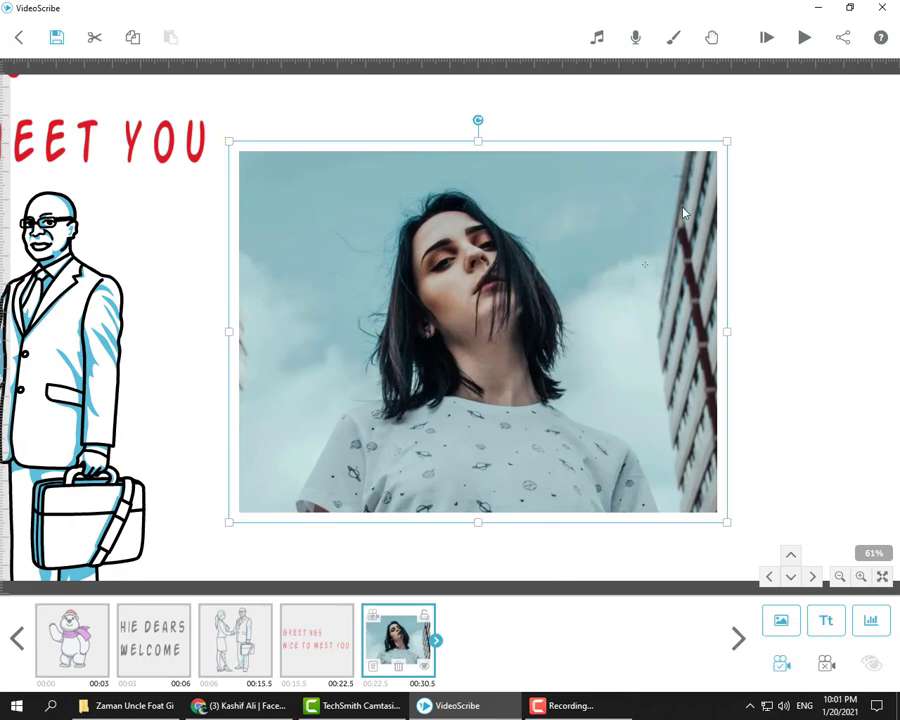
pyautogui.click(804, 37)
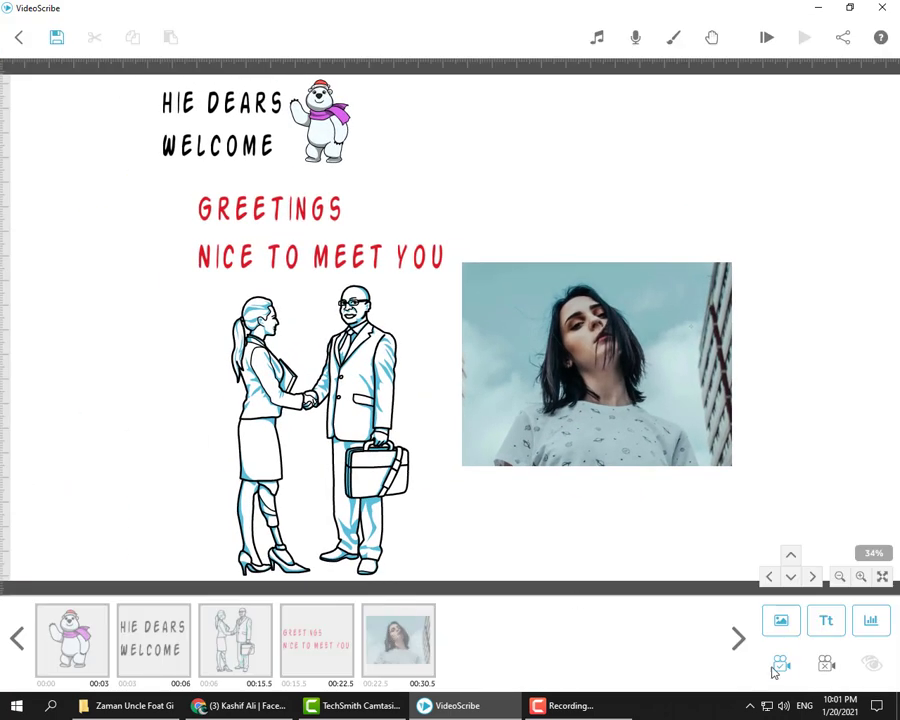
# Open the scribe music library's import browser and look through the Documents and Downloads folders for an MP3 file.
pyautogui.click(603, 37)
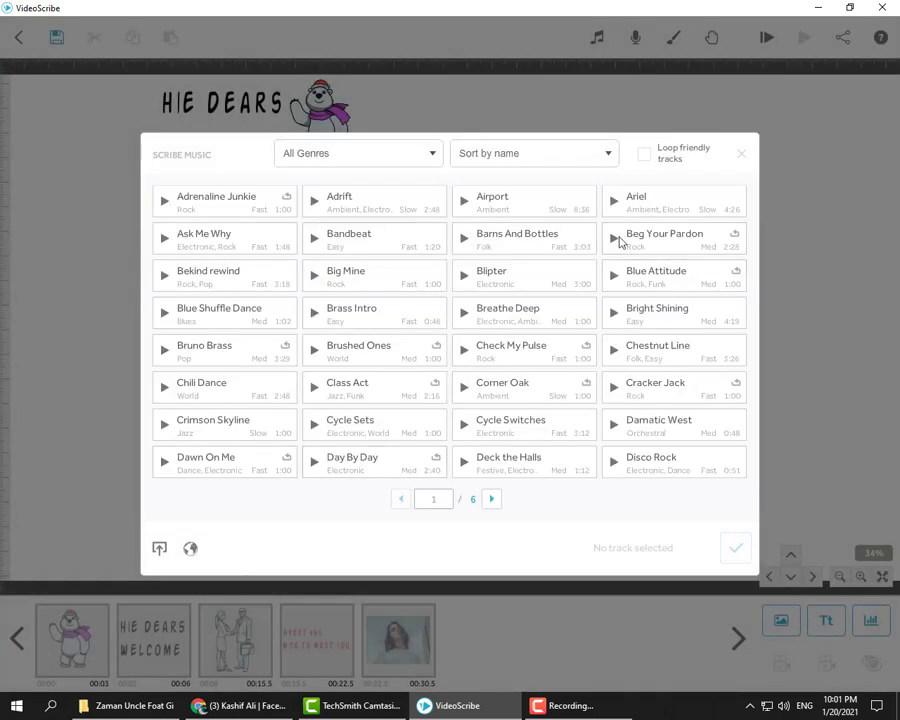
pyautogui.click(166, 548)
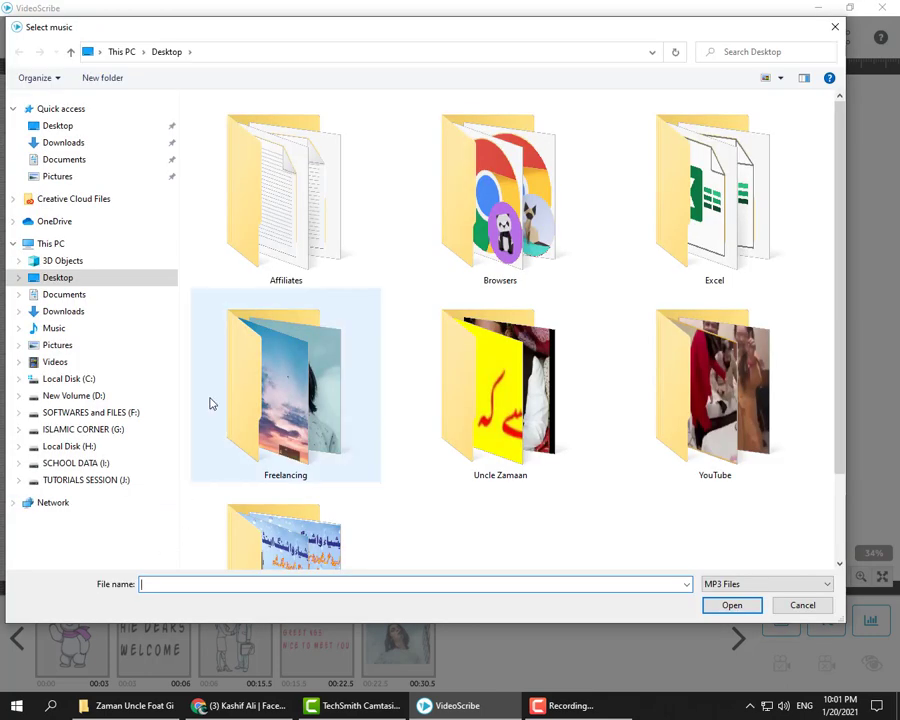
pyautogui.scroll(-1, 238, 388)
pyautogui.scroll(1, 172, 360)
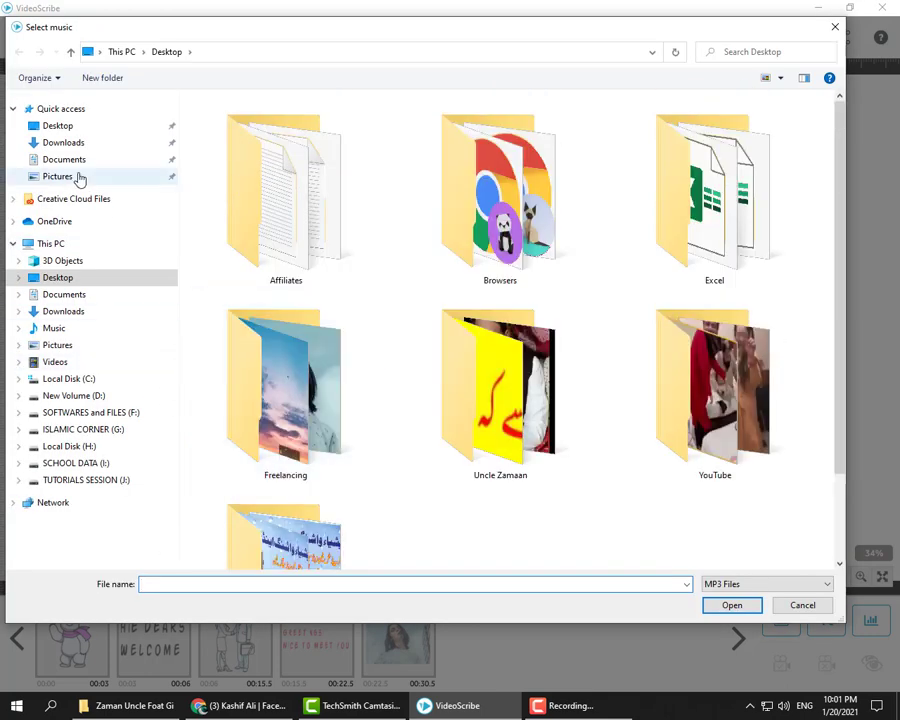
pyautogui.click(66, 159)
pyautogui.click(66, 143)
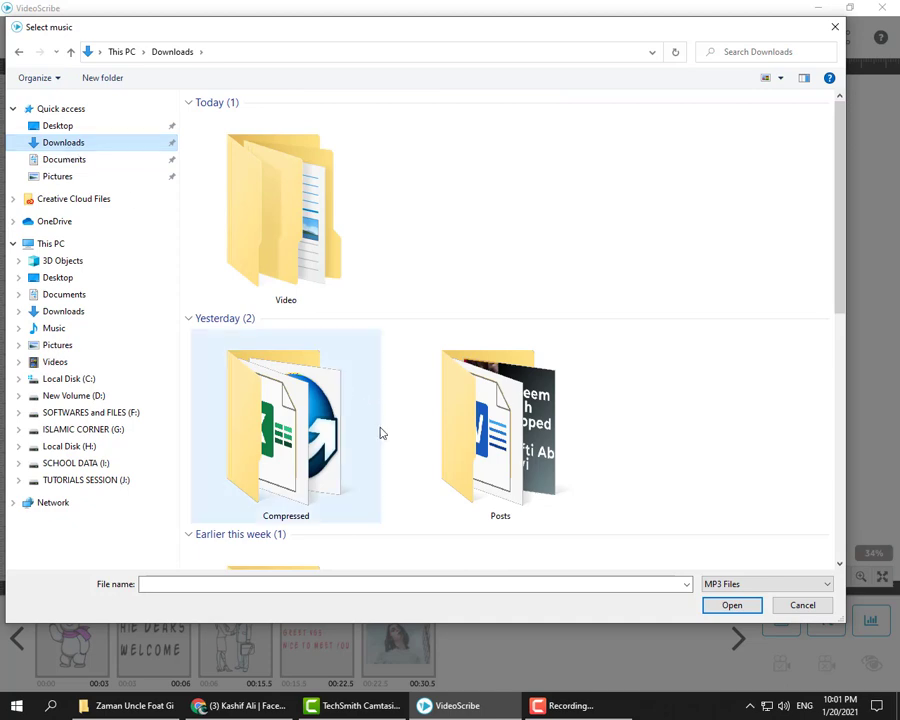
pyautogui.scroll(-5, 440, 486)
pyautogui.scroll(3, 440, 486)
pyautogui.scroll(-5, 440, 486)
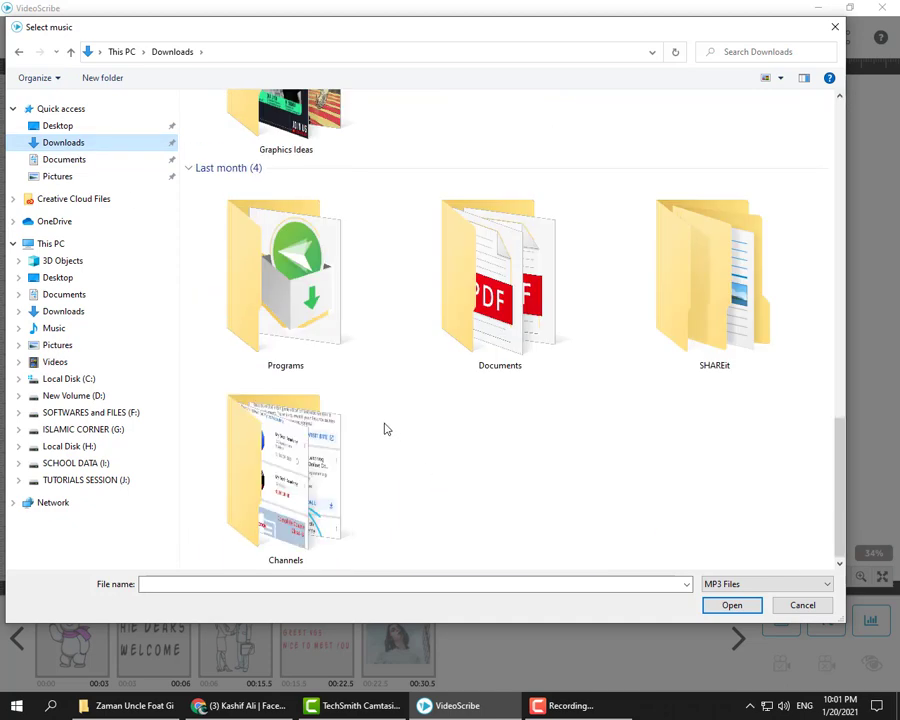
pyautogui.scroll(6, 342, 372)
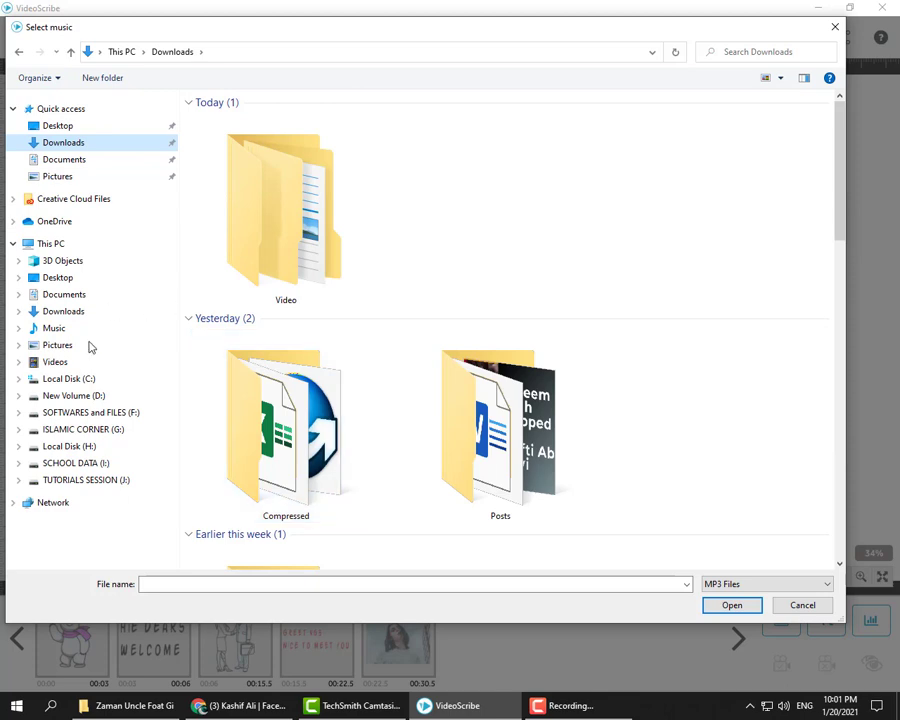
# Look for an MP3 in My projects and Fiverr's New Gigs folder on the TUTORIALS SESSION (J:) drive, and cancel the import.
pyautogui.click(92, 464)
pyautogui.click(94, 481)
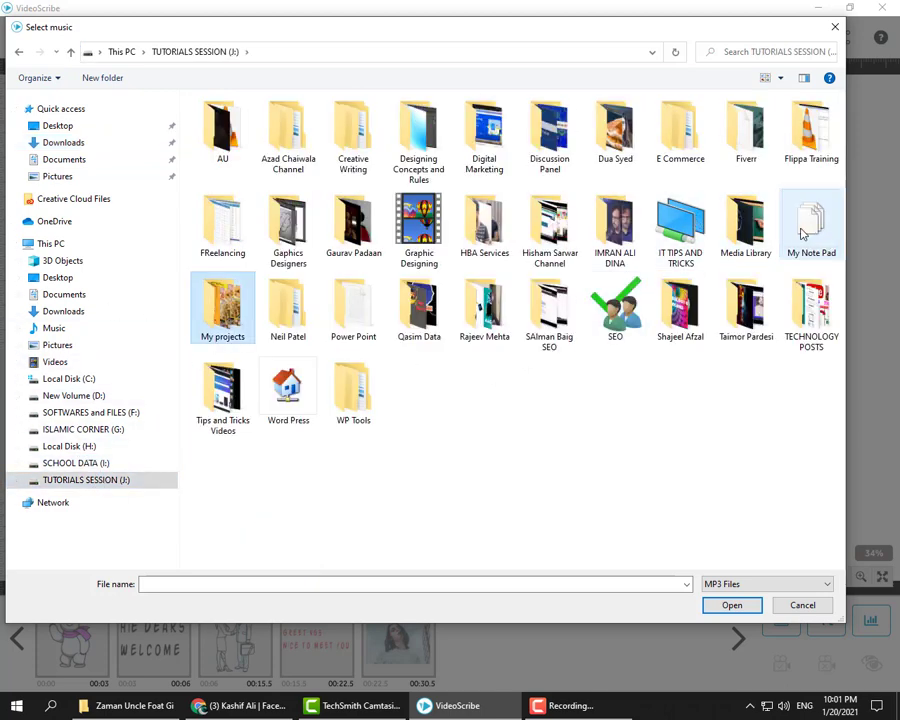
pyautogui.doubleClick(224, 310)
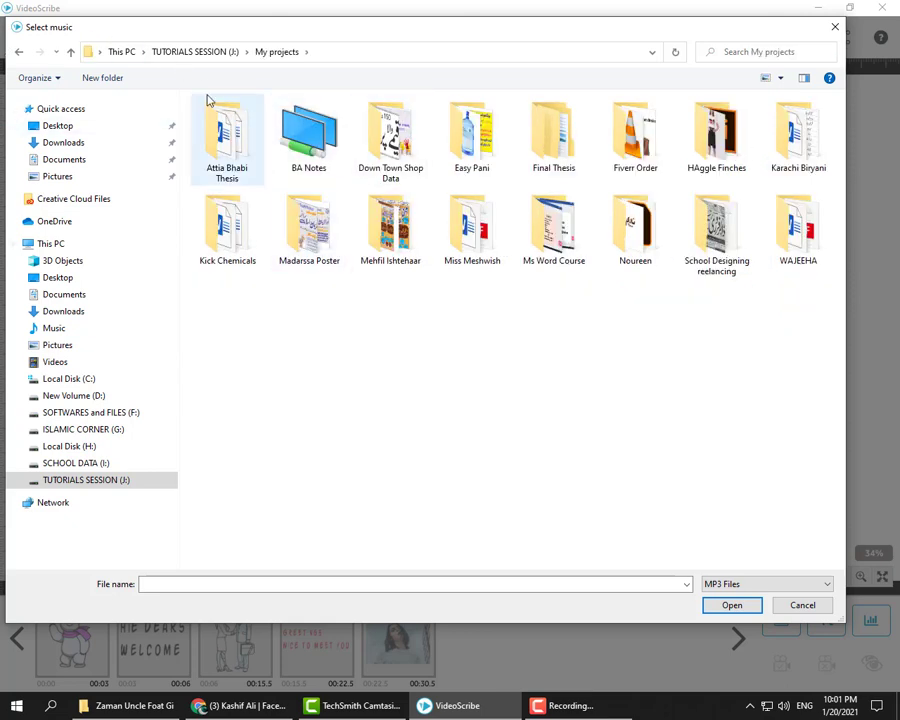
pyautogui.click(198, 52)
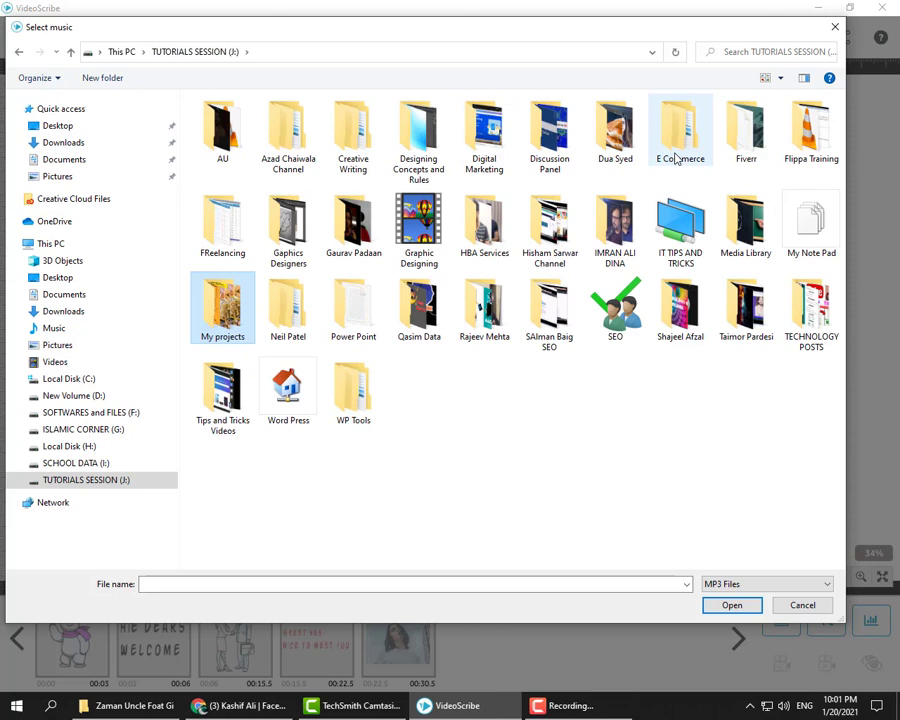
pyautogui.doubleClick(745, 130)
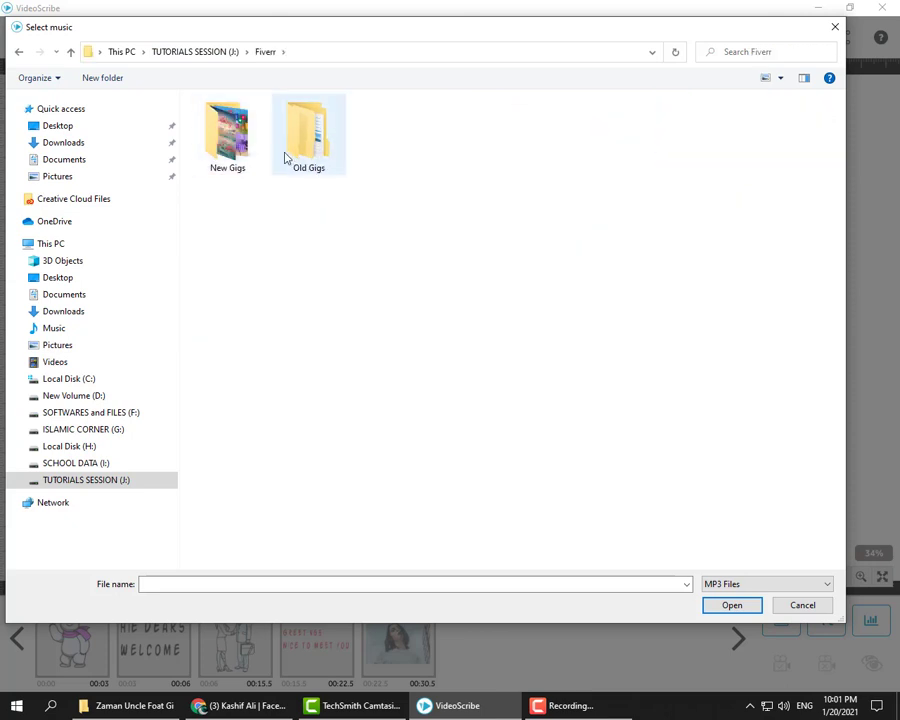
pyautogui.doubleClick(241, 157)
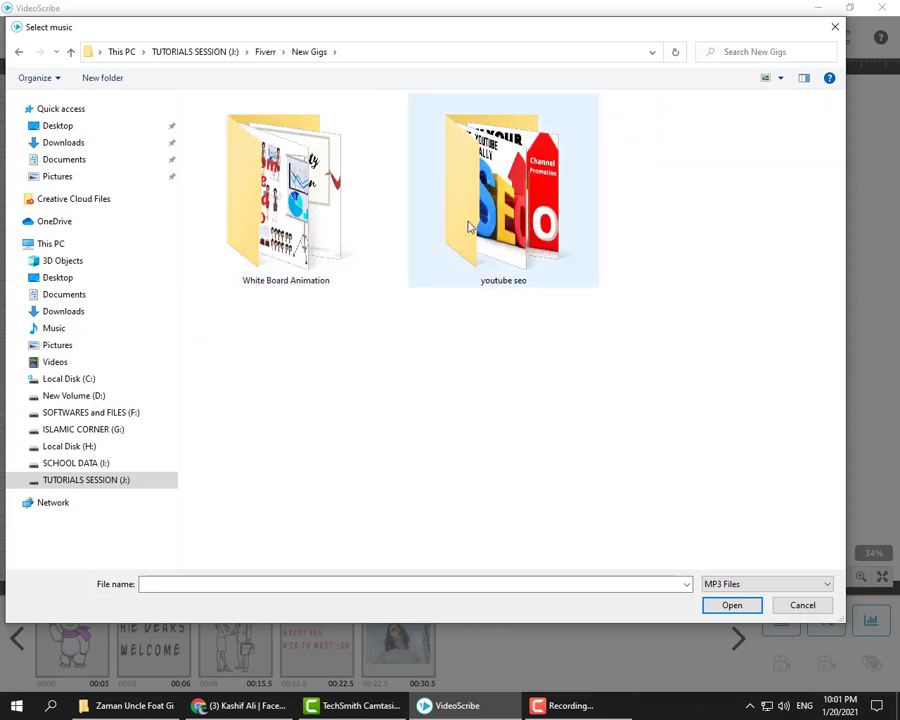
pyautogui.click(795, 612)
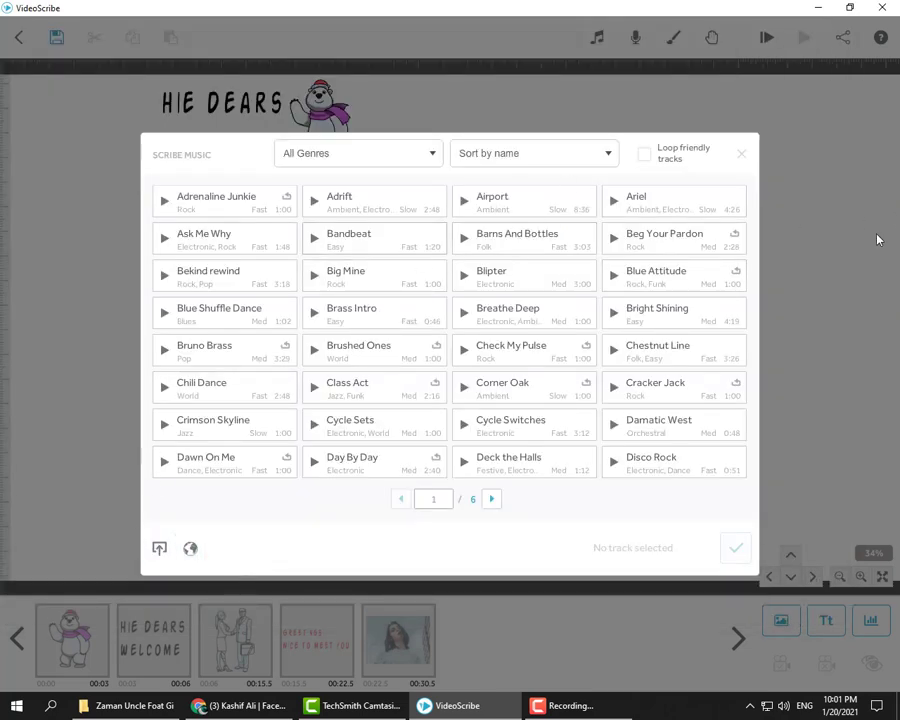
# Close the music library and set the imported photo's drawing hand to No Hand.
pyautogui.click(742, 153)
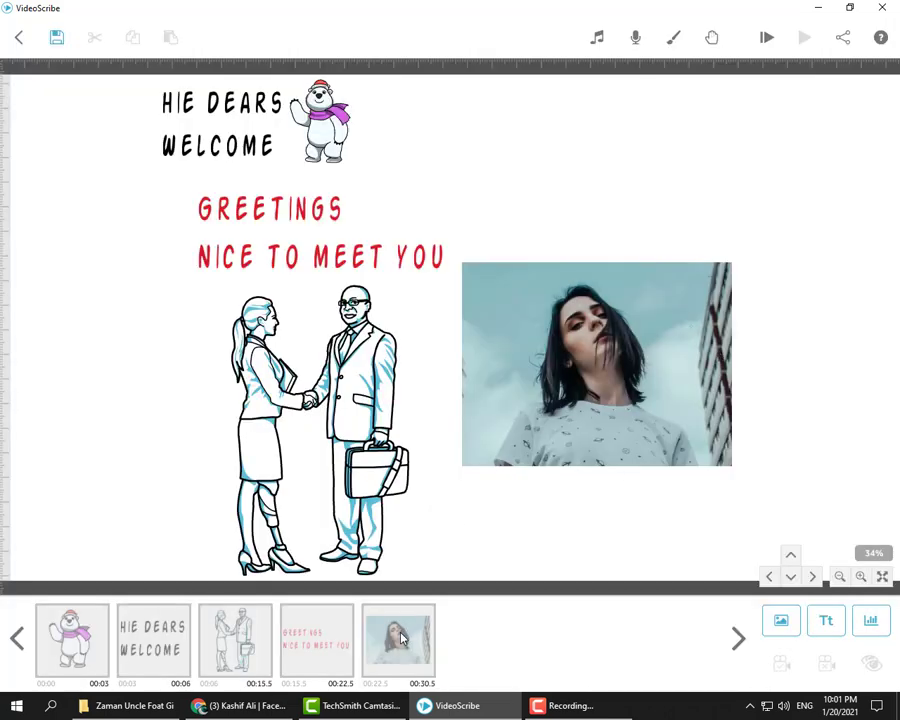
pyautogui.click(401, 638)
pyautogui.click(373, 666)
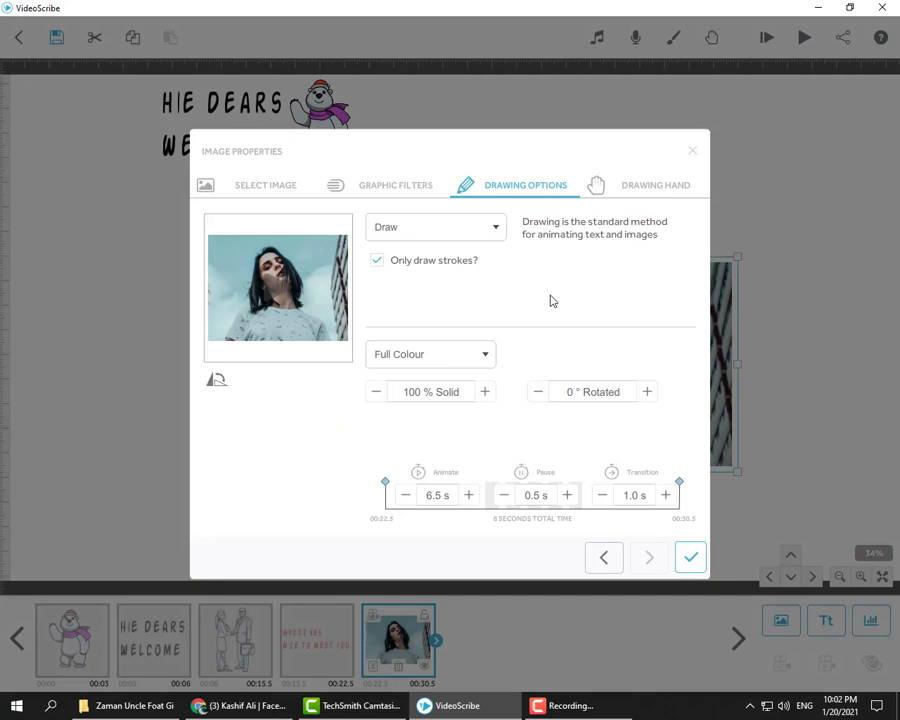
pyautogui.click(677, 186)
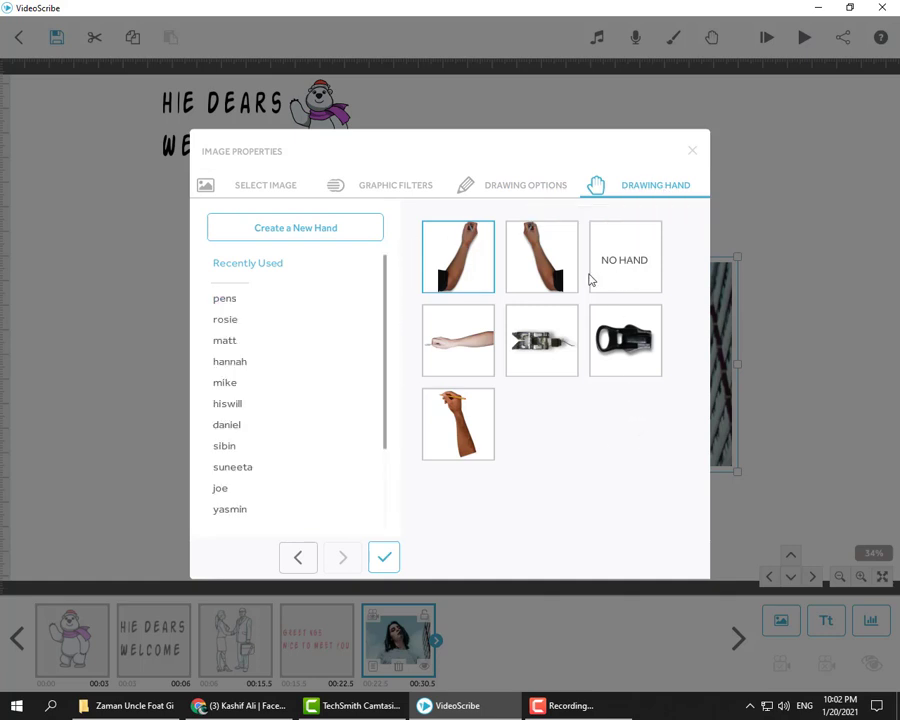
pyautogui.click(644, 262)
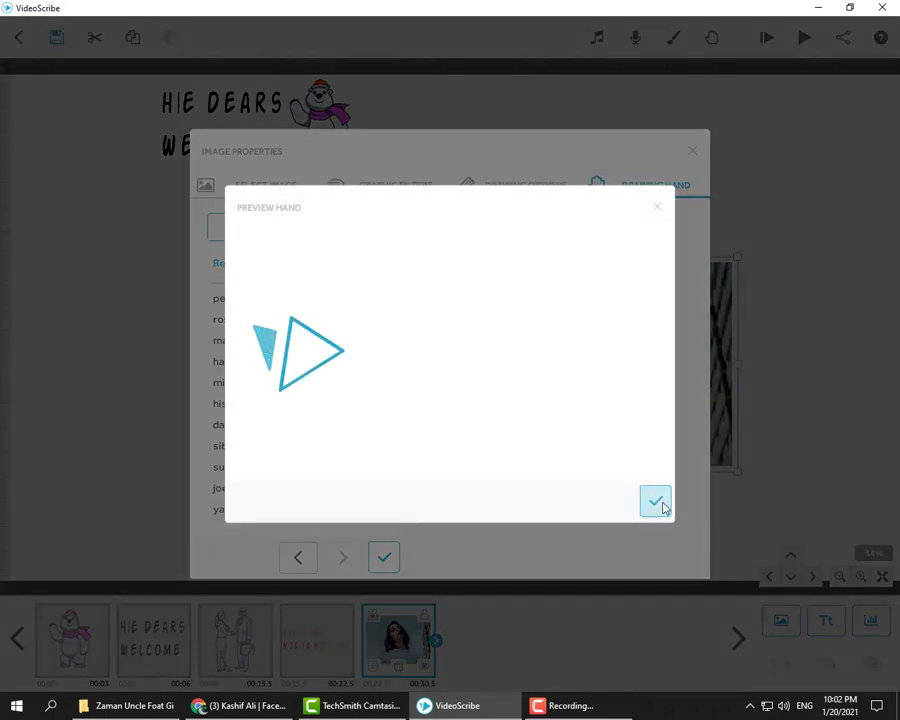
pyautogui.click(662, 507)
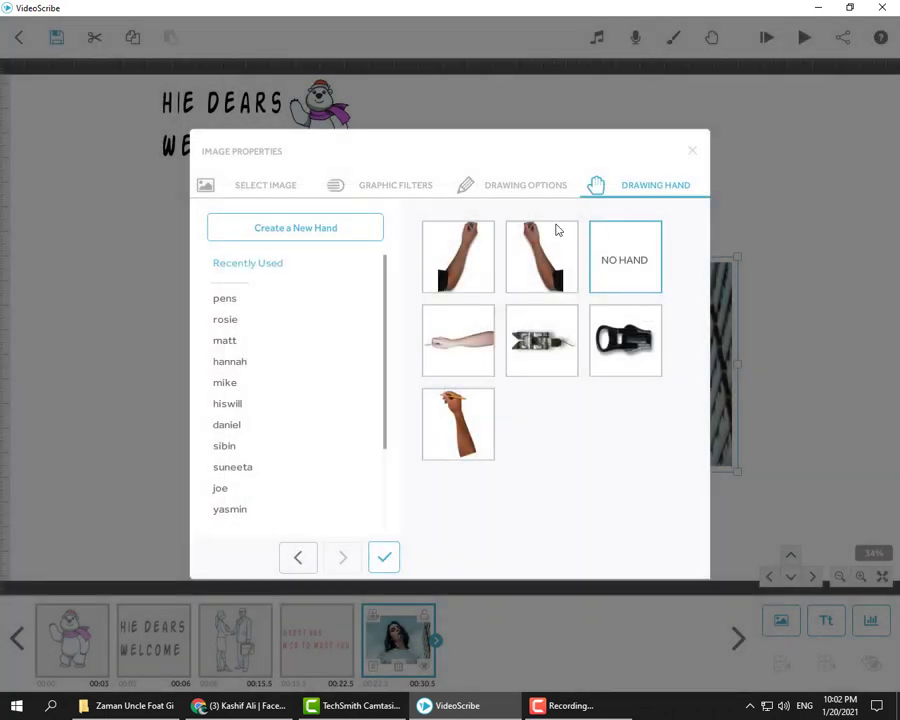
# Review the photo's graphic filters, image selection and drawing options, and apply the image properties.
pyautogui.click(388, 188)
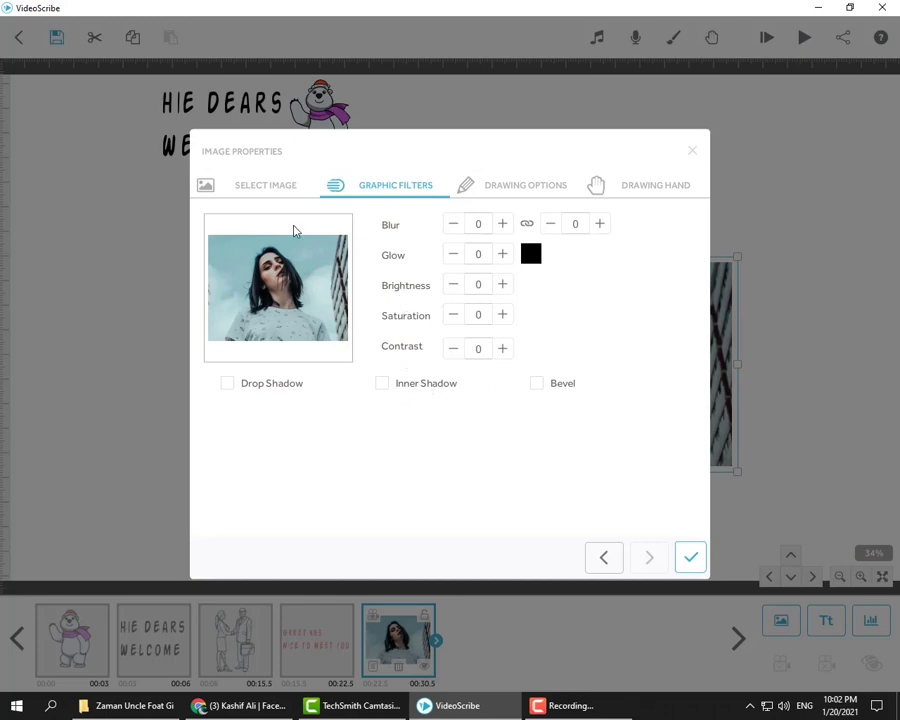
pyautogui.click(252, 192)
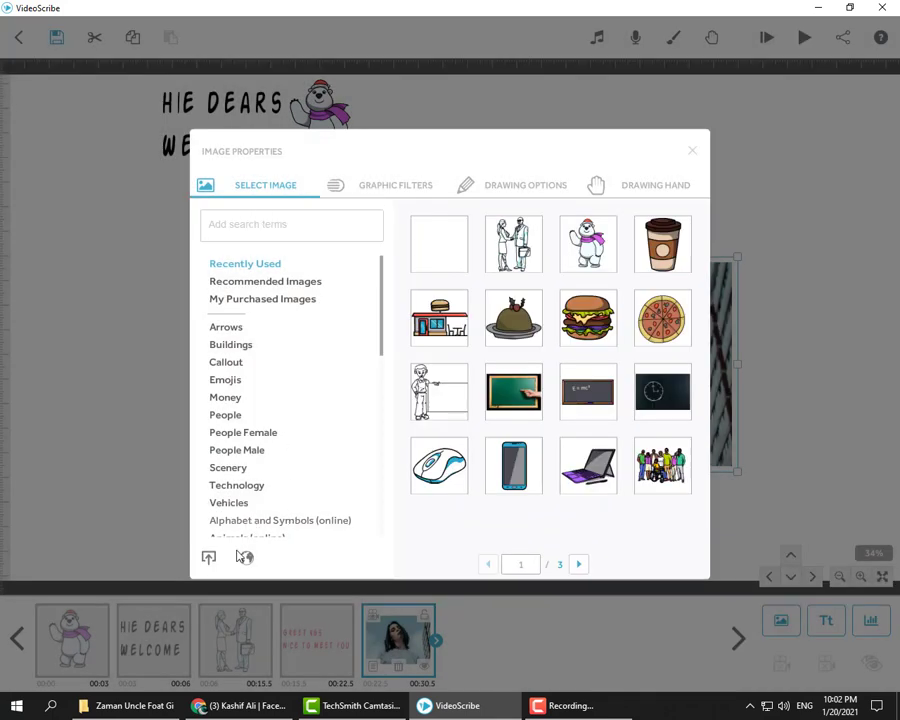
pyautogui.click(518, 191)
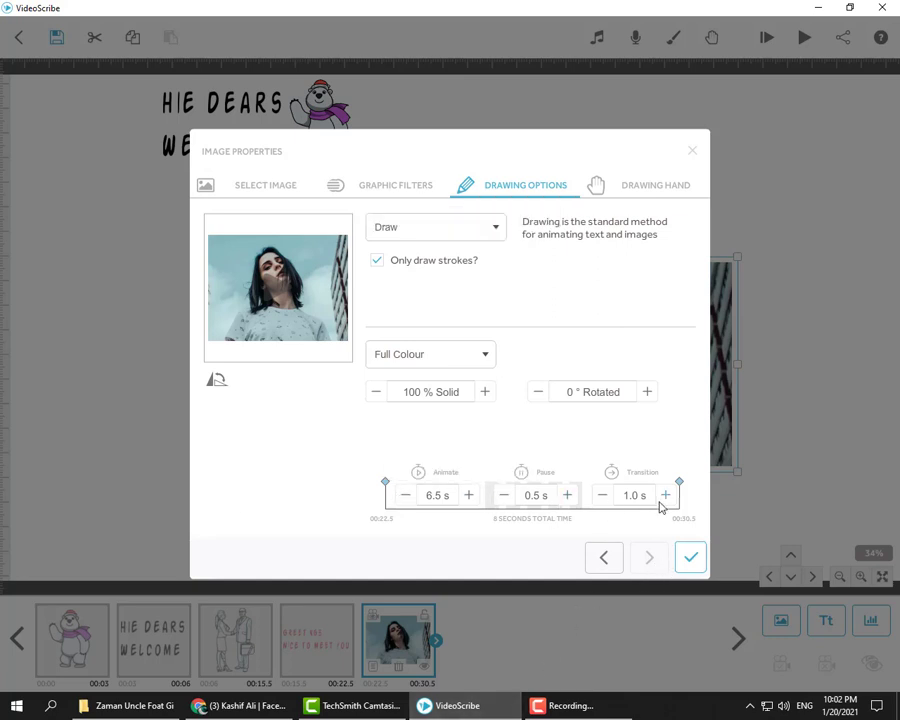
pyautogui.click(690, 557)
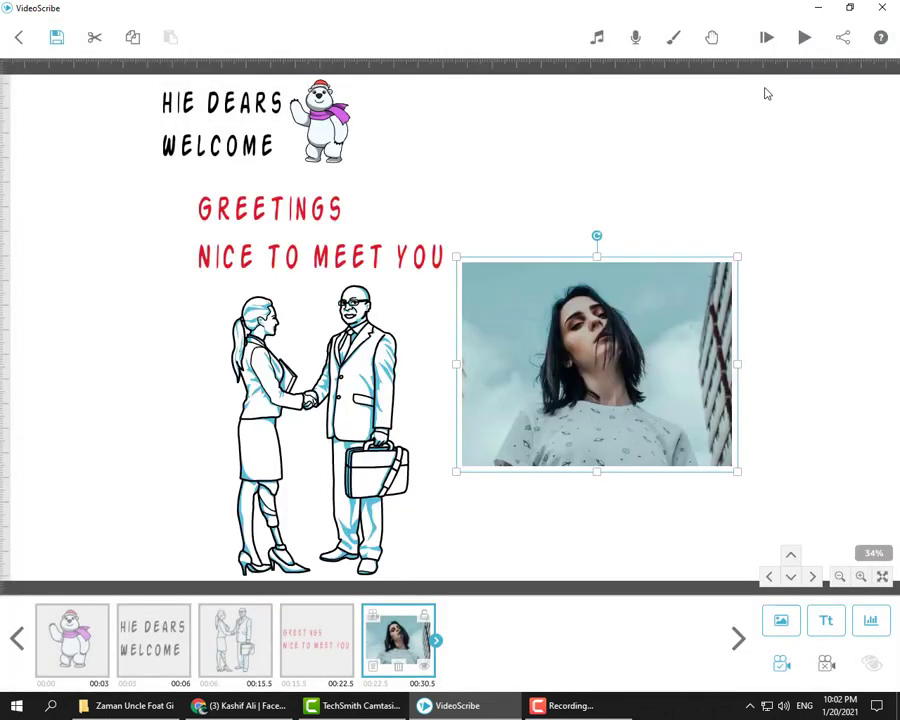
# Preview the scribe from the imported photo, and save it as abc in All Scribes.
pyautogui.click(802, 40)
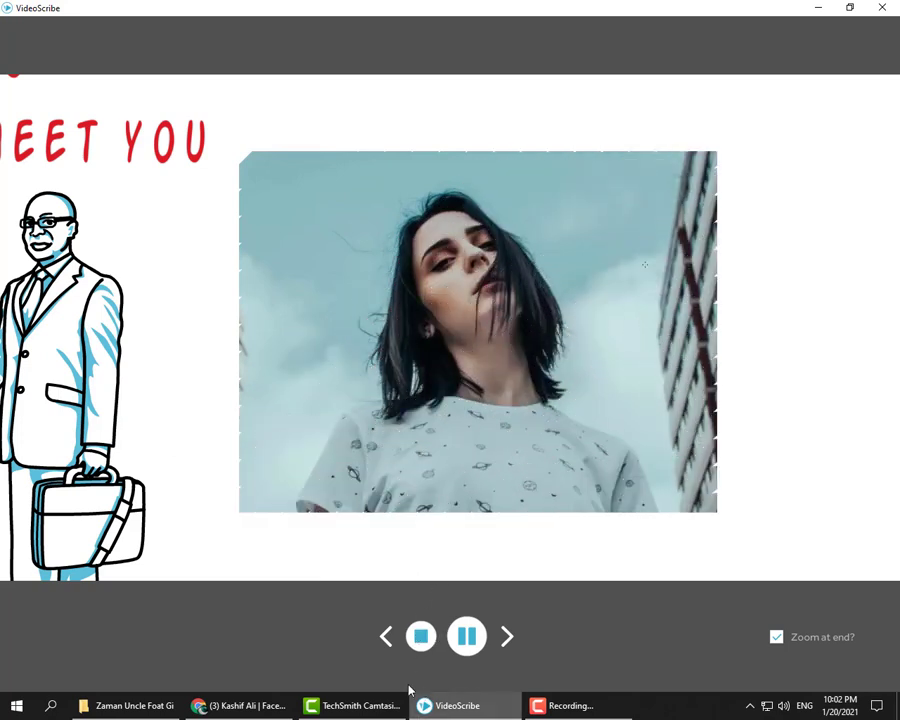
pyautogui.click(420, 636)
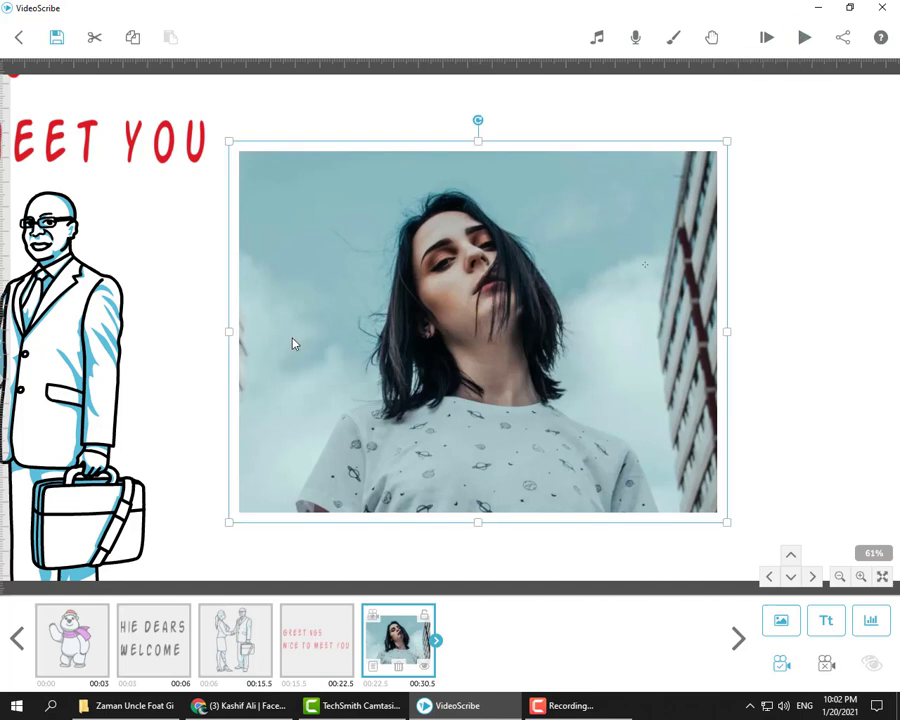
pyautogui.click(56, 38)
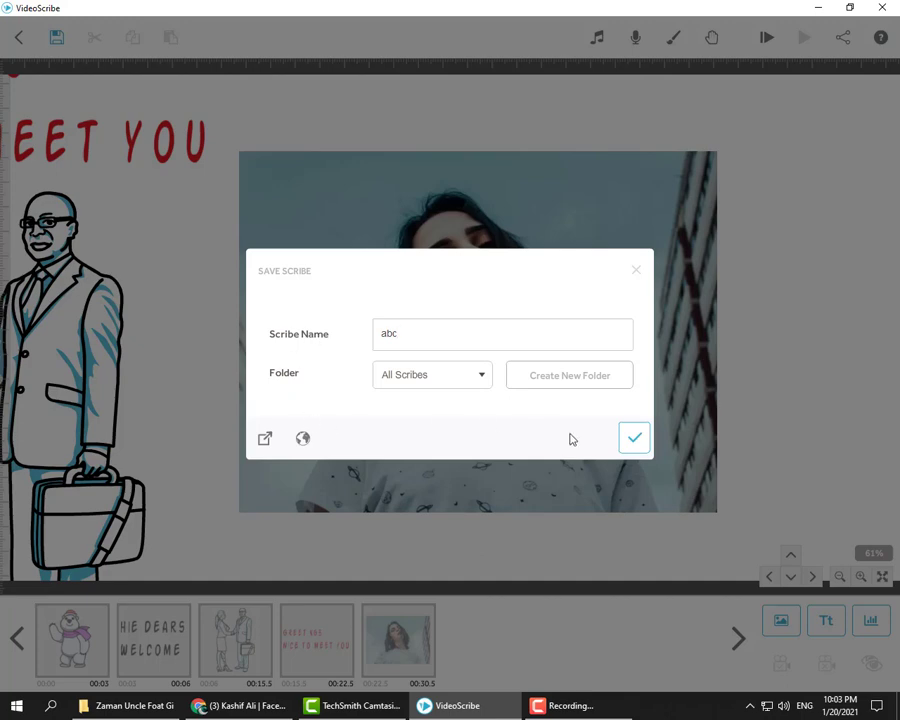
pyautogui.click(634, 436)
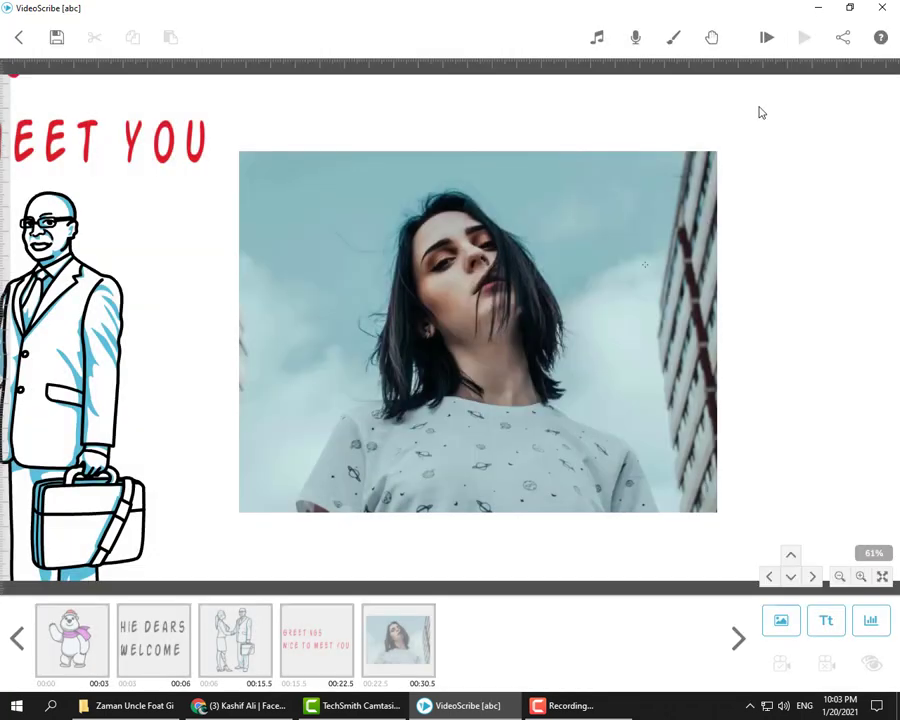
# Set up a video download of the scribe as Windows WMV at 720 (Standard HD) with a frame rate of 25.
pyautogui.click(842, 40)
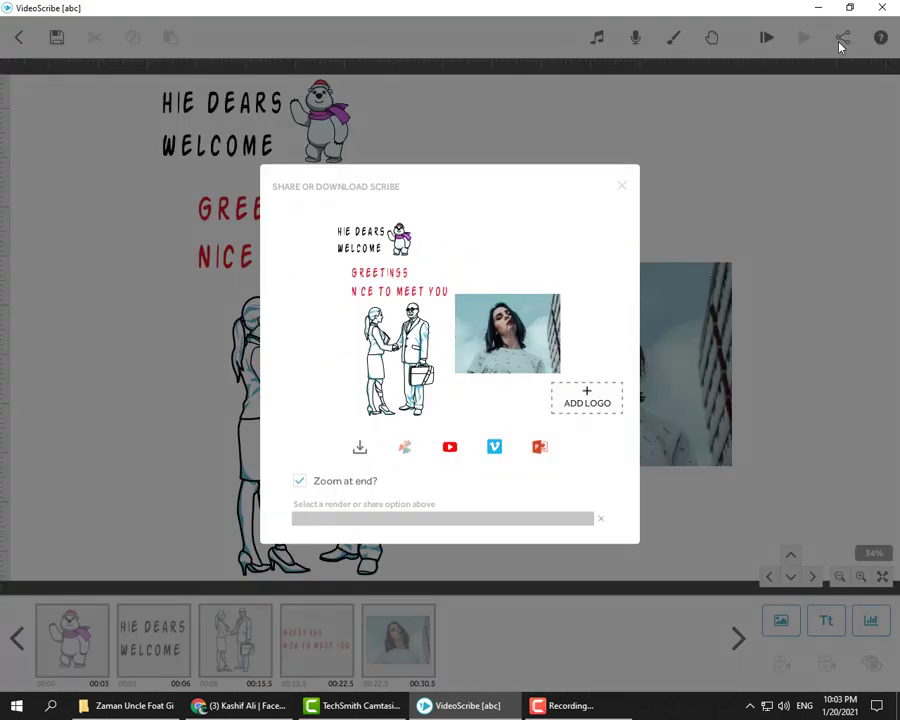
pyautogui.click(360, 450)
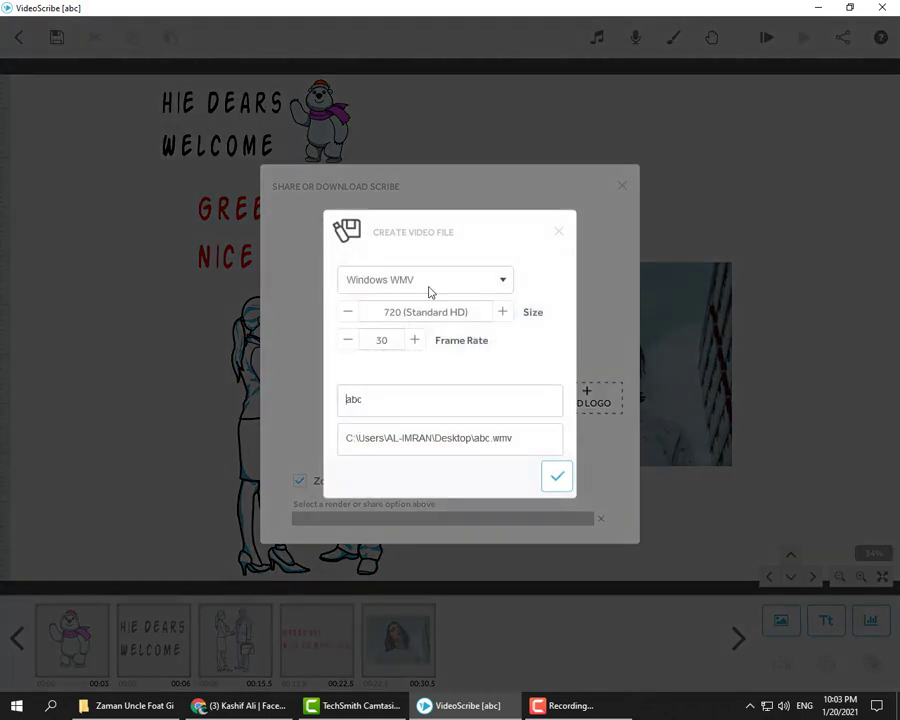
pyautogui.click(455, 284)
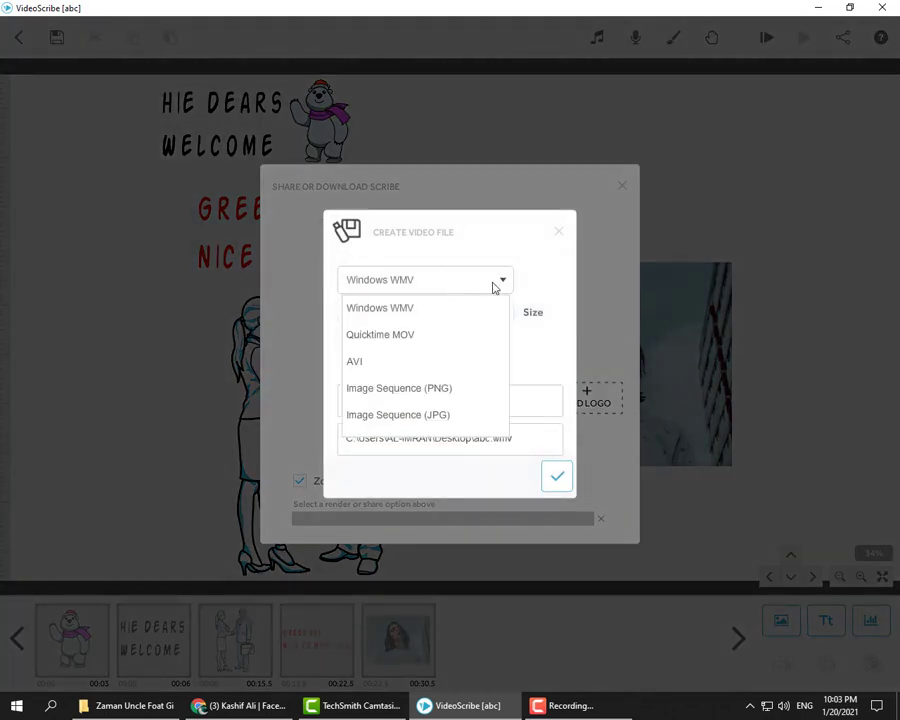
pyautogui.click(493, 288)
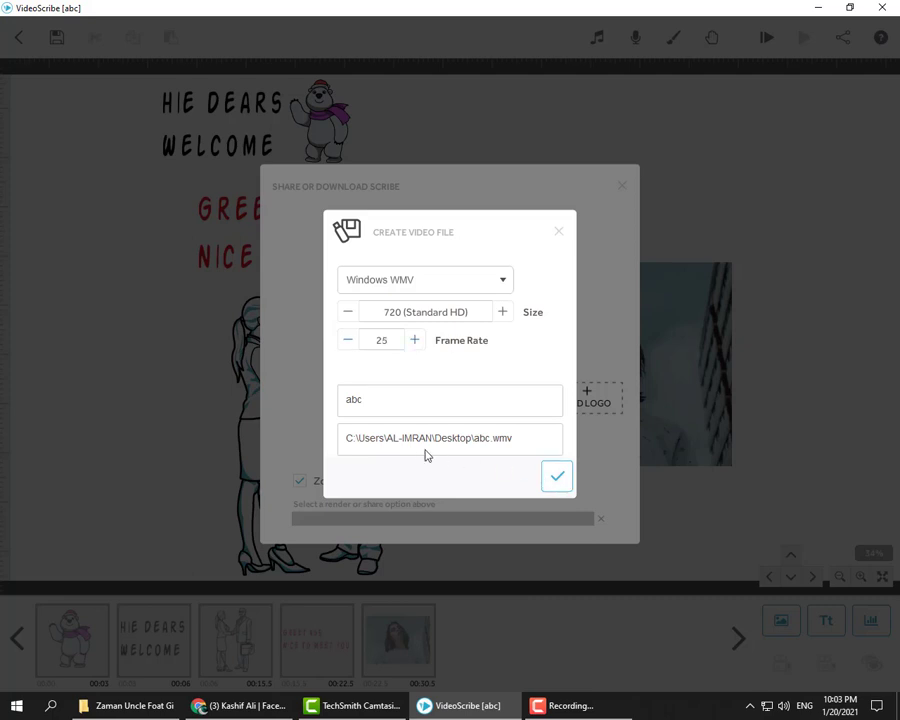
# Choose the Desktop as the output location for abc.wmv and start rendering the scribe.
pyautogui.click(370, 446)
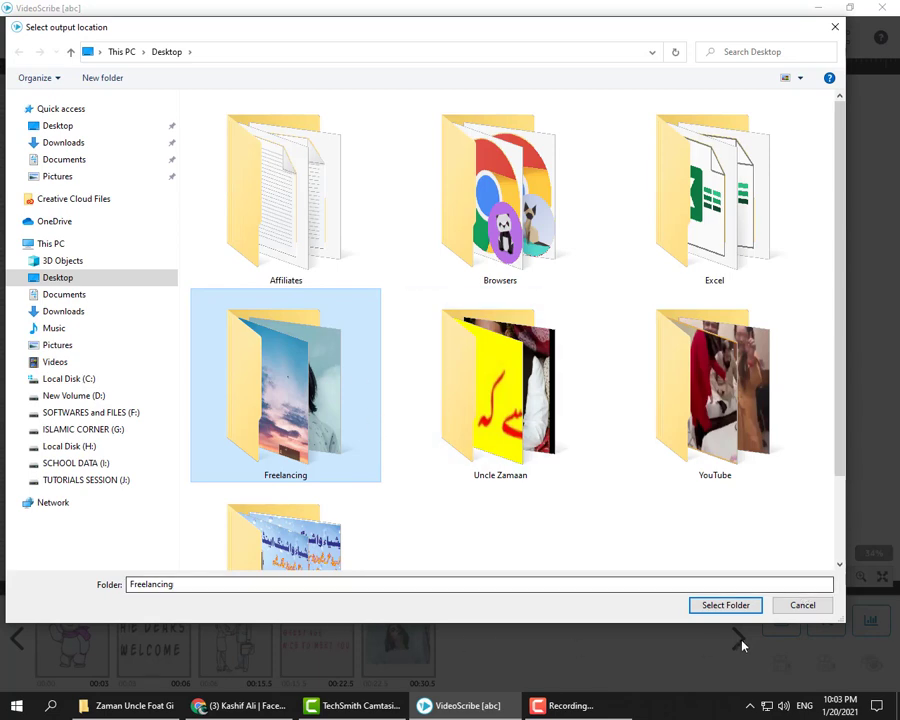
pyautogui.click(783, 607)
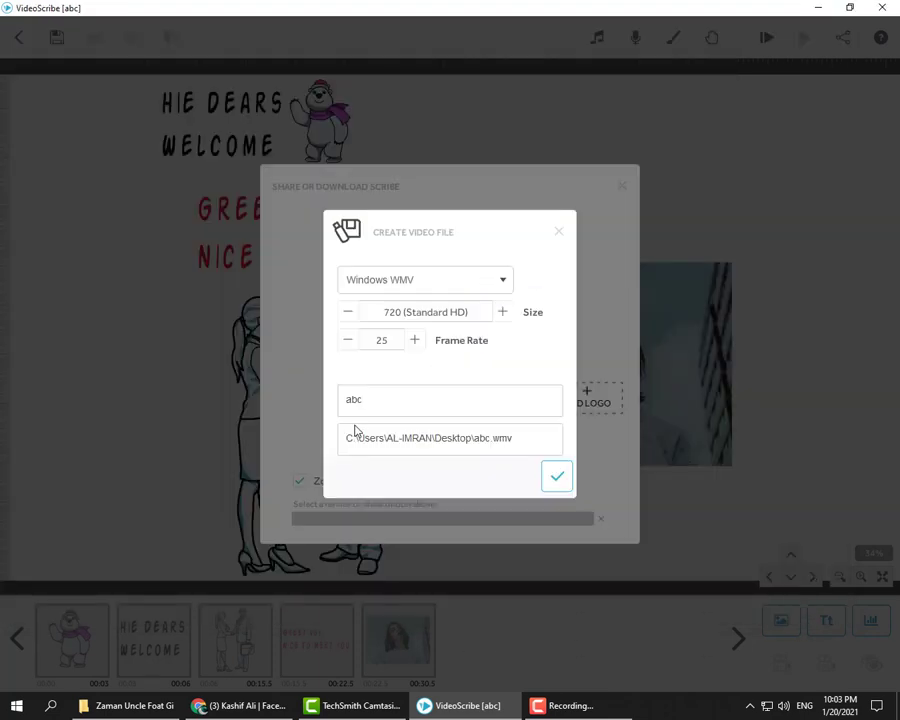
pyautogui.click(402, 446)
pyautogui.click(90, 143)
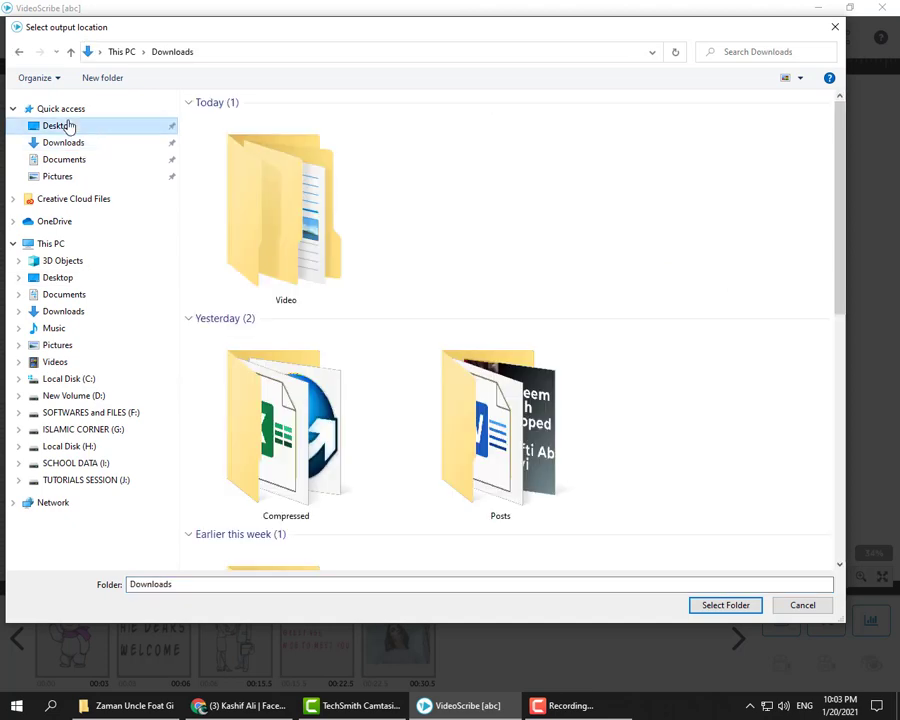
pyautogui.click(70, 125)
pyautogui.click(727, 606)
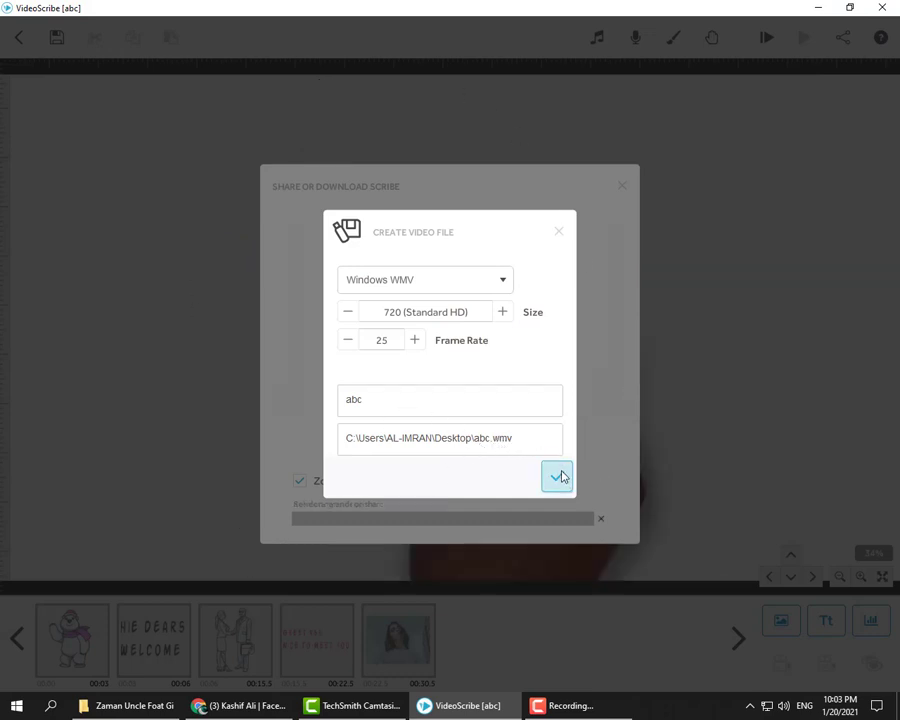
pyautogui.click(560, 476)
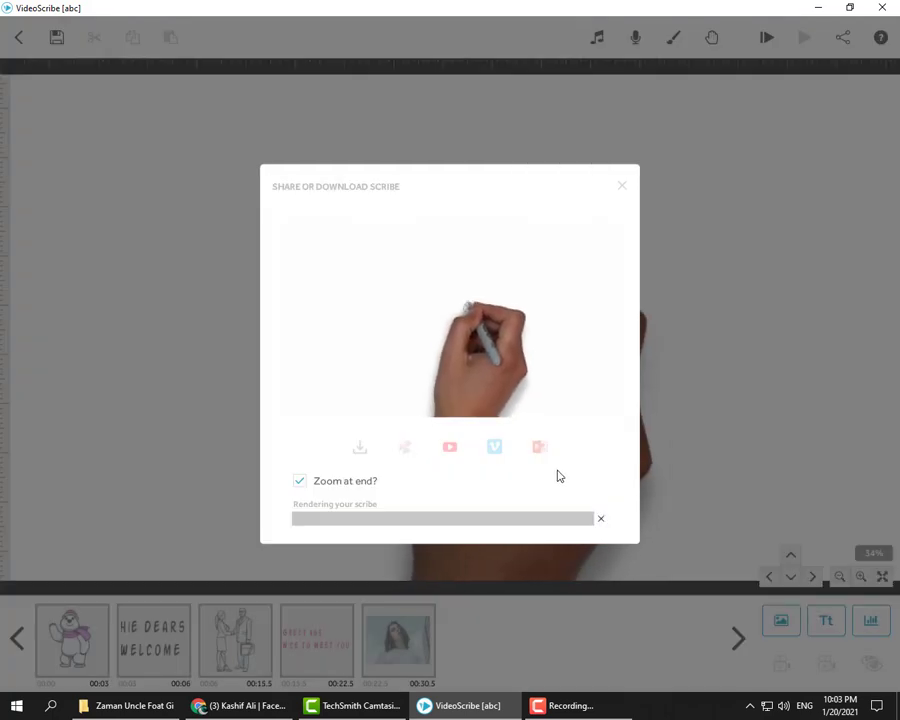
pyautogui.click(540, 705)
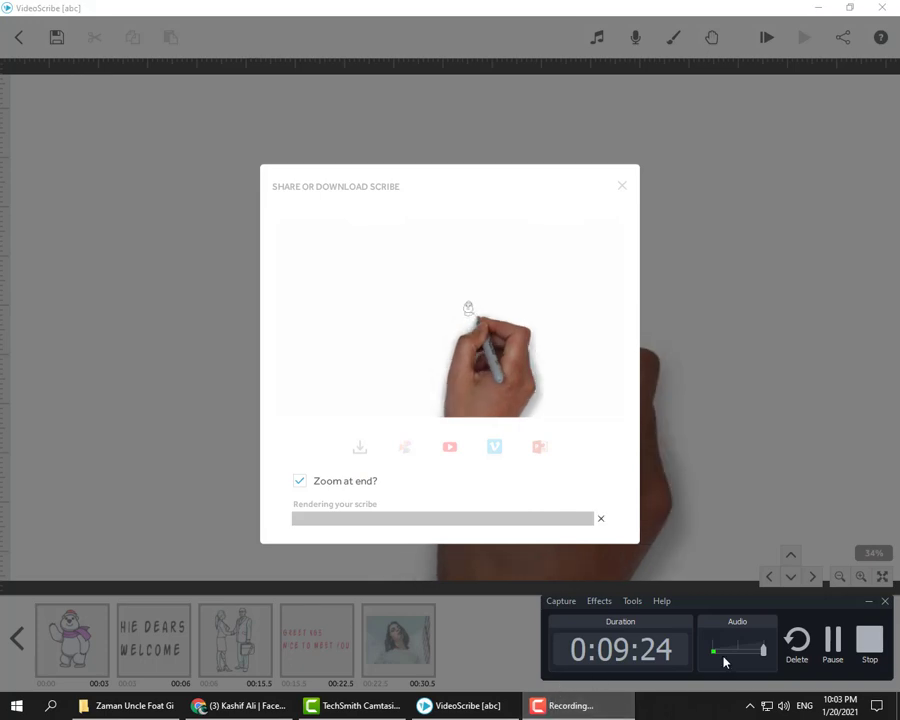
pyautogui.click(870, 657)
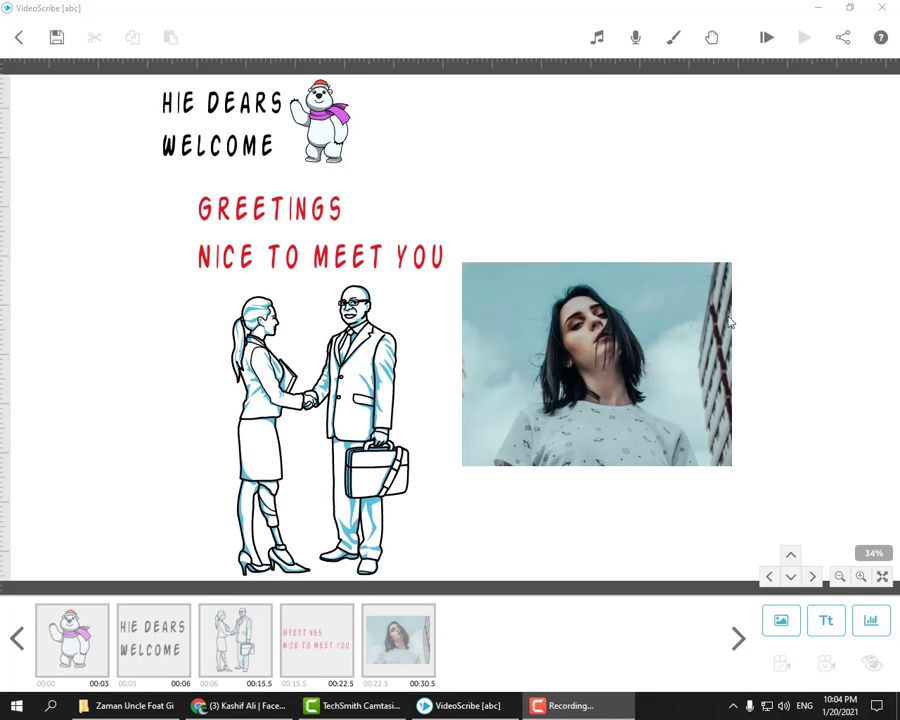
# Return to the local scribes, open the Teacher Intro scribe and select its "Welcome to [enter class]!" heading.
pyautogui.scroll(-2, 197, 458)
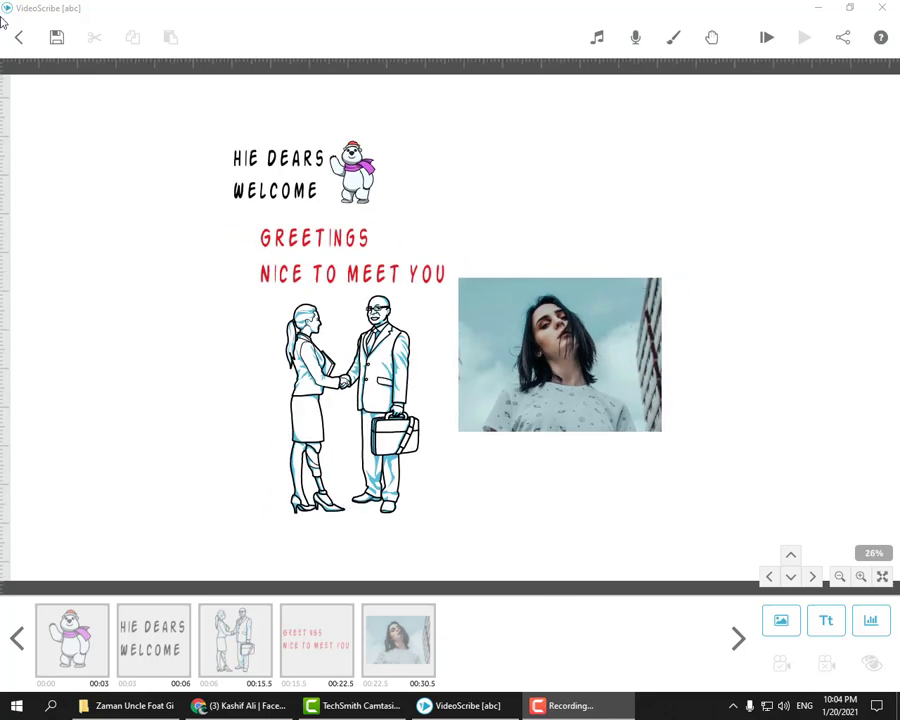
pyautogui.click(18, 38)
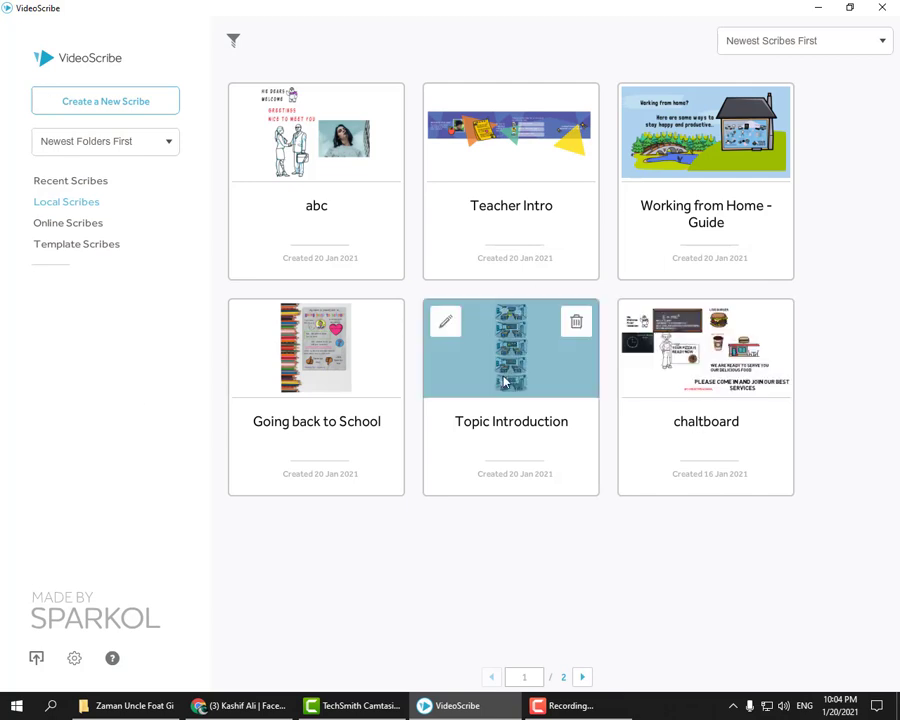
pyautogui.click(505, 174)
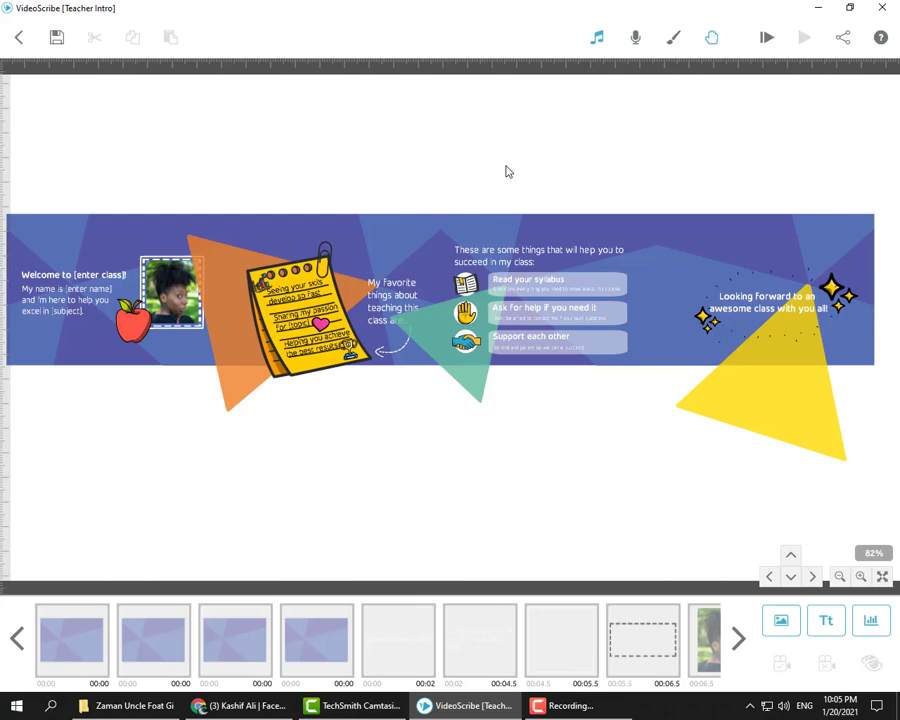
pyautogui.click(401, 650)
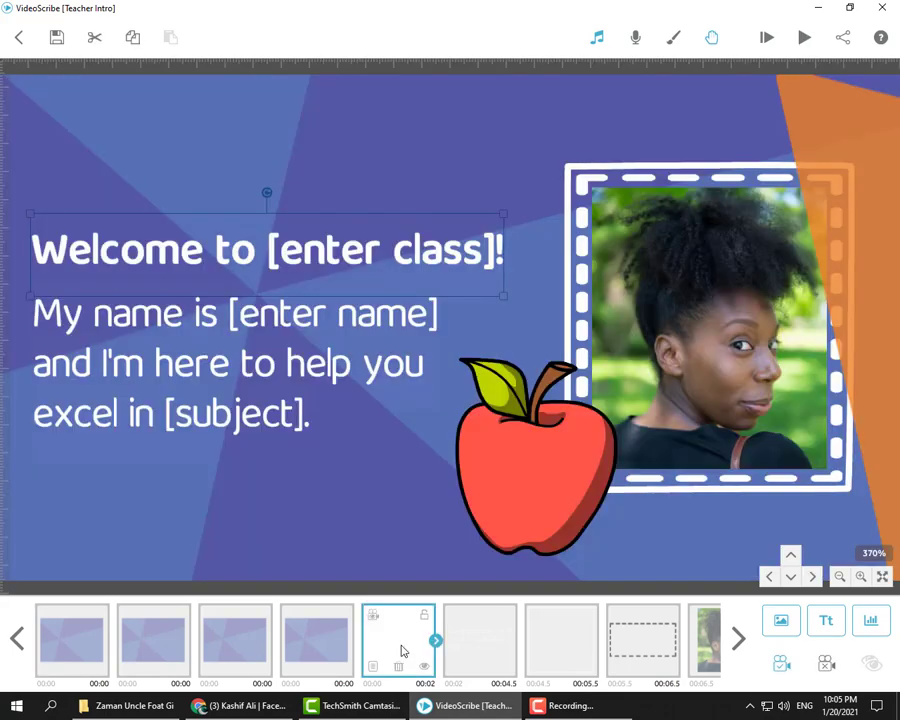
pyautogui.doubleClick(311, 263)
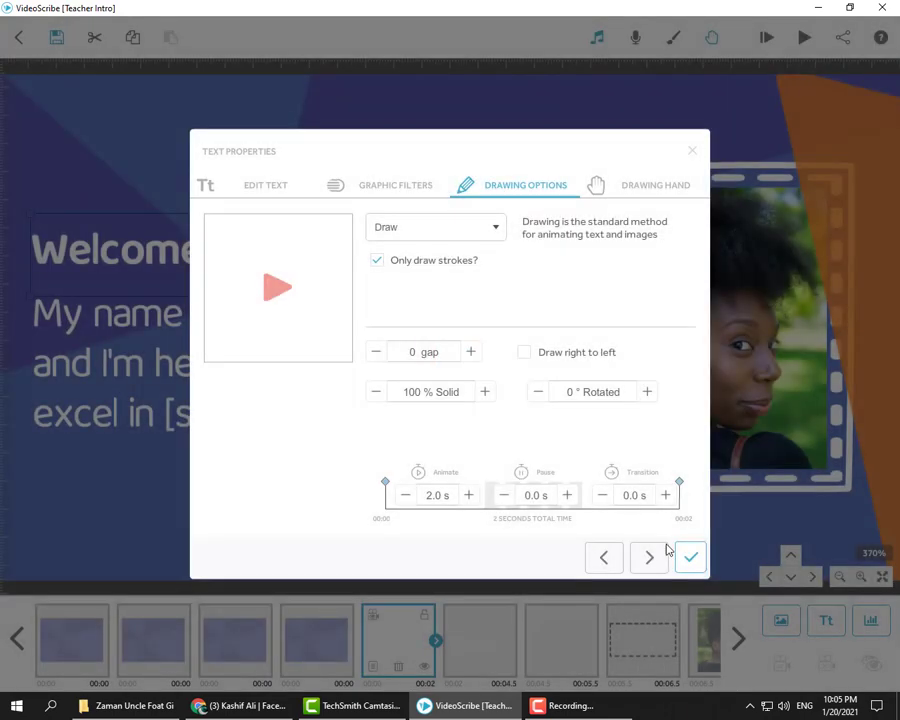
pyautogui.click(689, 560)
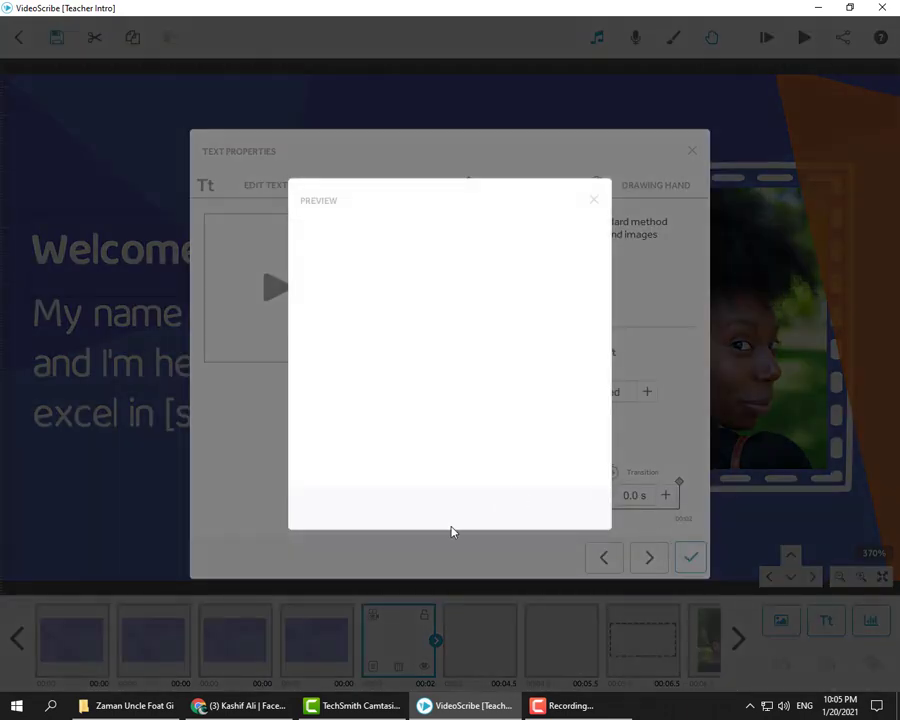
pyautogui.click(595, 200)
pyautogui.click(688, 150)
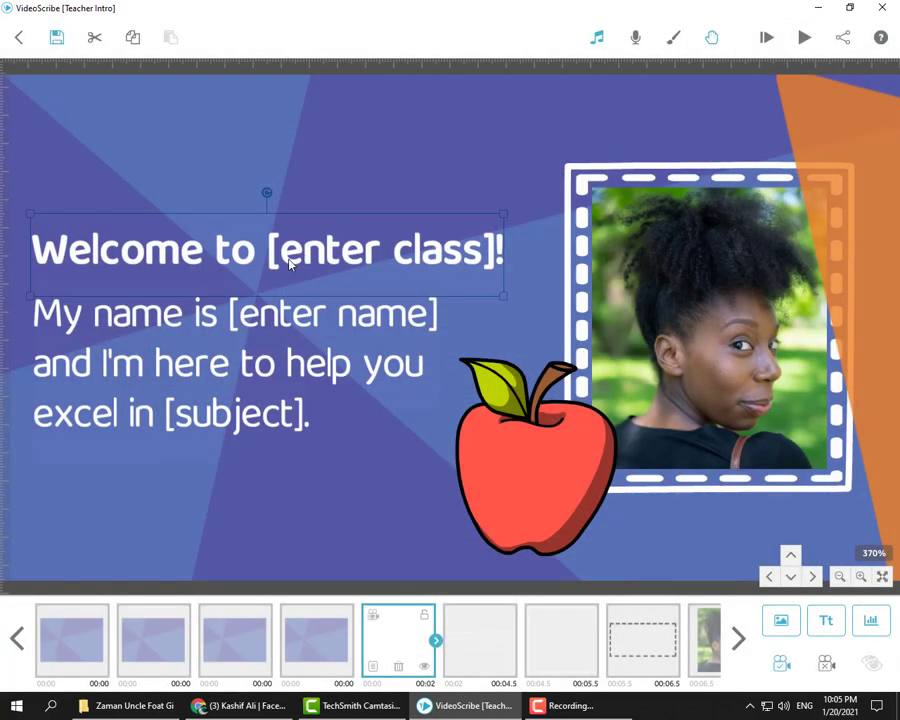
pyautogui.doubleClick(289, 262)
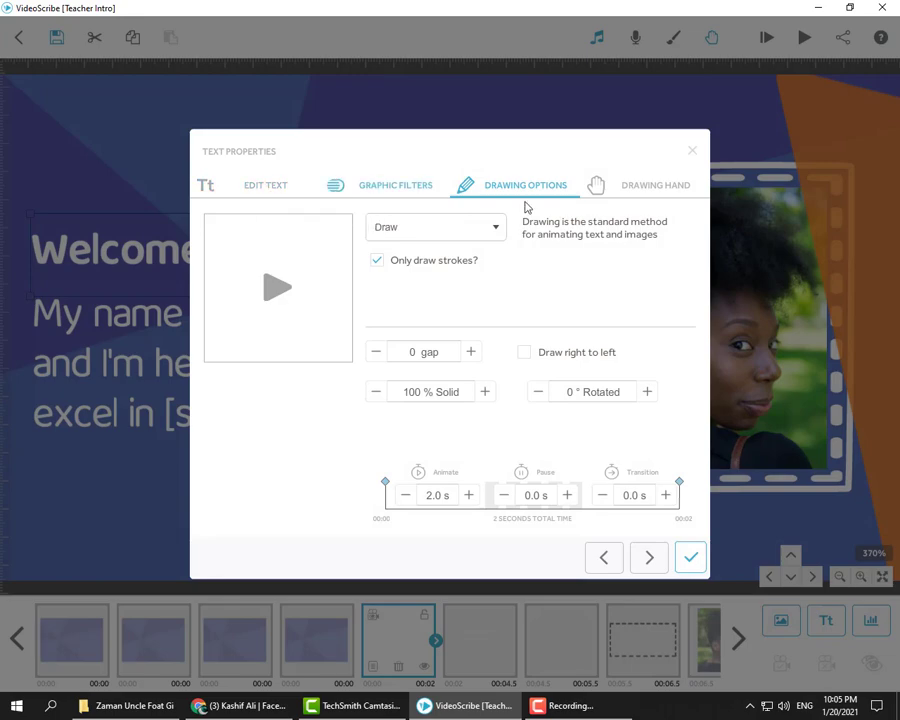
pyautogui.click(691, 150)
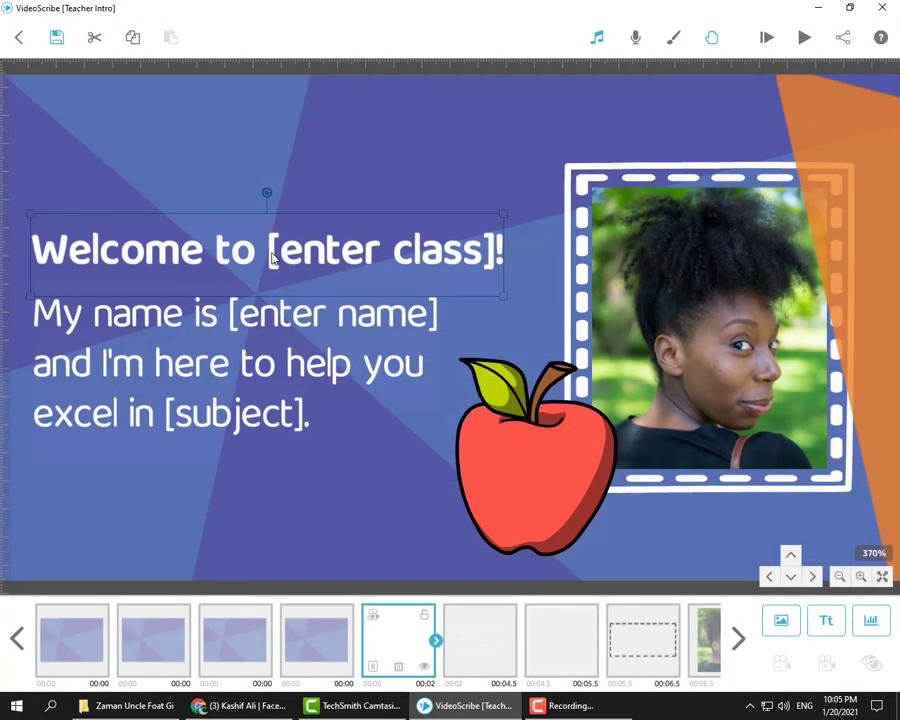
# Change the heading text from the class placeholder to "Welcome to [teachers computer skills]!" and apply it.
pyautogui.doubleClick(272, 258)
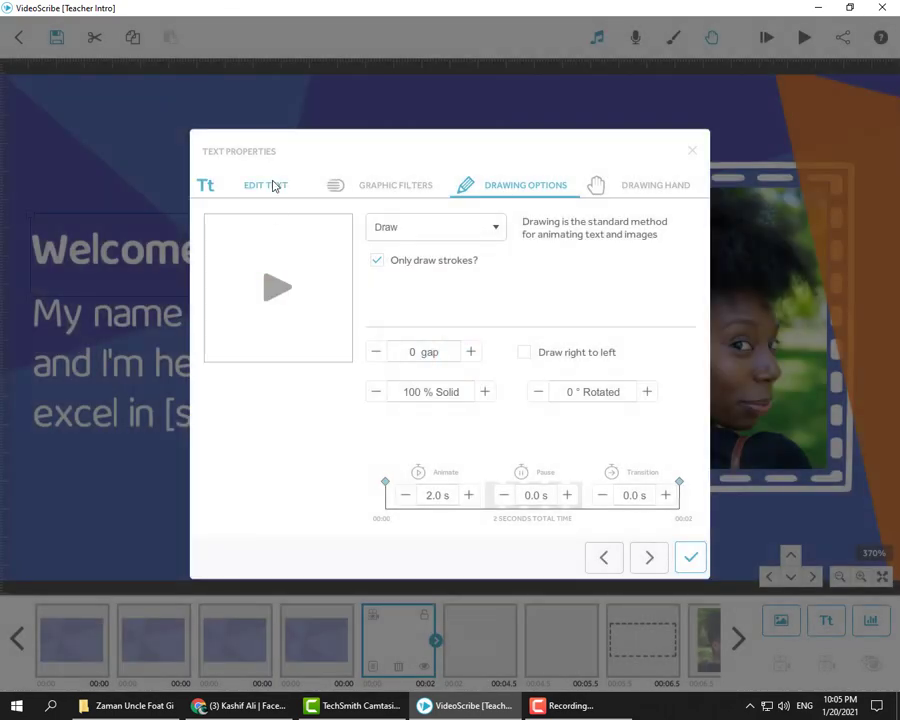
pyautogui.click(272, 185)
pyautogui.write('!')
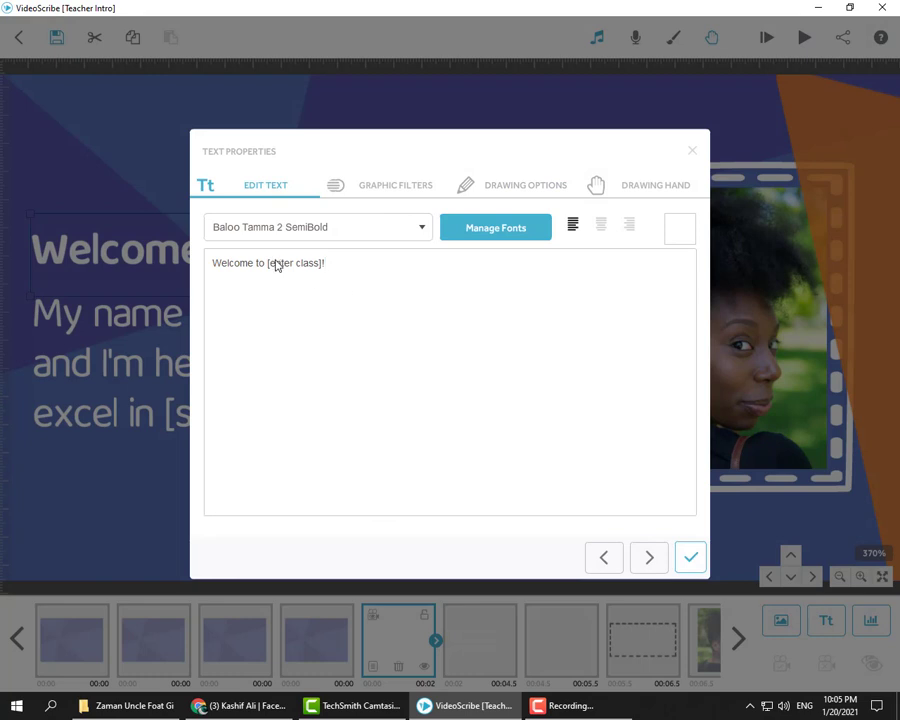
pyautogui.press('Delete')
pyautogui.press('Delete')
pyautogui.press('Delete')
pyautogui.press('Delete')
pyautogui.press('Delete')
pyautogui.press('Delete')
pyautogui.press('Delete')
pyautogui.press('Delete')
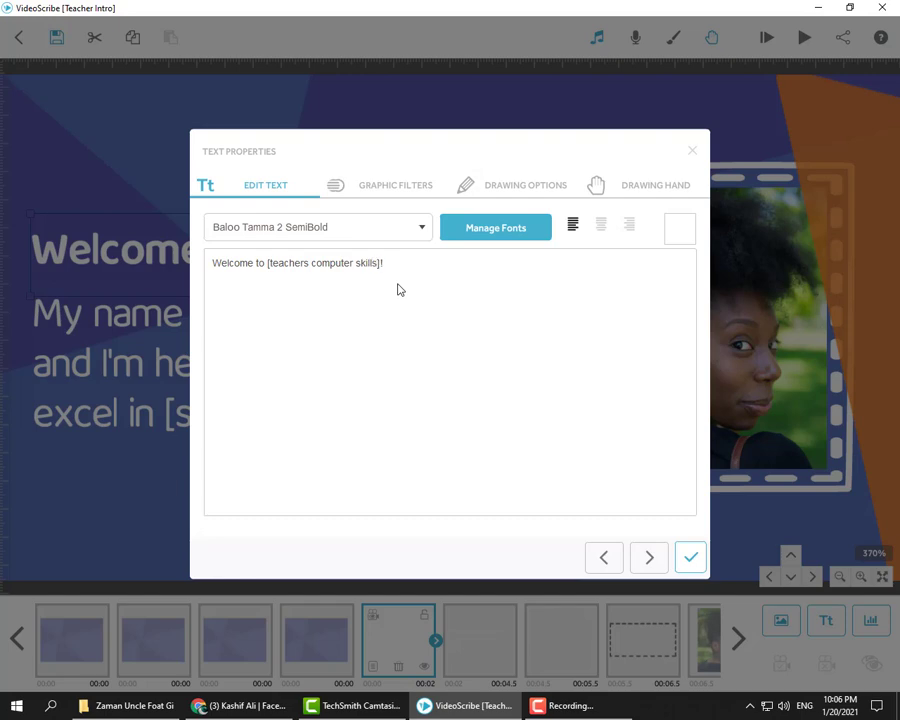
pyautogui.click(694, 565)
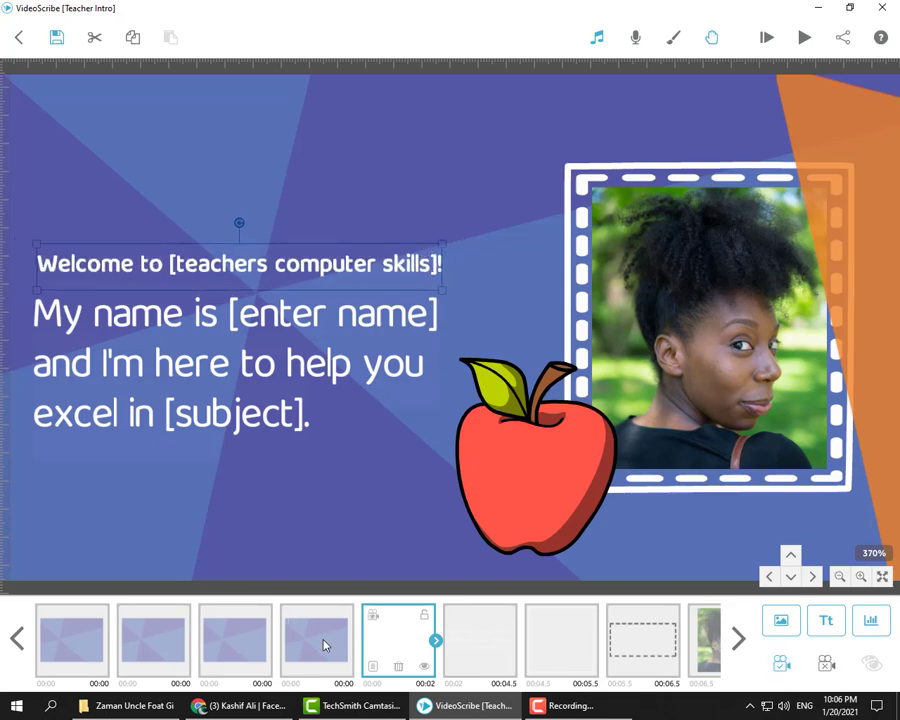
# Look through the following timeline elements of the scribe up to the "Seeing your skills develop so fast" text.
pyautogui.click(483, 650)
pyautogui.click(549, 649)
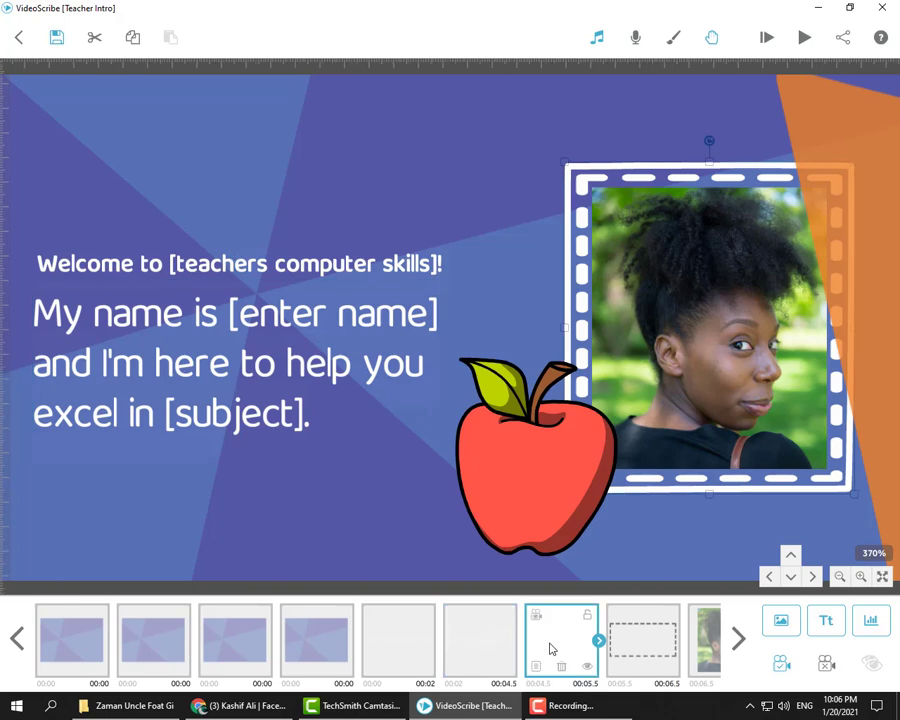
pyautogui.click(656, 651)
pyautogui.click(740, 637)
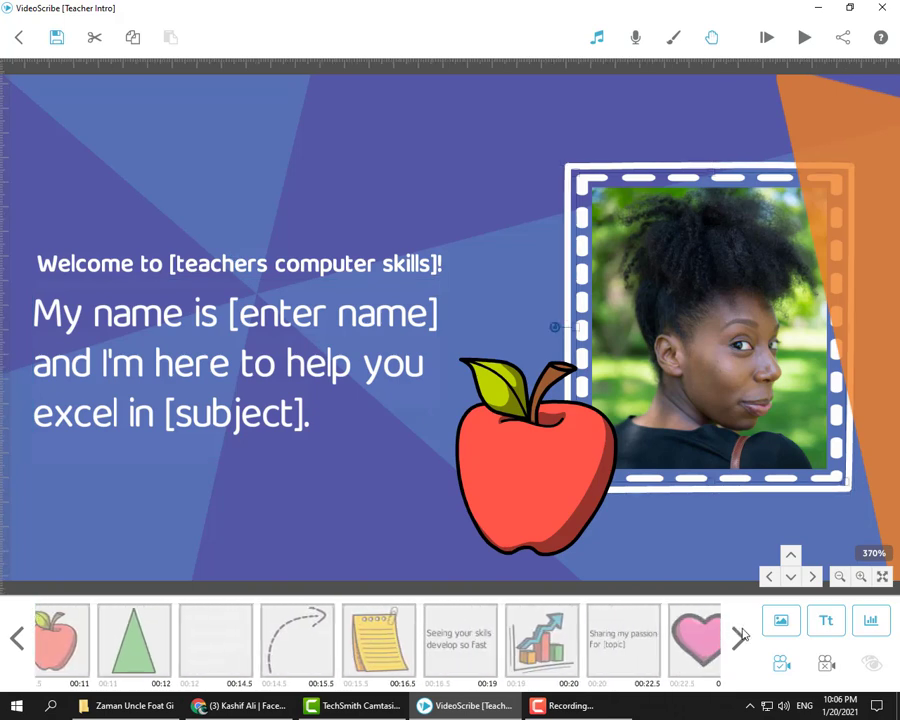
pyautogui.click(459, 655)
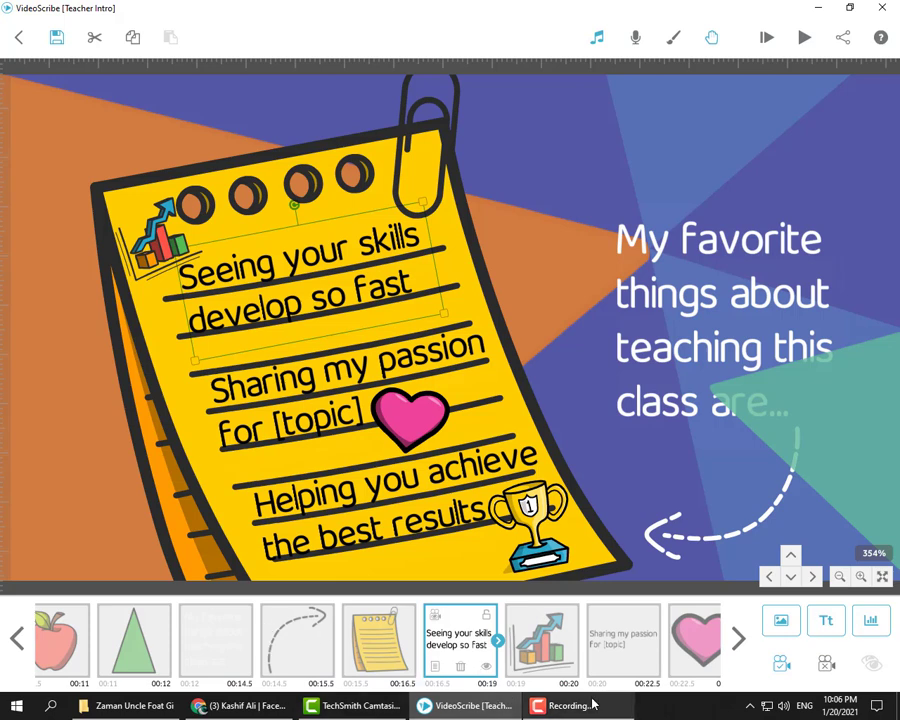
pyautogui.moveTo(590, 705)
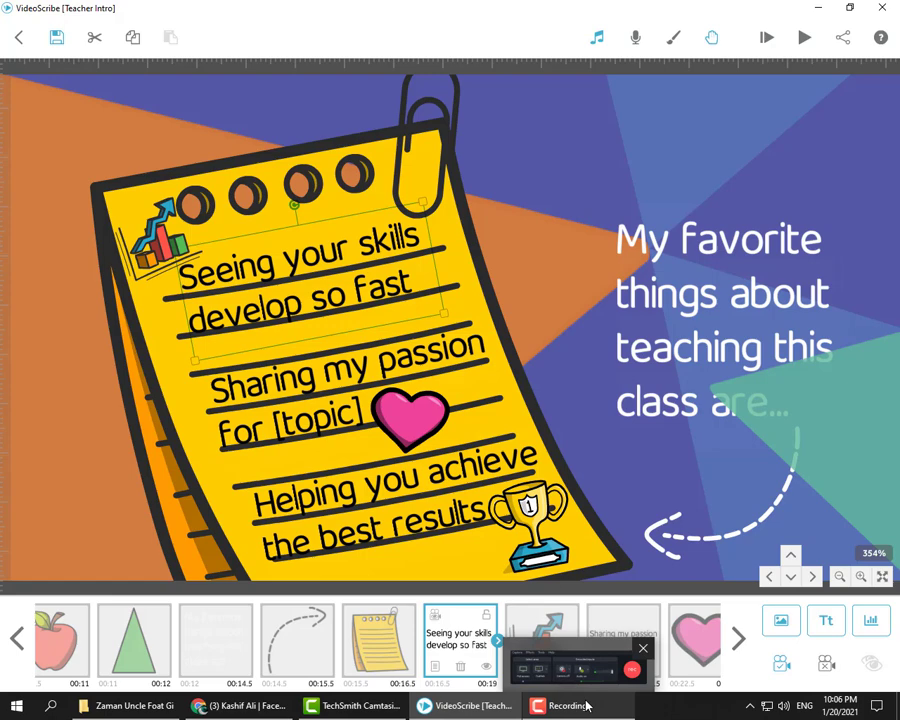
pyautogui.click(17, 37)
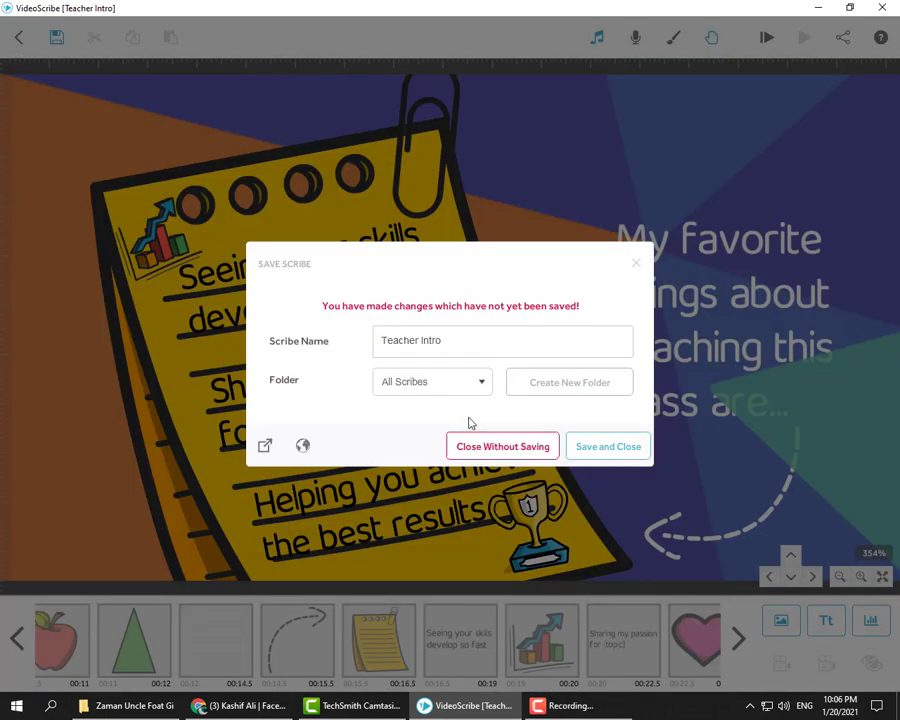
pyautogui.click(635, 265)
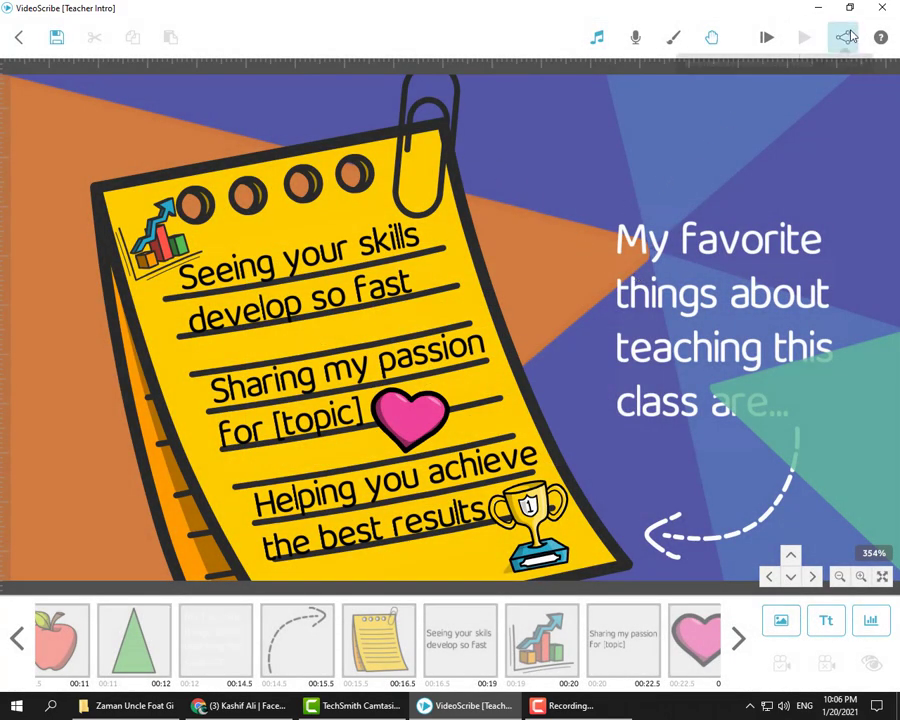
# Render the Teacher Intro scribe to the Desktop as a Windows WMV video at 720 (Standard HD) with frame rate 25.
pyautogui.click(843, 37)
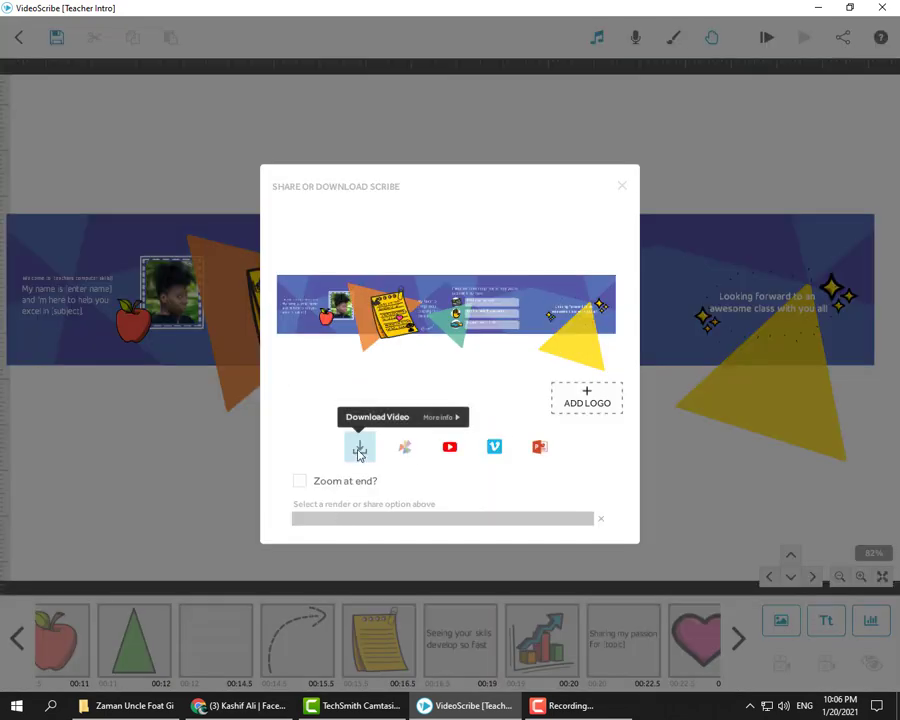
pyautogui.click(358, 450)
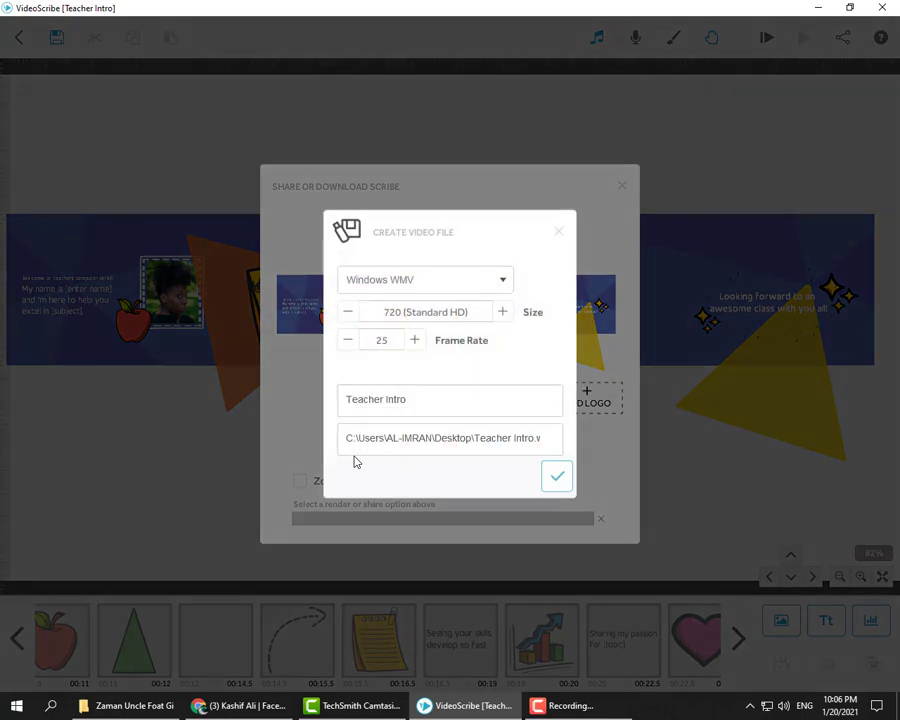
pyautogui.click(555, 486)
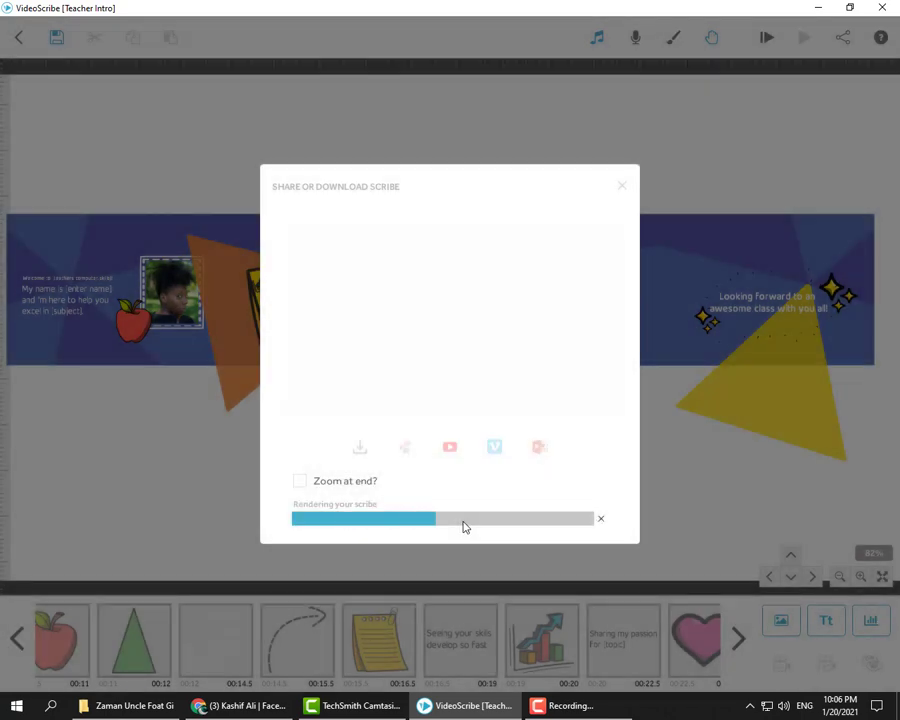